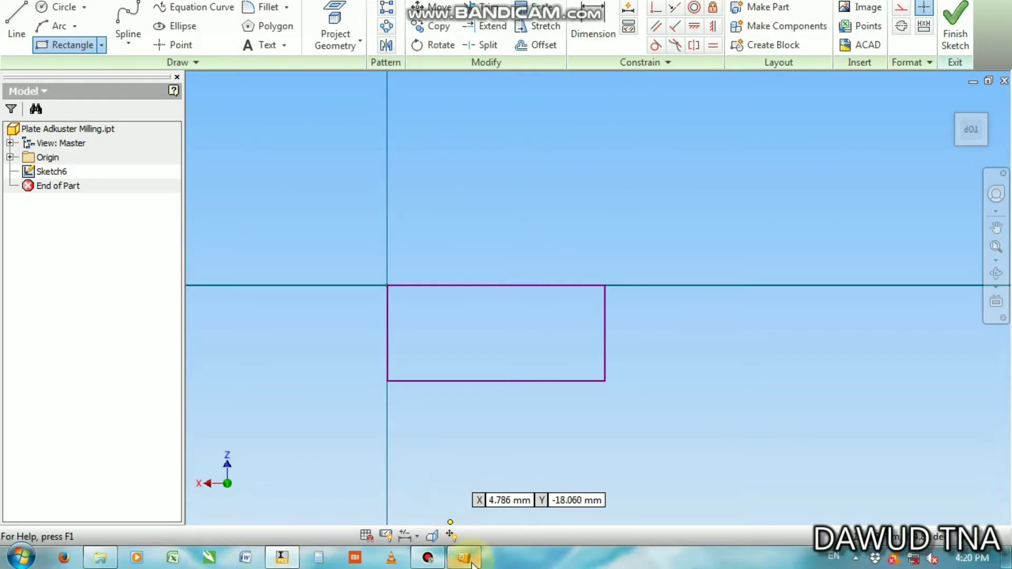
Check the reference drawing, and dimension the rectangle's long horizontal side to 100 mm.
left_click(464, 558)
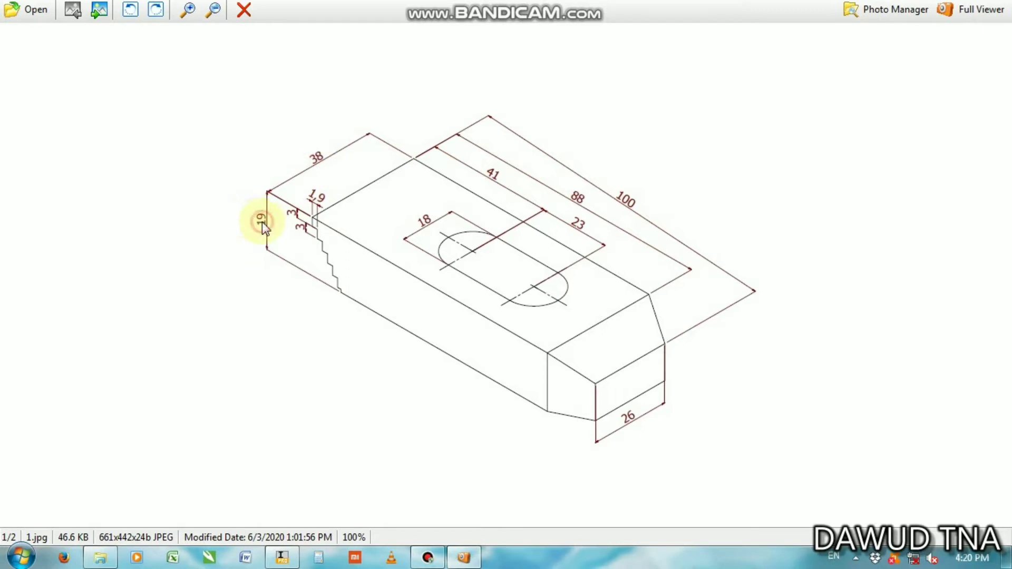
left_click(284, 557)
left_click(589, 28)
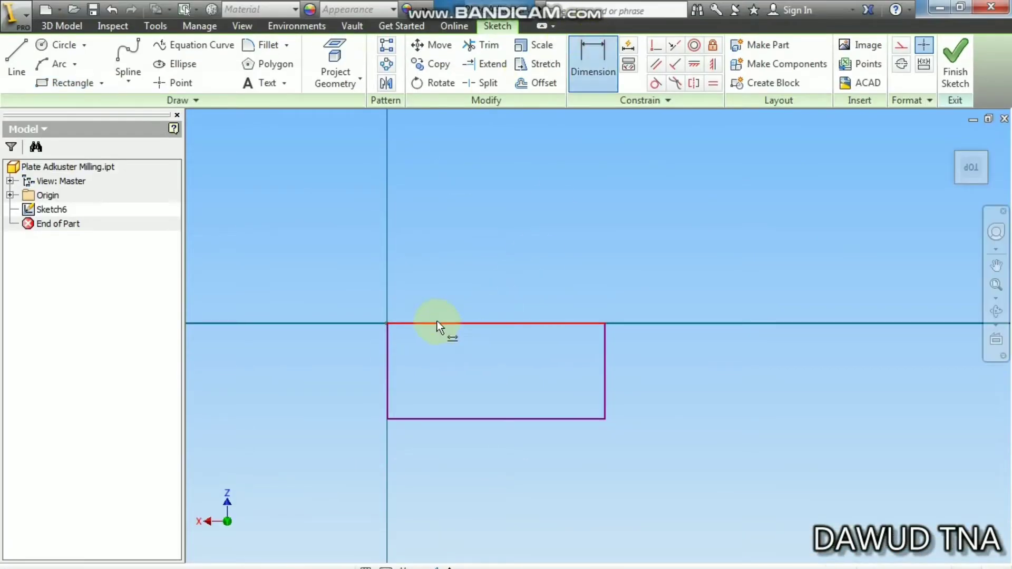
left_click(437, 284)
left_click(469, 285)
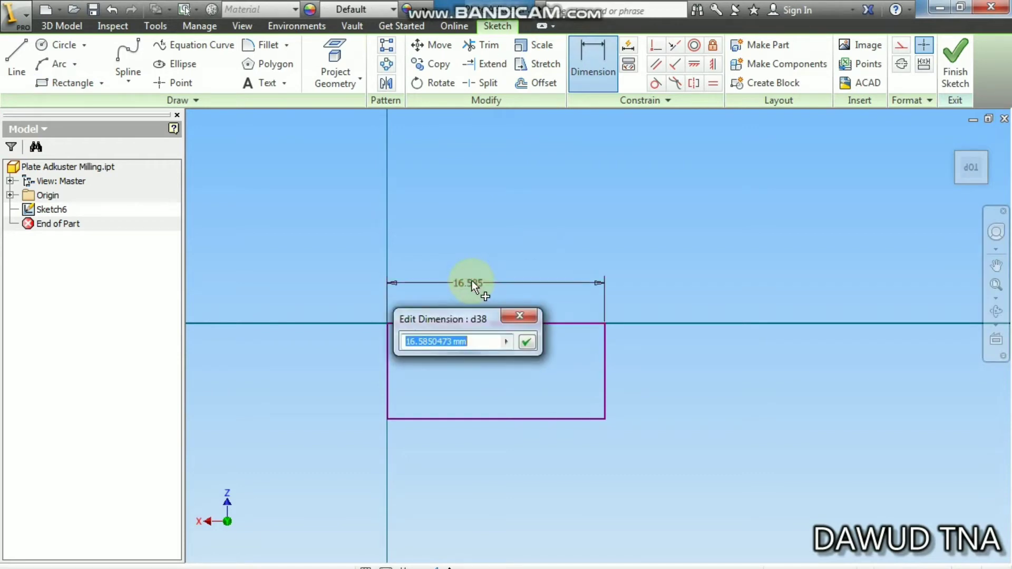
type("100")
key("Return")
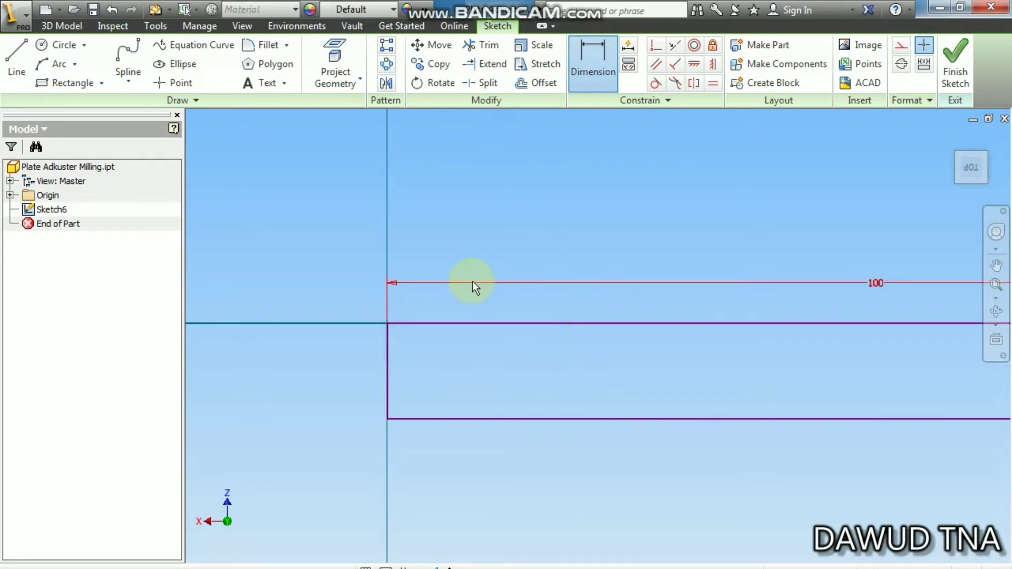
Dimension the rectangle's short vertical side to 38 mm.
left_click(391, 349)
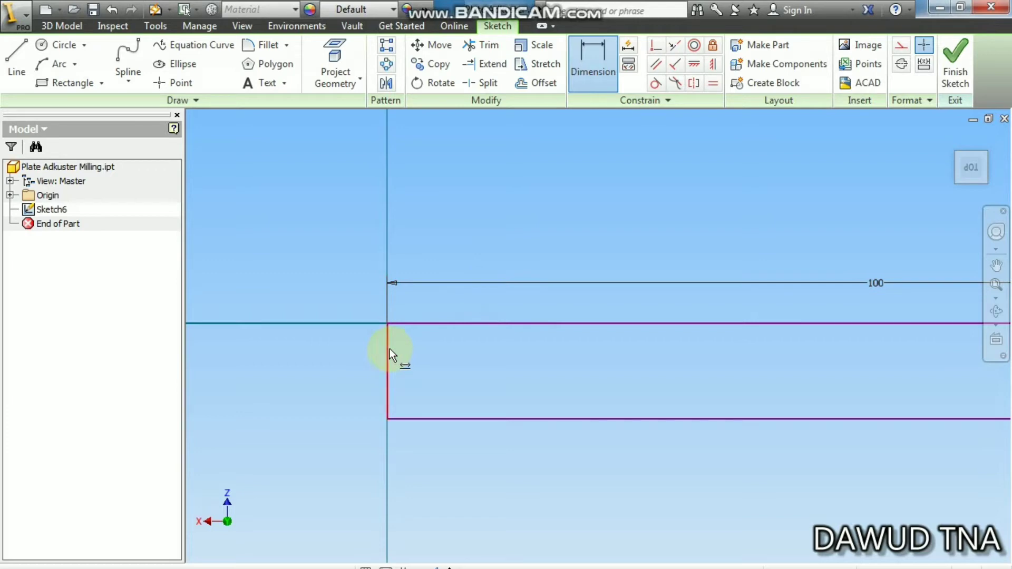
left_click(330, 371)
type("38")
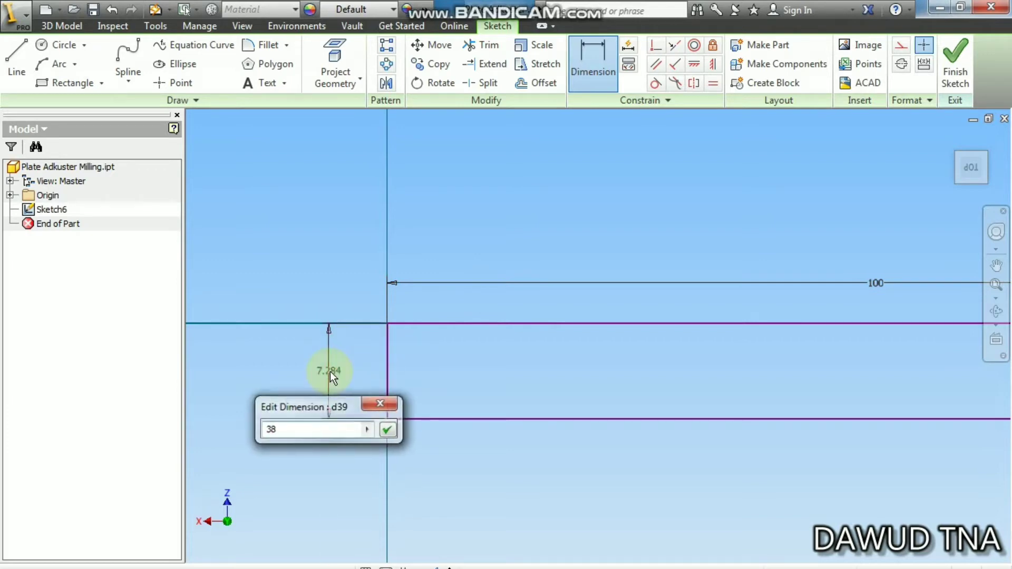
key("Return")
scroll(333, 321, "down", 5)
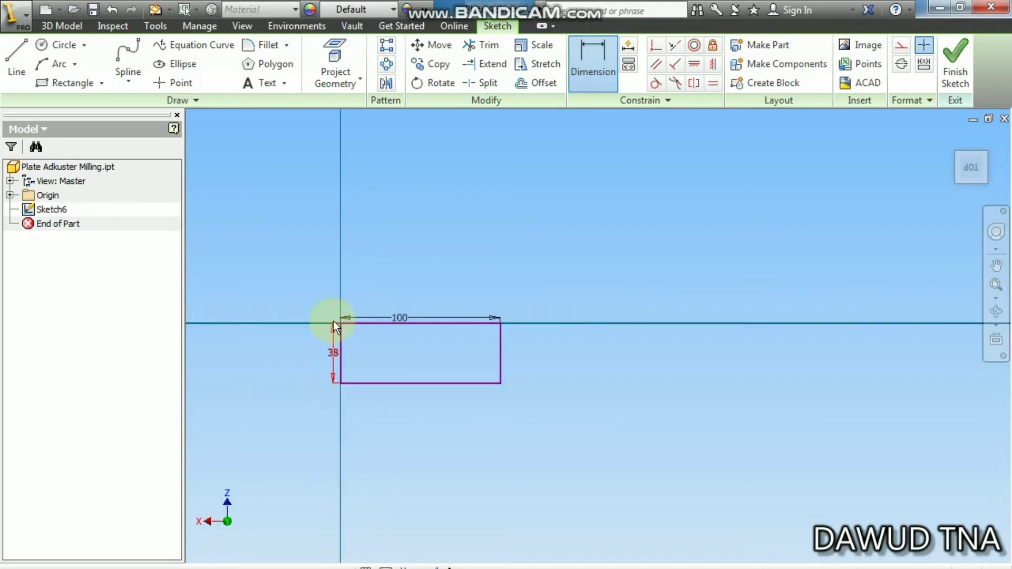
Finish the sketch and extrude the rectangle 19 mm into a solid block.
left_click(955, 59)
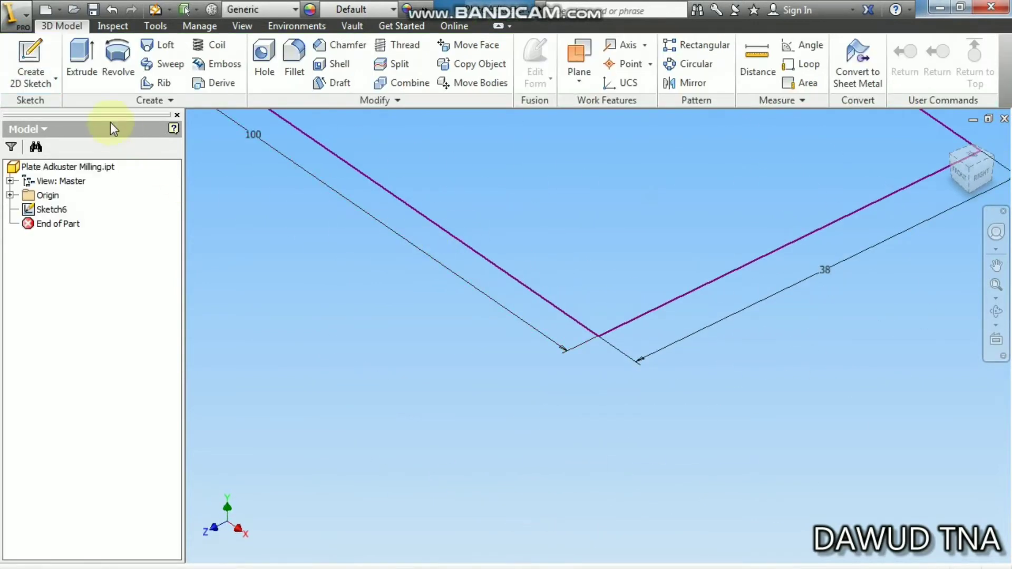
left_click(82, 57)
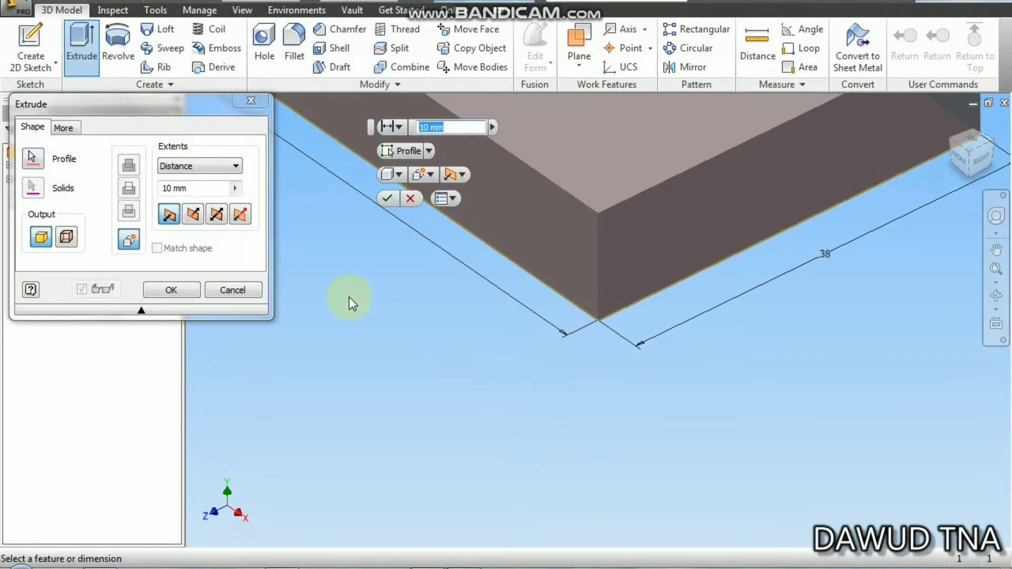
type("19")
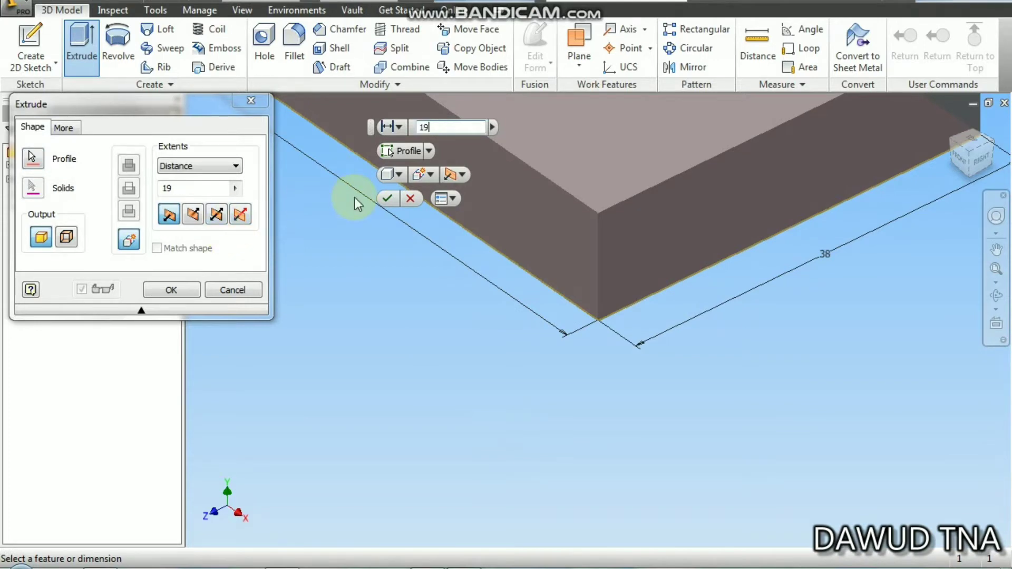
key("Return")
scroll(357, 198, "down", 5)
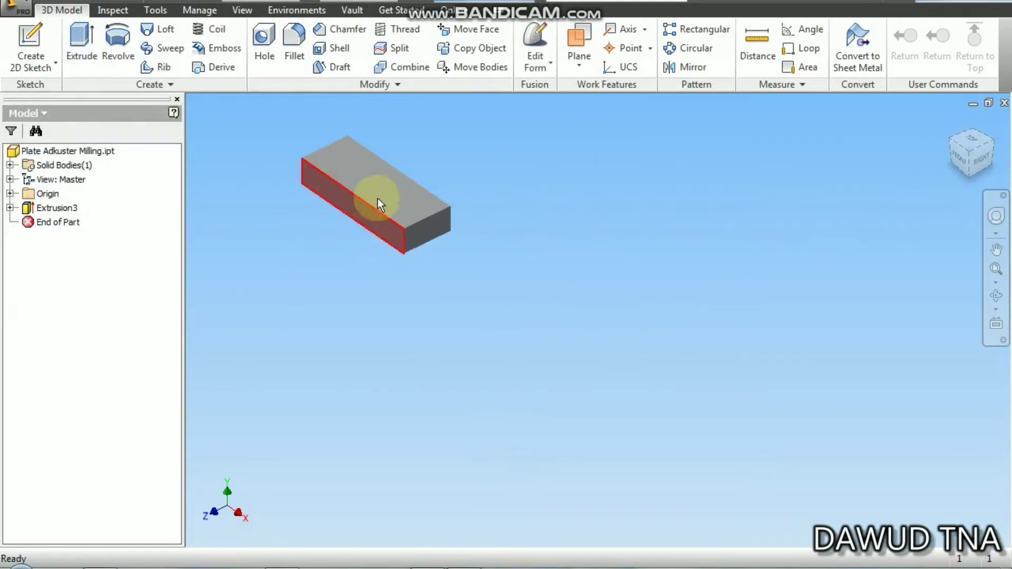
Start a sketch on the block's top face and draw a lengthwise line joining the midpoints of the two short edges.
left_click(1000, 149)
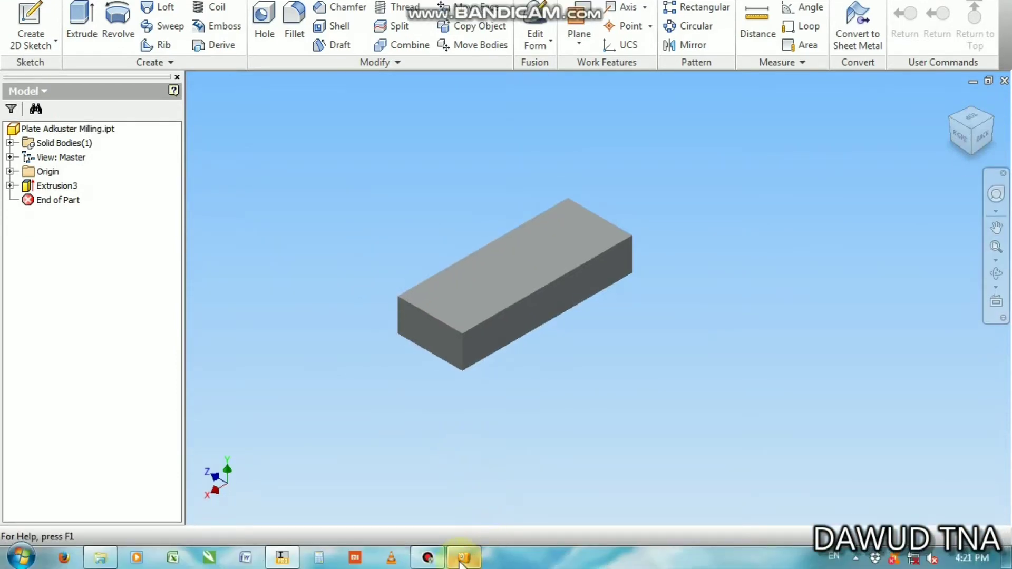
left_click(462, 559)
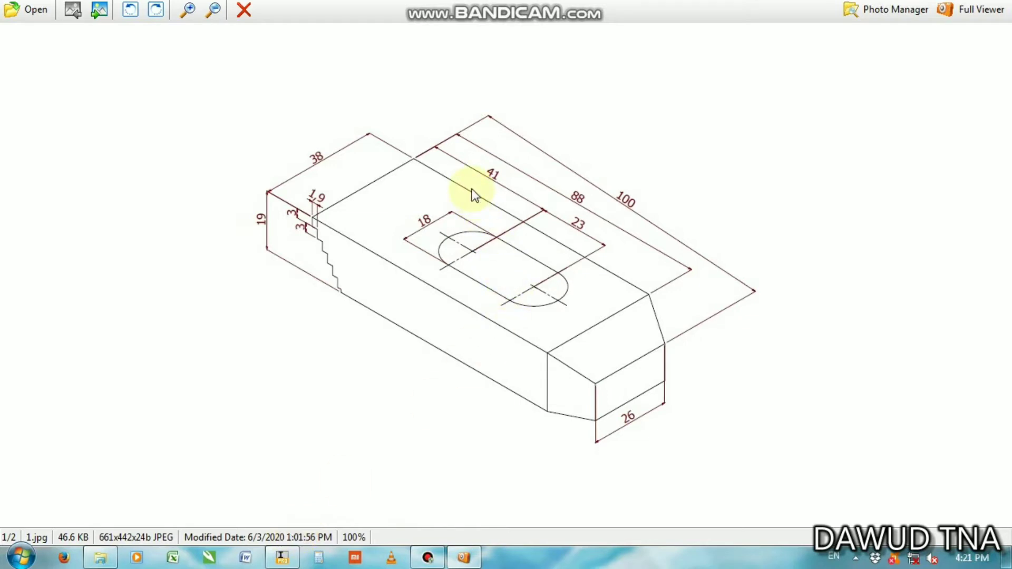
left_click(282, 557)
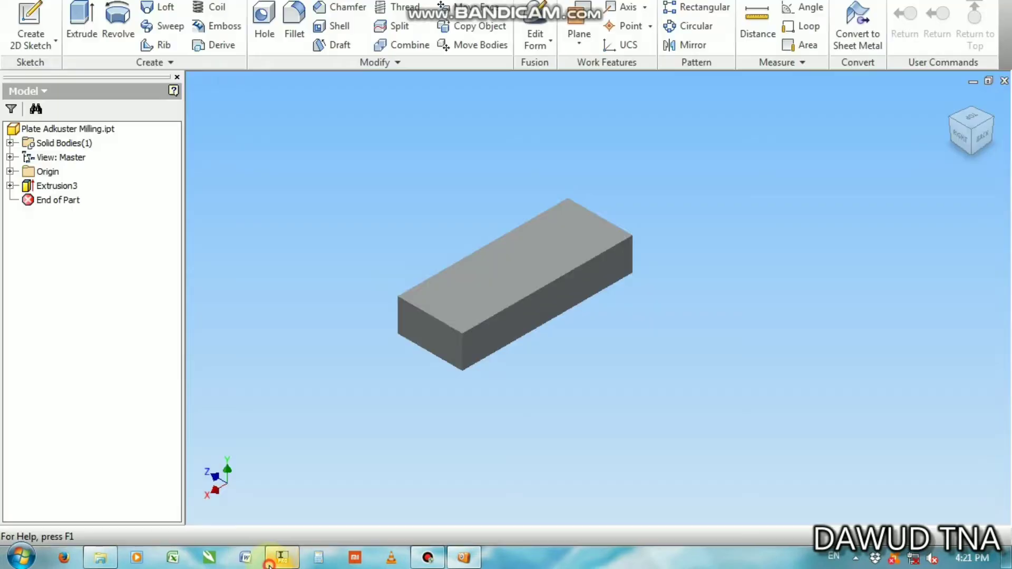
left_click(31, 42)
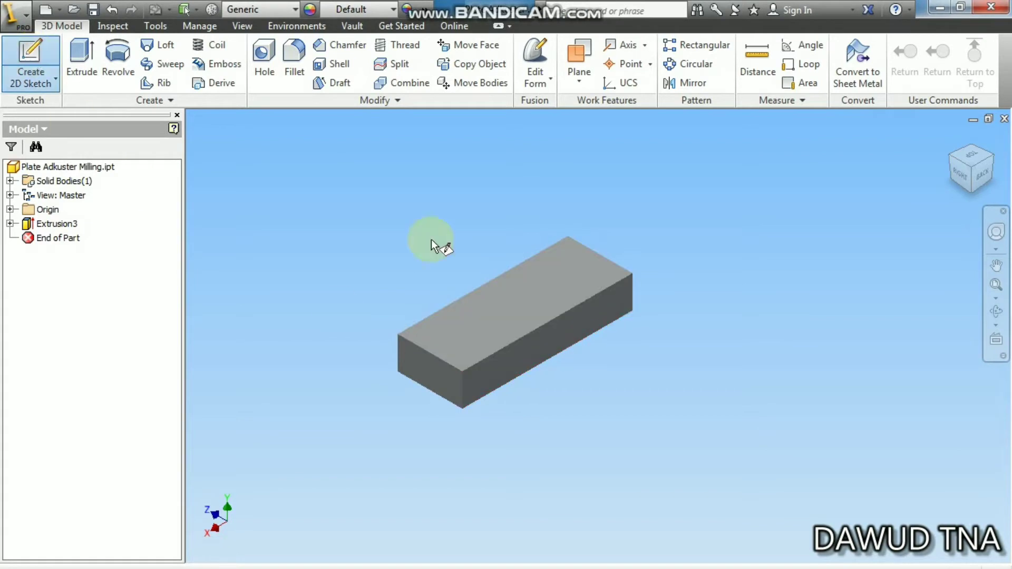
left_click(502, 312)
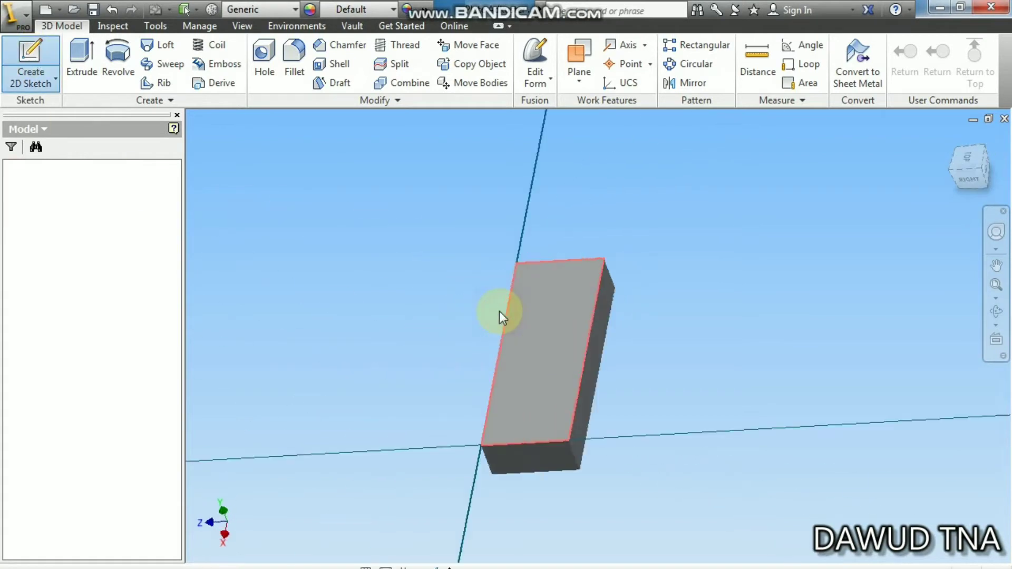
middle_click_drag(635, 269, 583, 264)
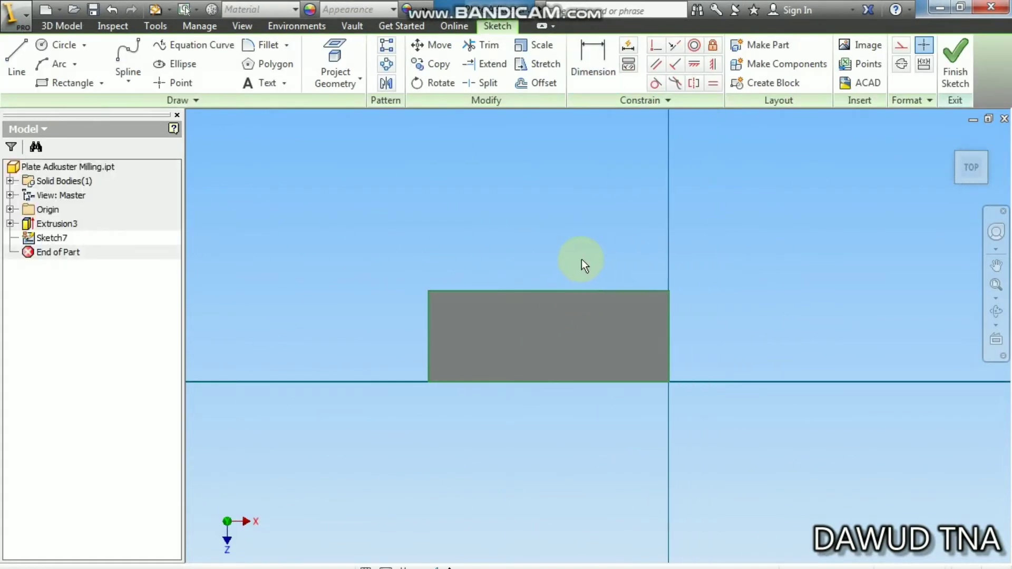
left_click(13, 74)
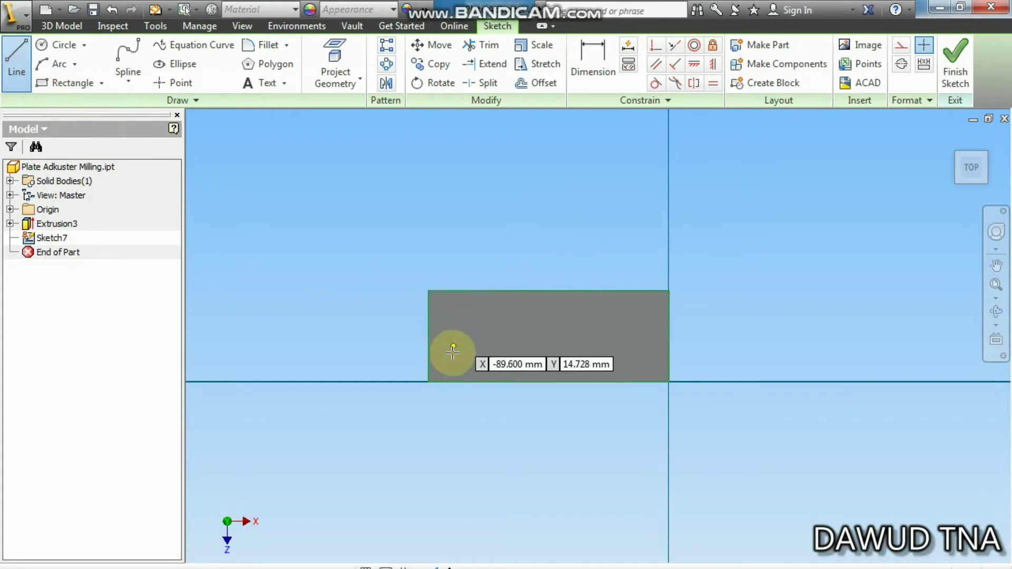
left_click(428, 336)
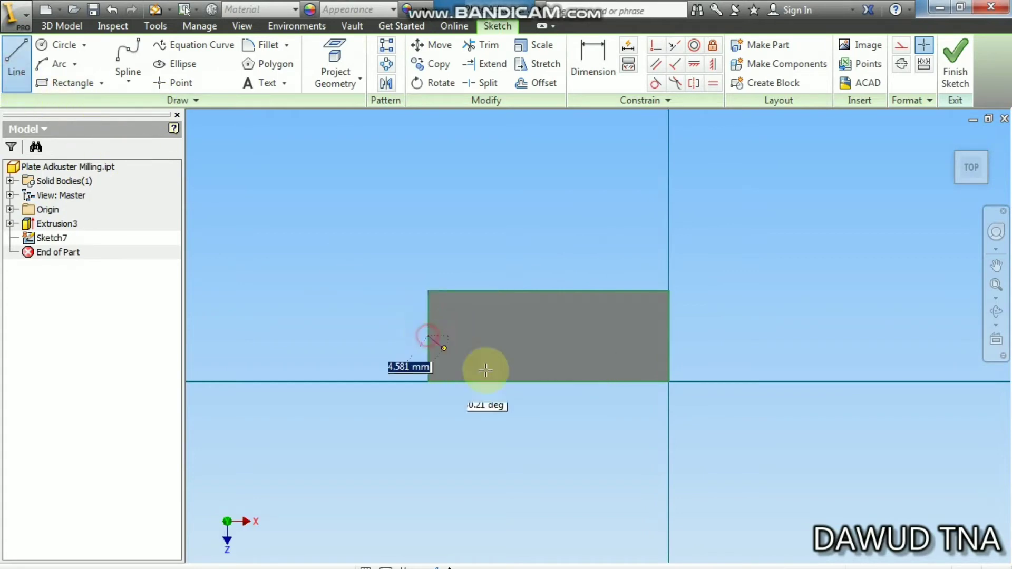
left_click(666, 336)
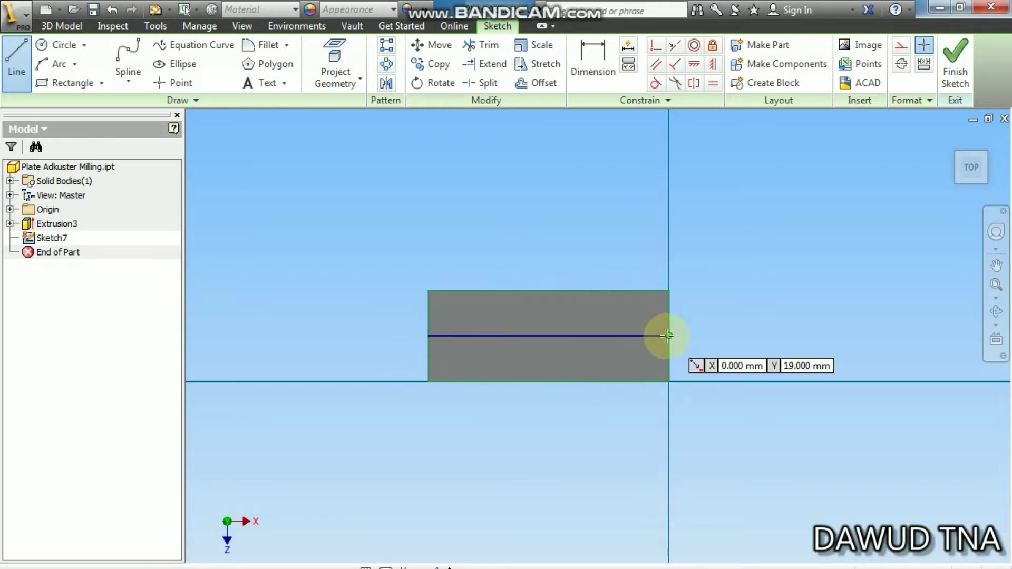
Place two sketch points on the centre line, about 45 mm and 74 mm from the block's left short edge.
left_click(184, 83)
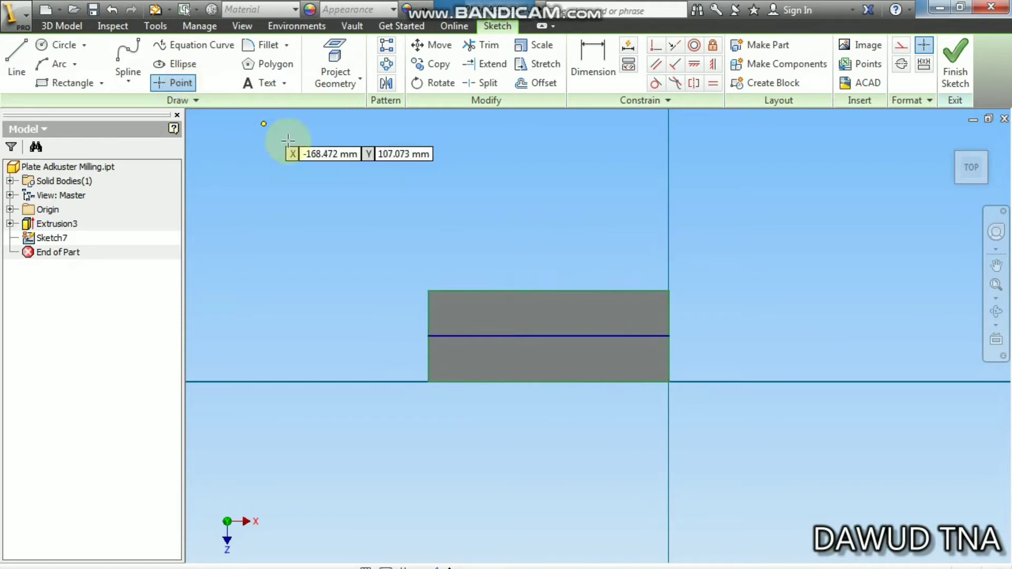
left_click(536, 336)
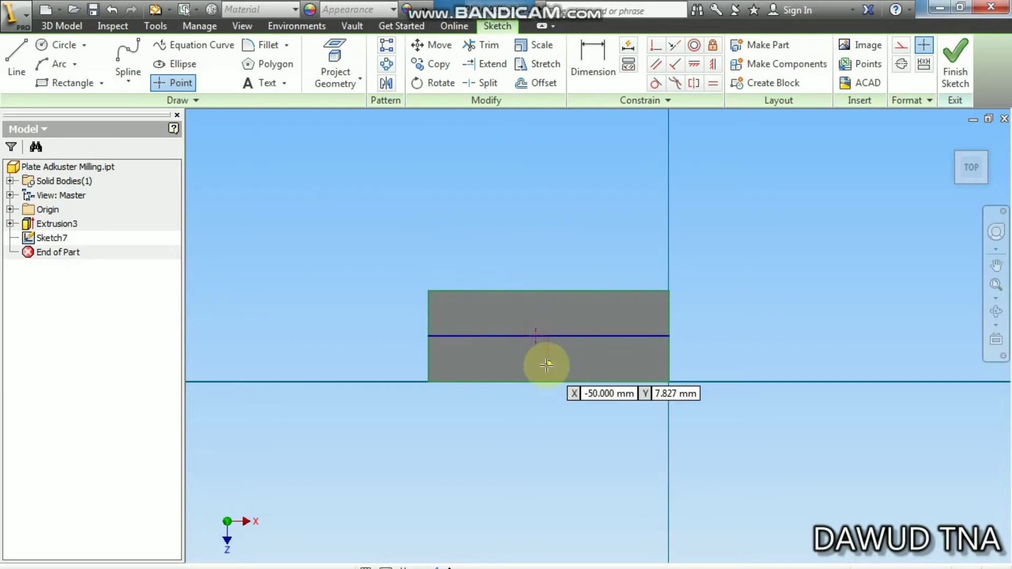
left_click(606, 336)
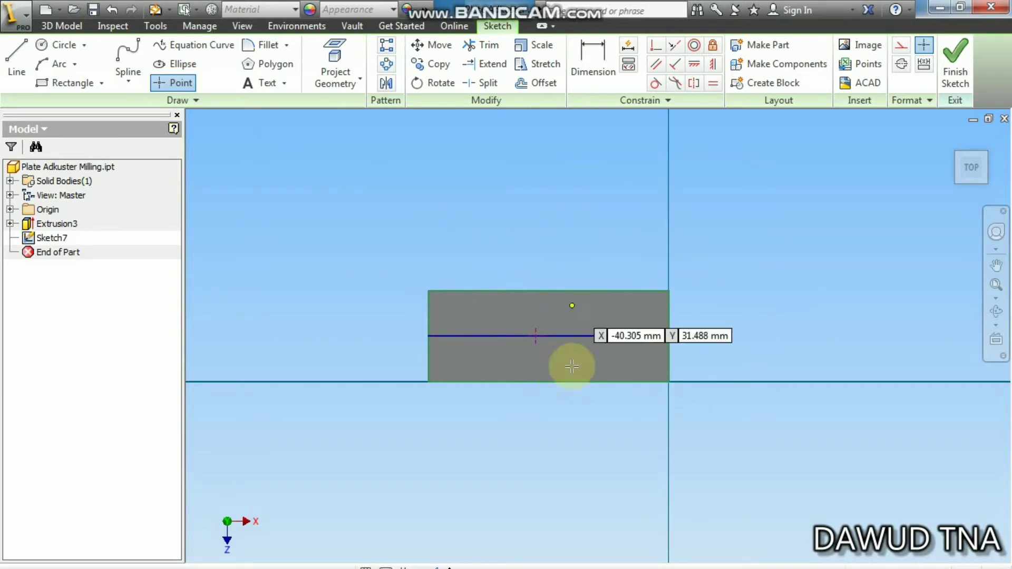
Check the slot dimensions in the reference drawing, and dimension the first point 41 mm from the block's left short edge.
left_click(464, 558)
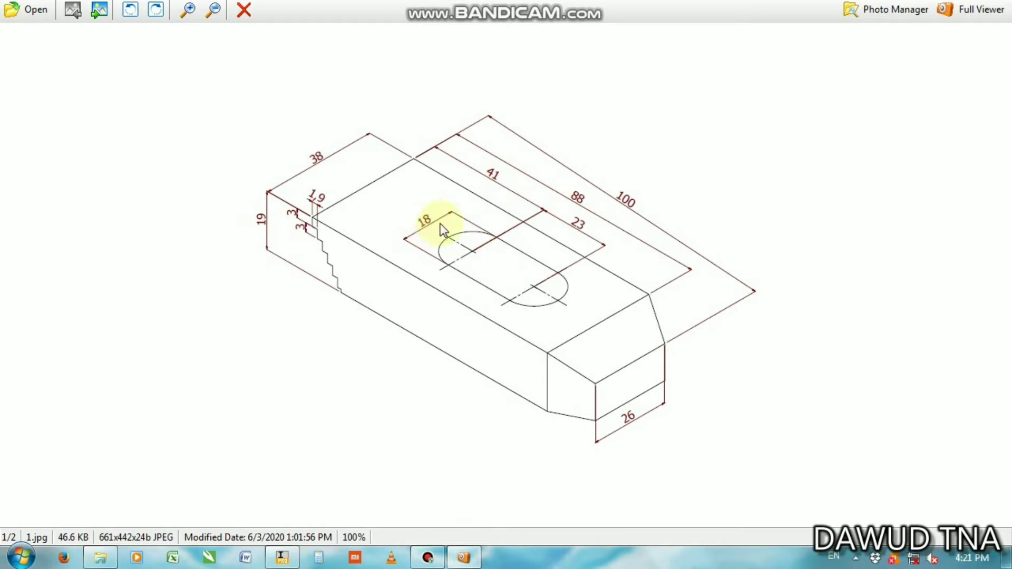
left_click(282, 557)
left_click(593, 62)
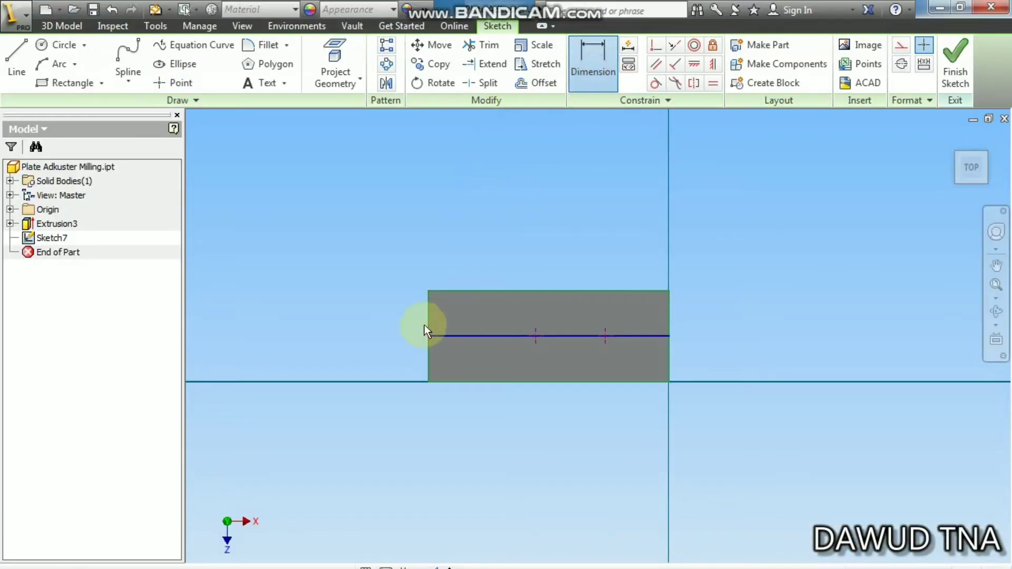
left_click(428, 310)
left_click(534, 336)
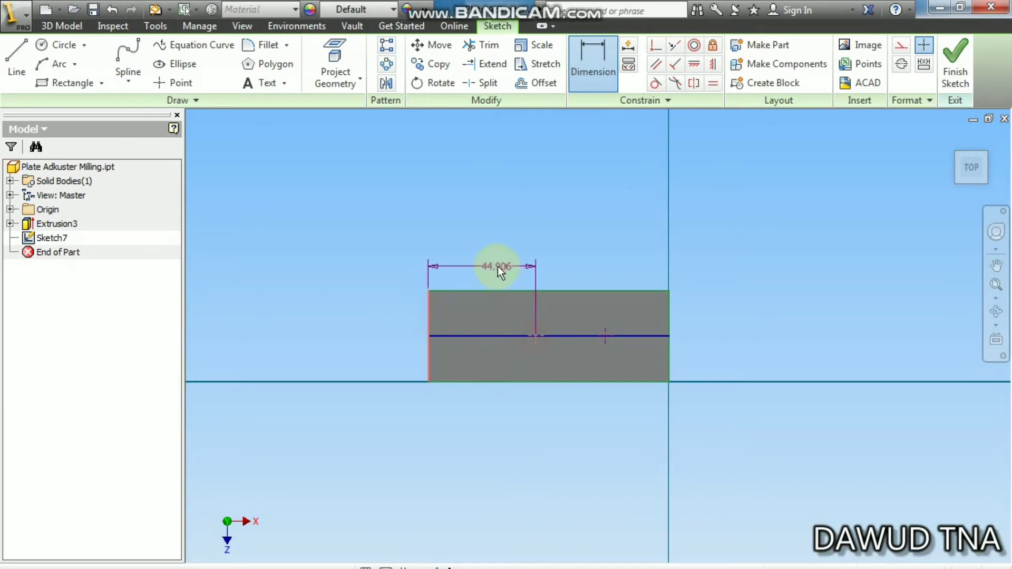
left_click(496, 265)
type("41")
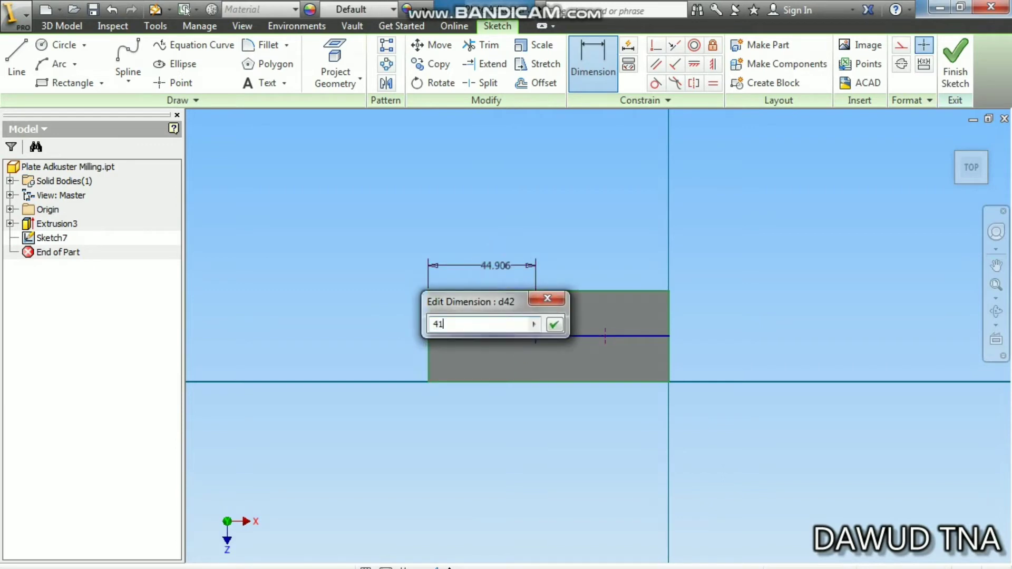
key("Return")
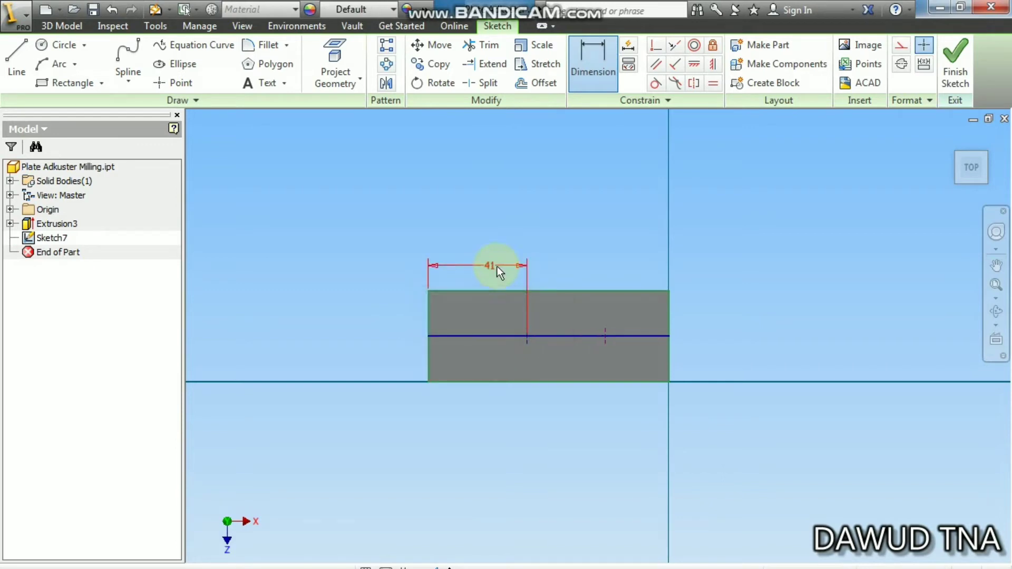
Dimension the spacing between the two points on the centre line to 23 mm.
left_click(530, 342)
left_click(601, 336)
left_click(567, 267)
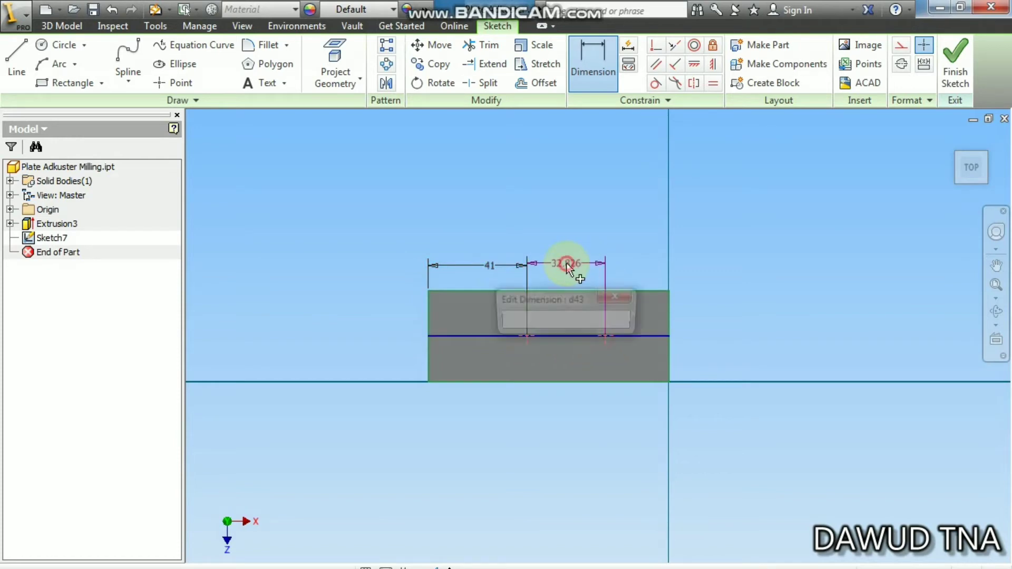
type("23")
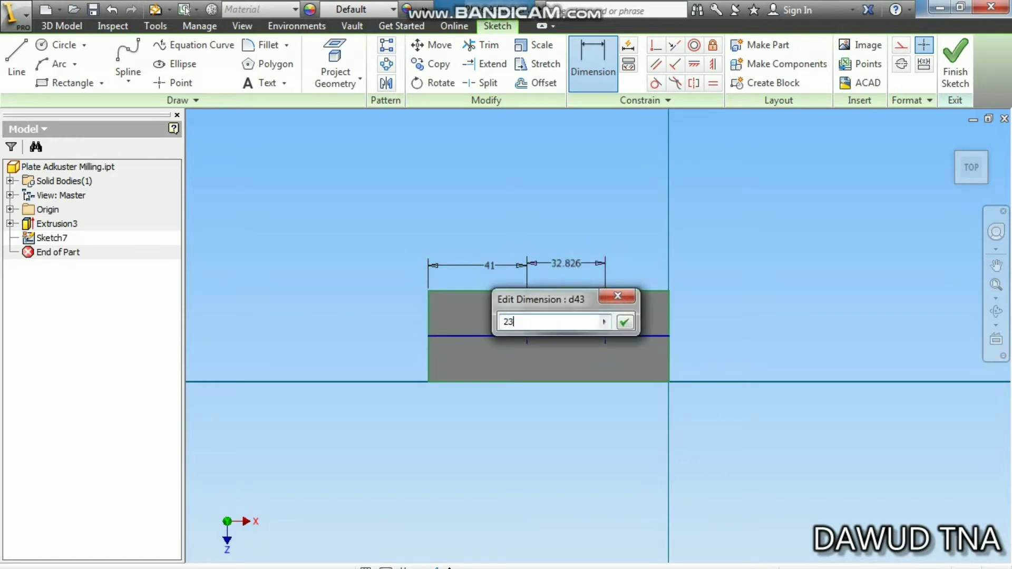
key("Return")
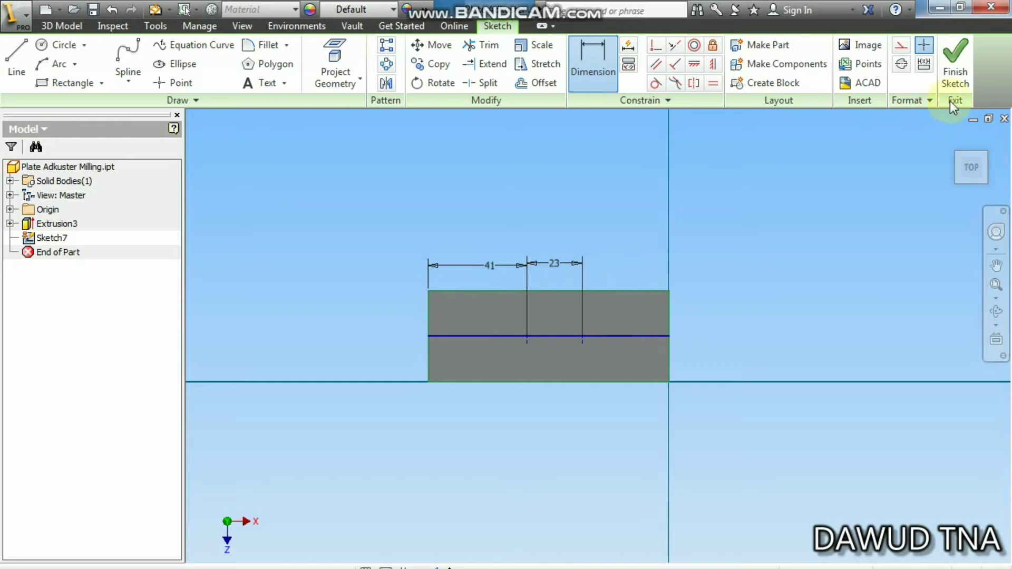
Finish the sketch and create 18 mm diameter Through All holes at both sketch points.
left_click(955, 69)
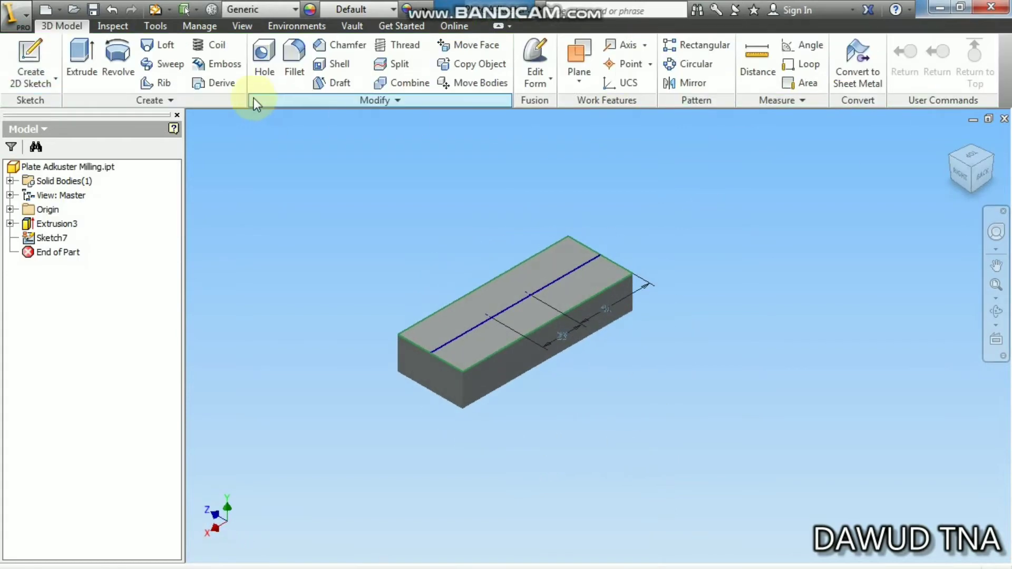
left_click(264, 53)
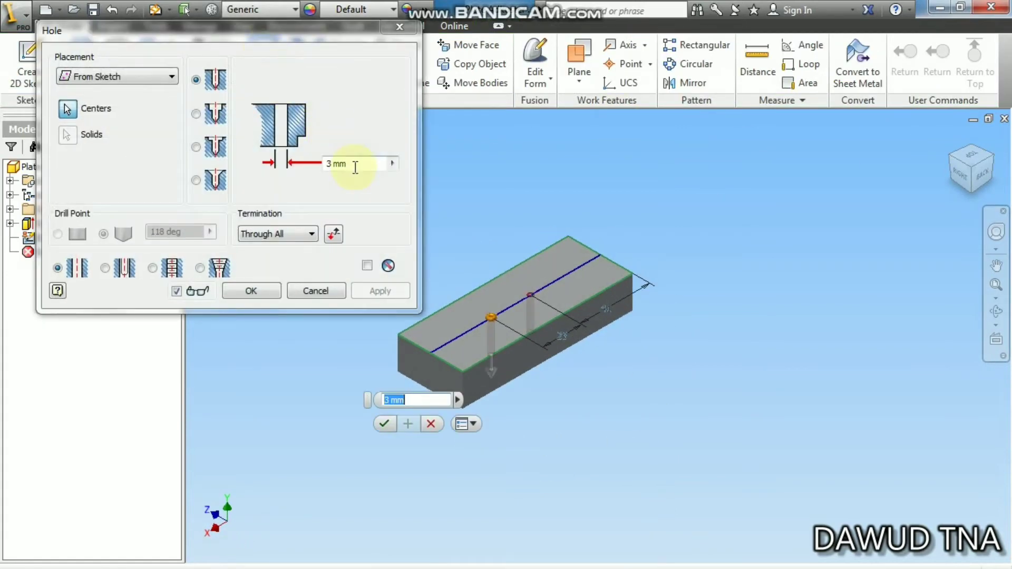
left_click(355, 165)
type("18")
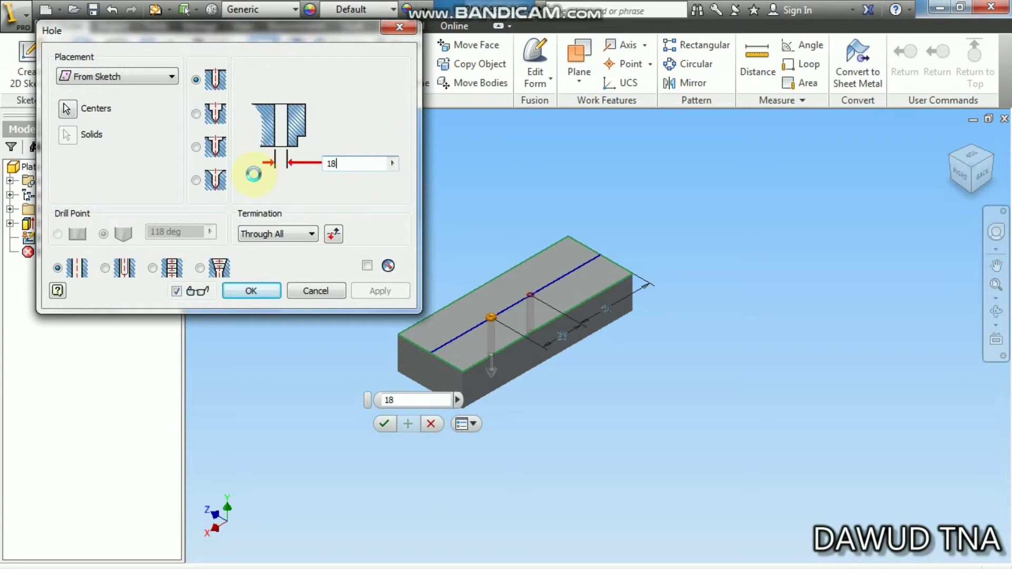
left_click(262, 291)
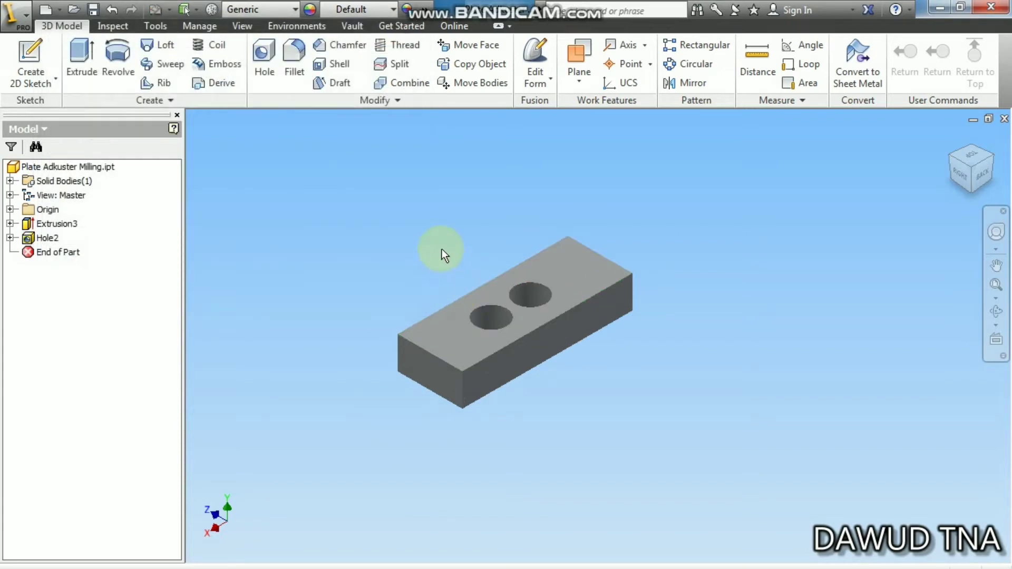
Sketch two parallel lines on the block's top face joining the matching outer edges of both holes, and finish the sketch.
left_click(31, 60)
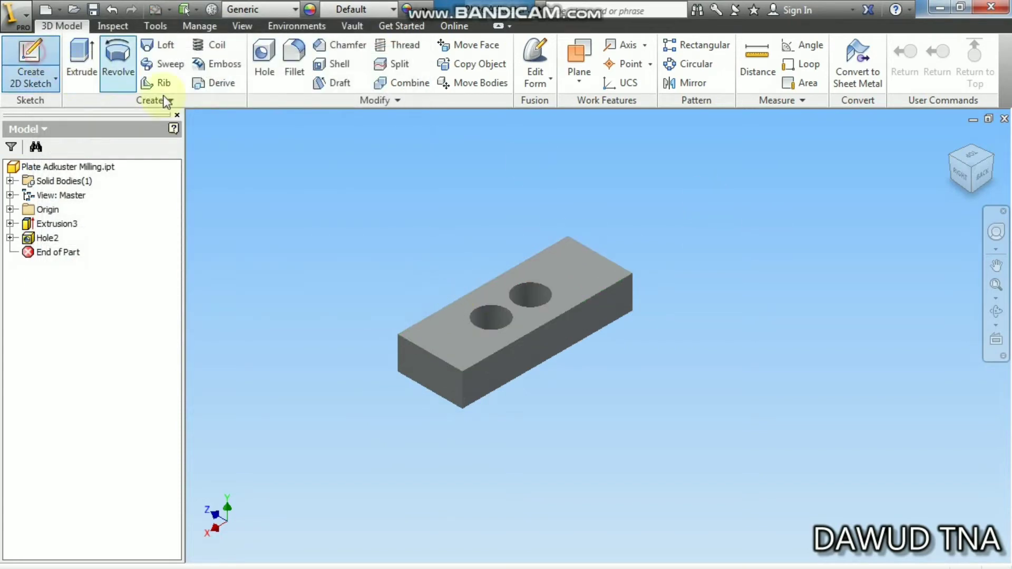
left_click(501, 286)
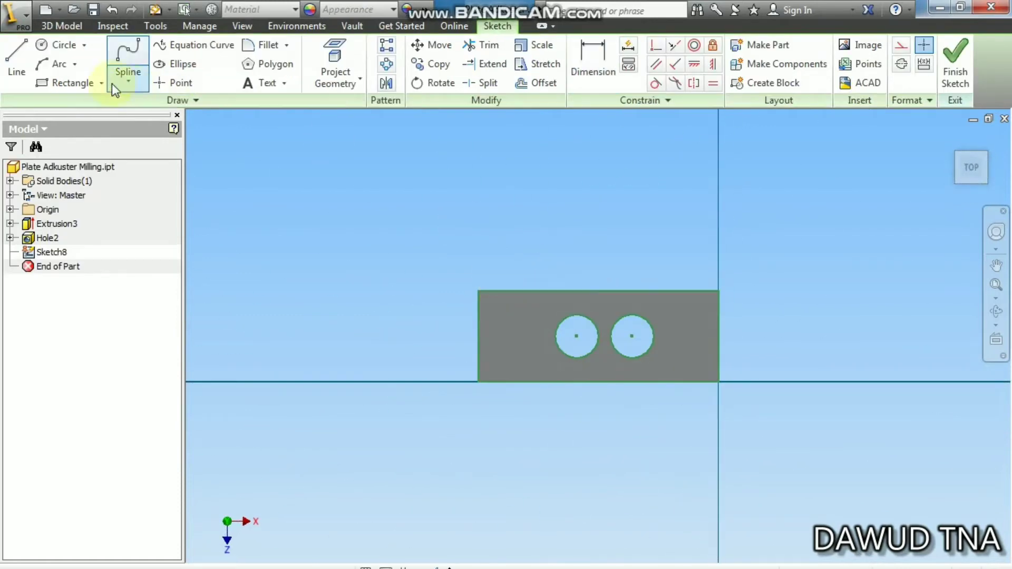
left_click(16, 61)
scroll(625, 321, "up", 2)
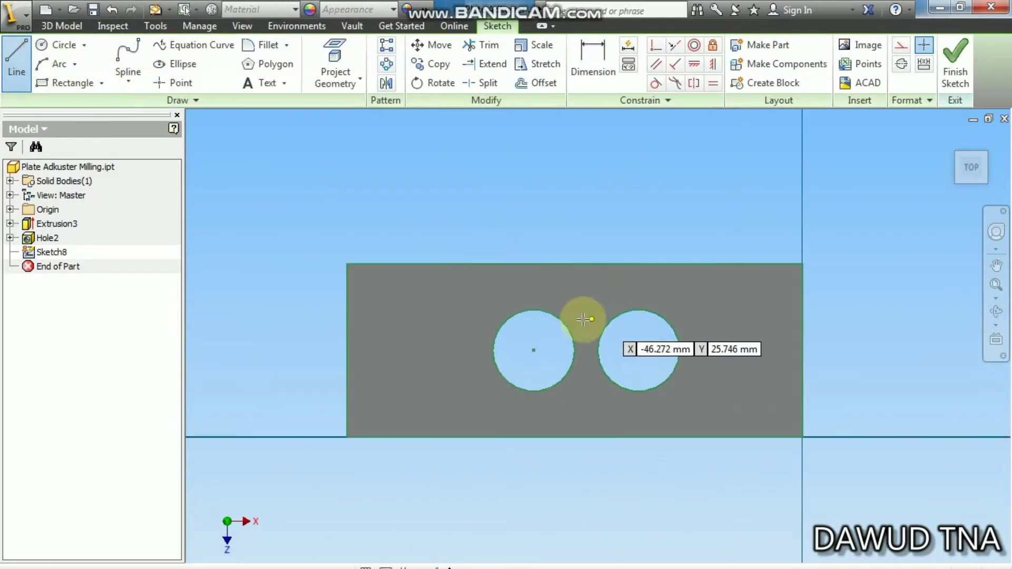
left_click(534, 309)
double_click(638, 309)
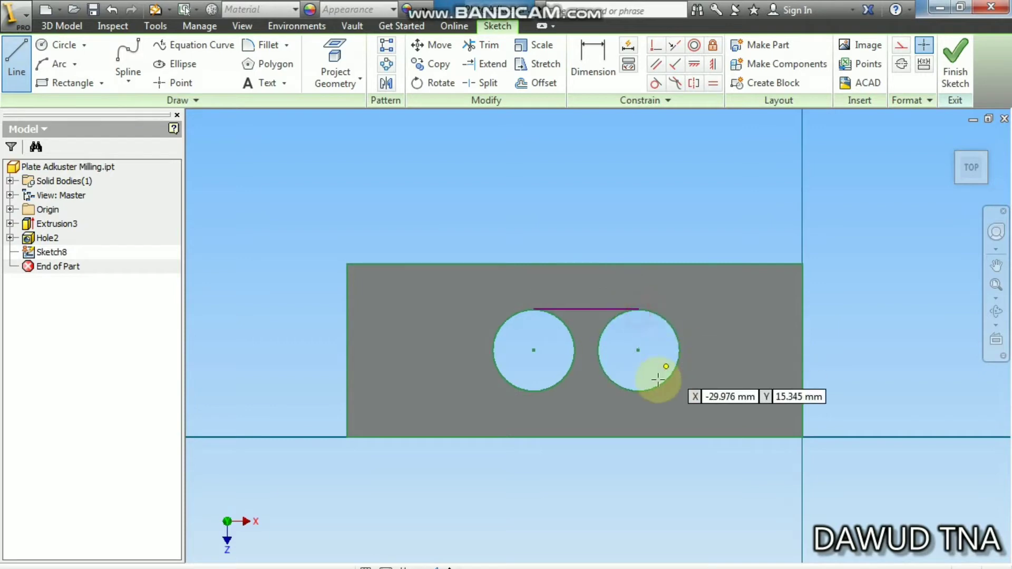
left_click(535, 392)
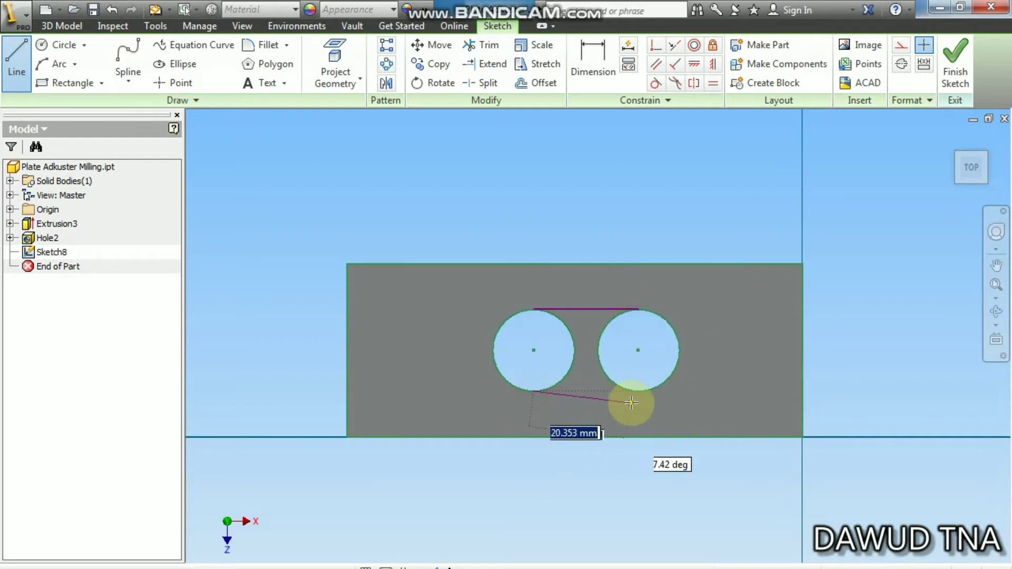
double_click(638, 392)
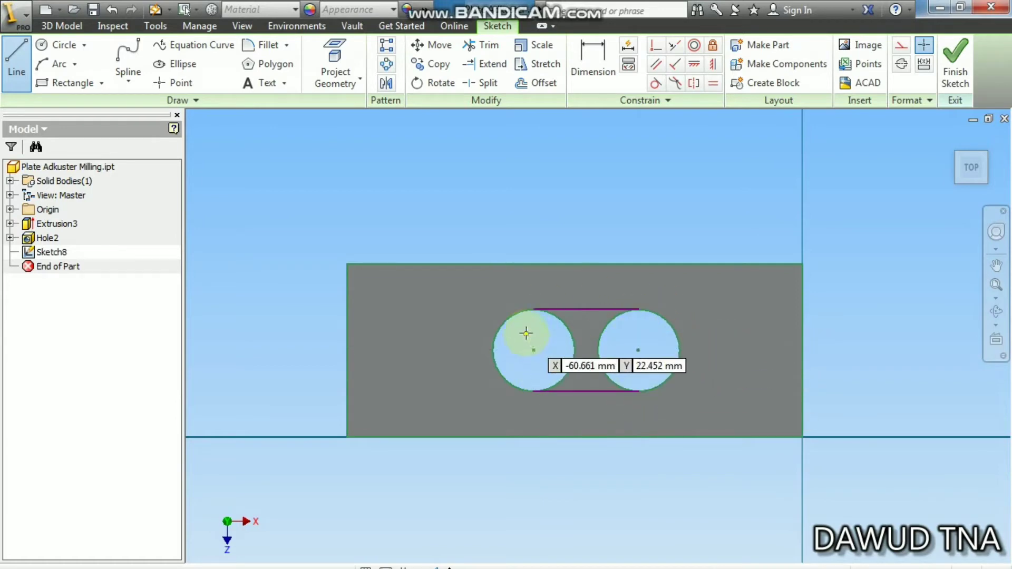
left_click(966, 51)
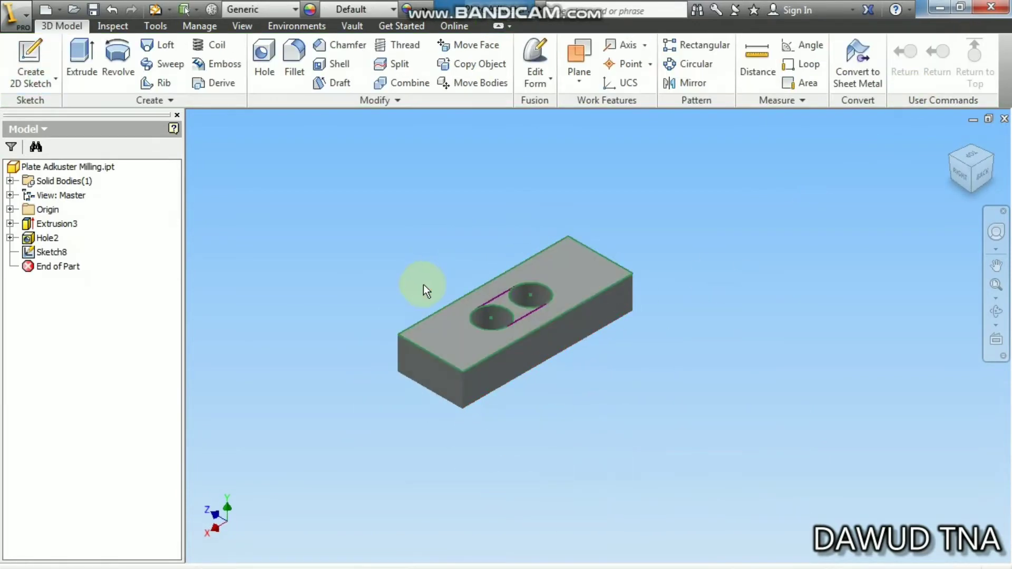
Cut the area between the two holes through the whole block with an Extrude set to All, completing the slot.
left_click(79, 56)
scroll(490, 300, "down", 3)
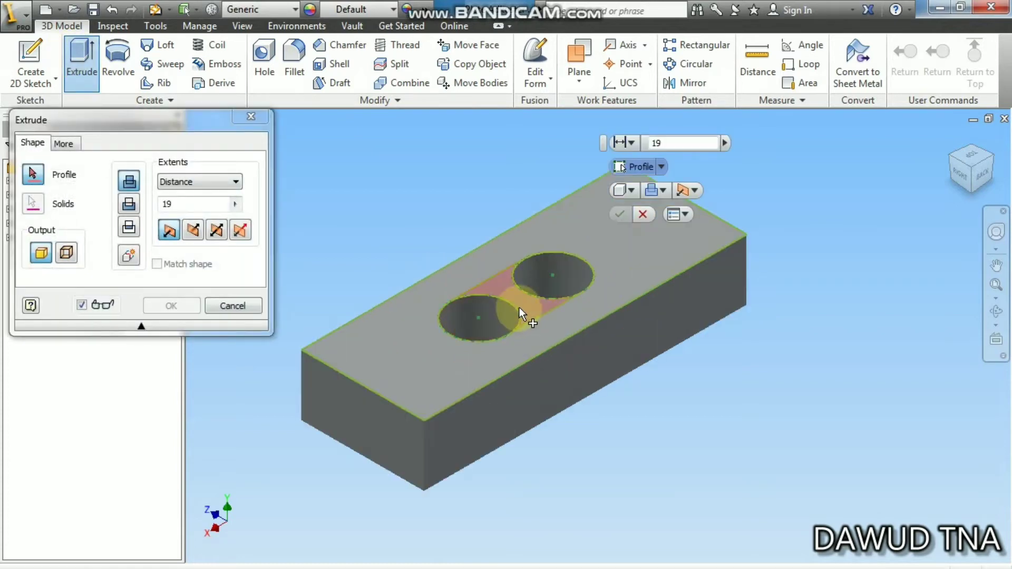
left_click(519, 308)
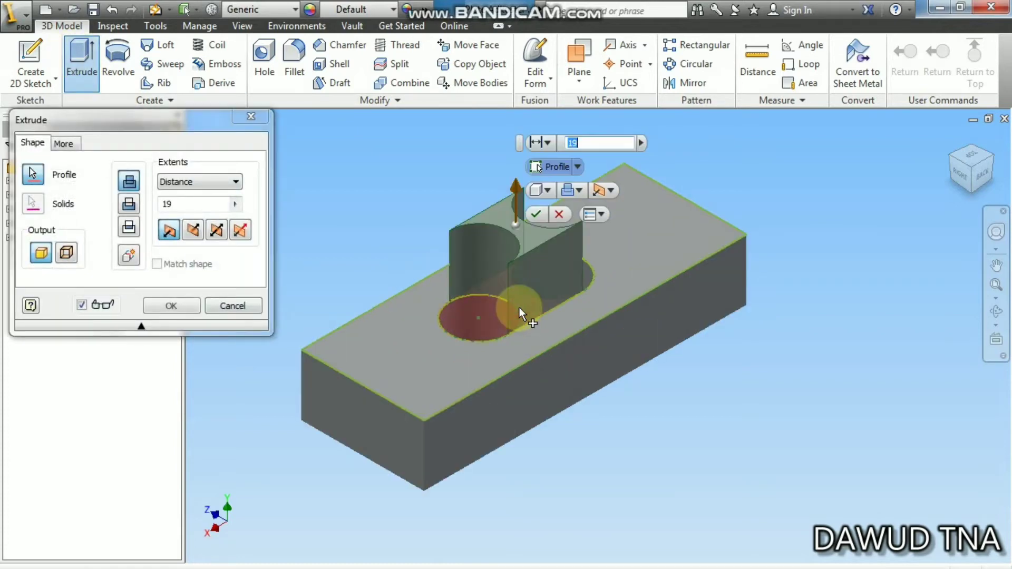
left_click(128, 206)
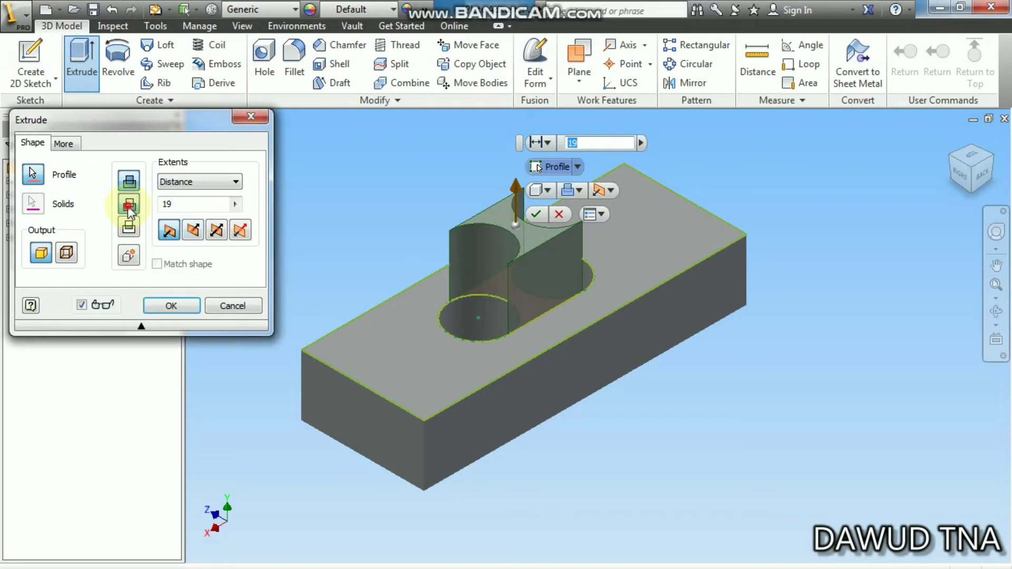
left_click(173, 182)
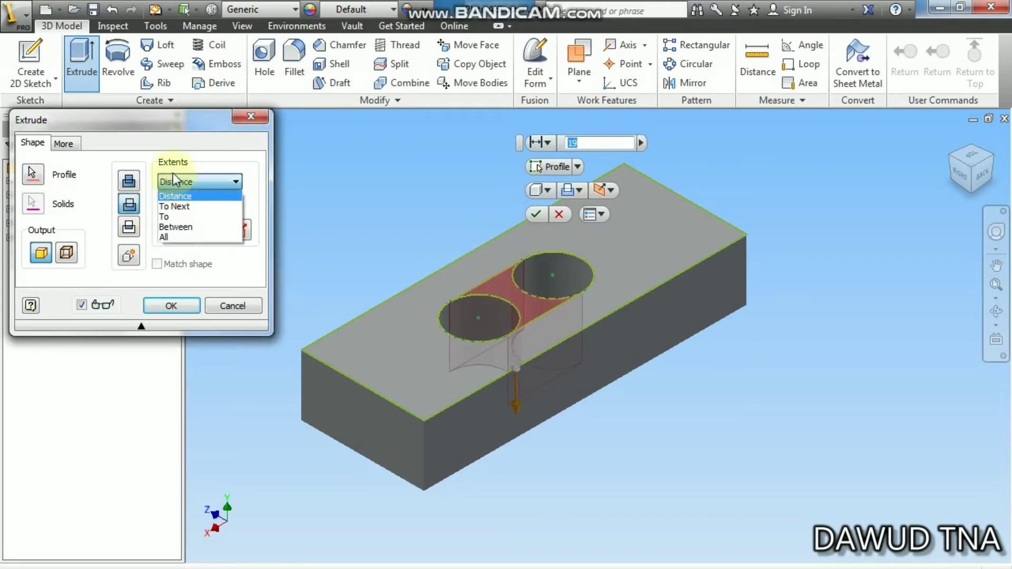
left_click(171, 238)
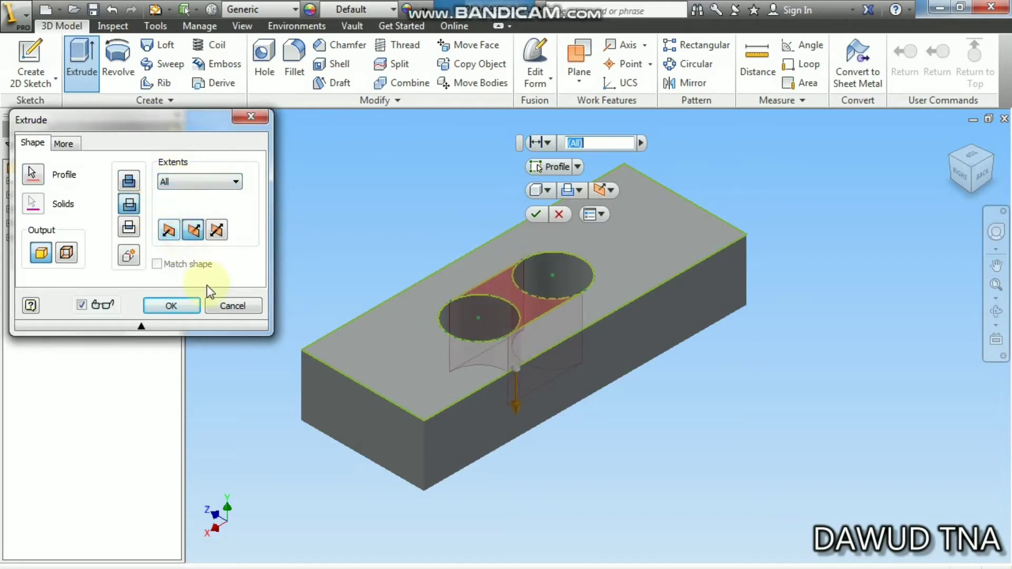
left_click(172, 306)
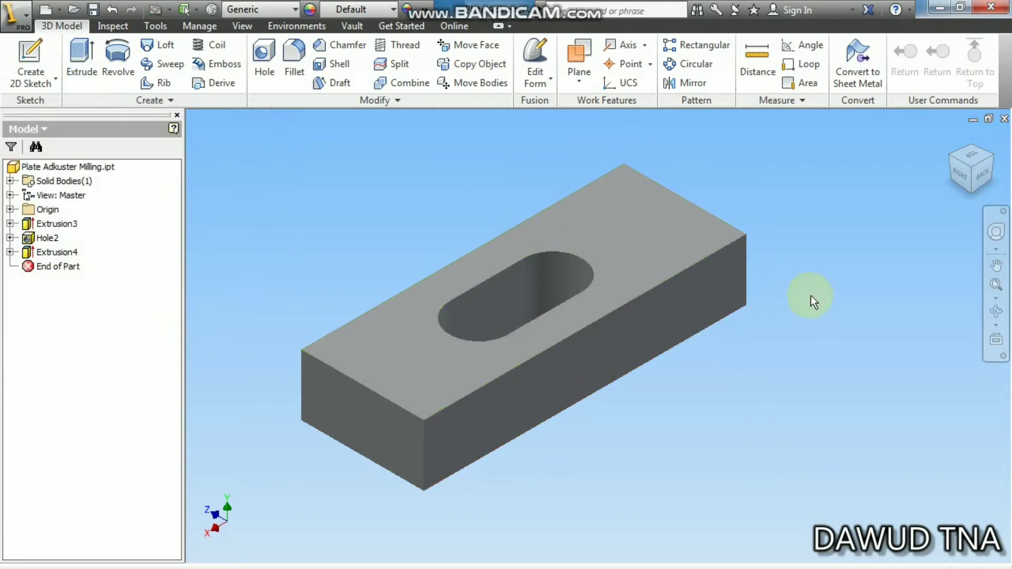
Check the stepped end's dimensions in the reference drawing and start a sketch on the block's long front face.
left_click(947, 151)
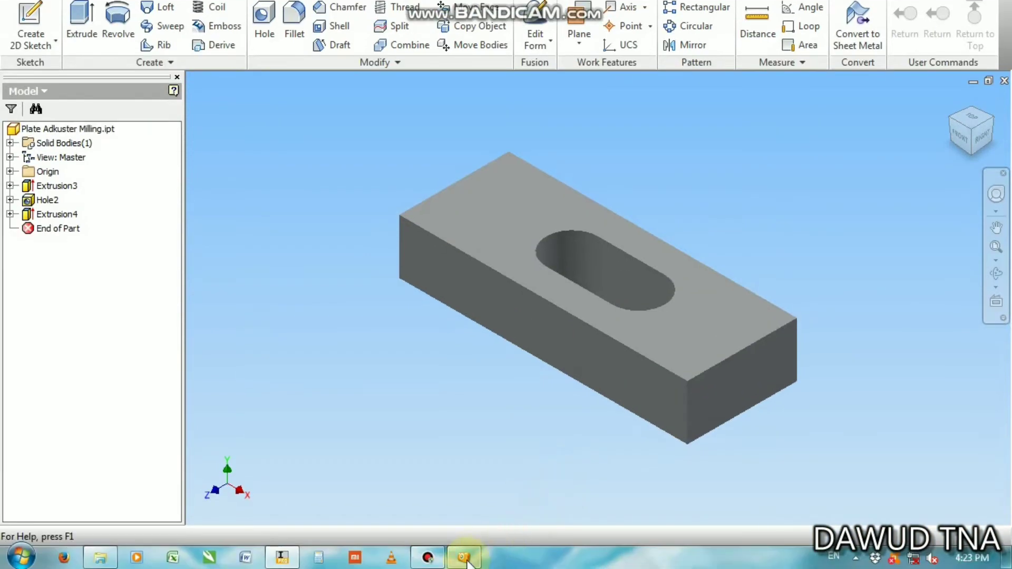
left_click(465, 559)
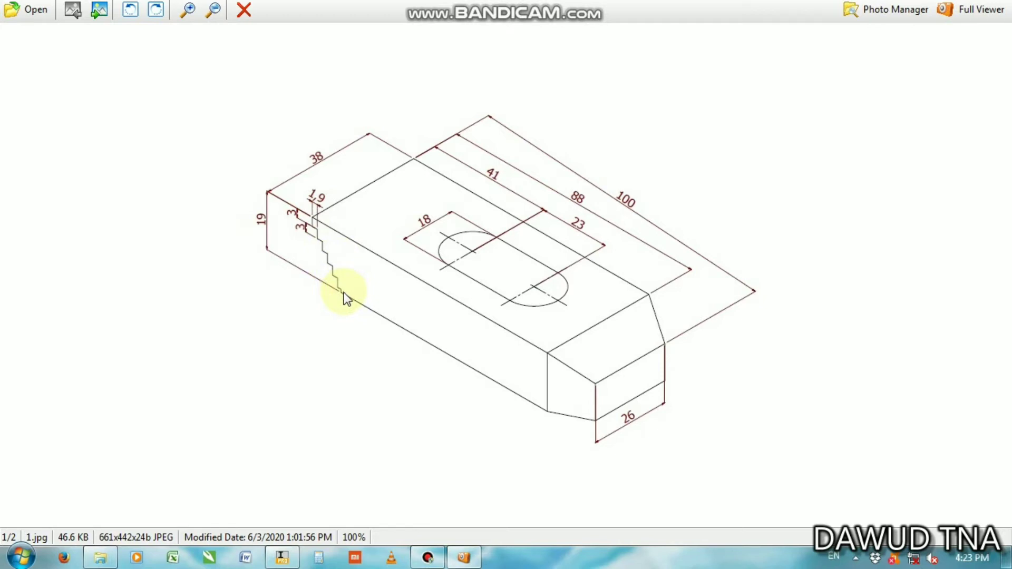
left_click(282, 558)
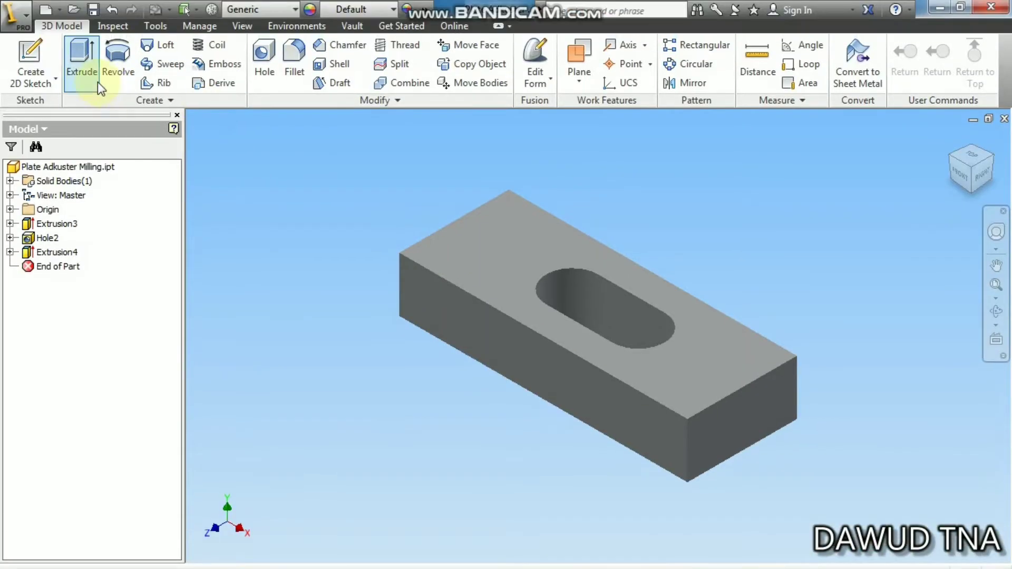
left_click(30, 63)
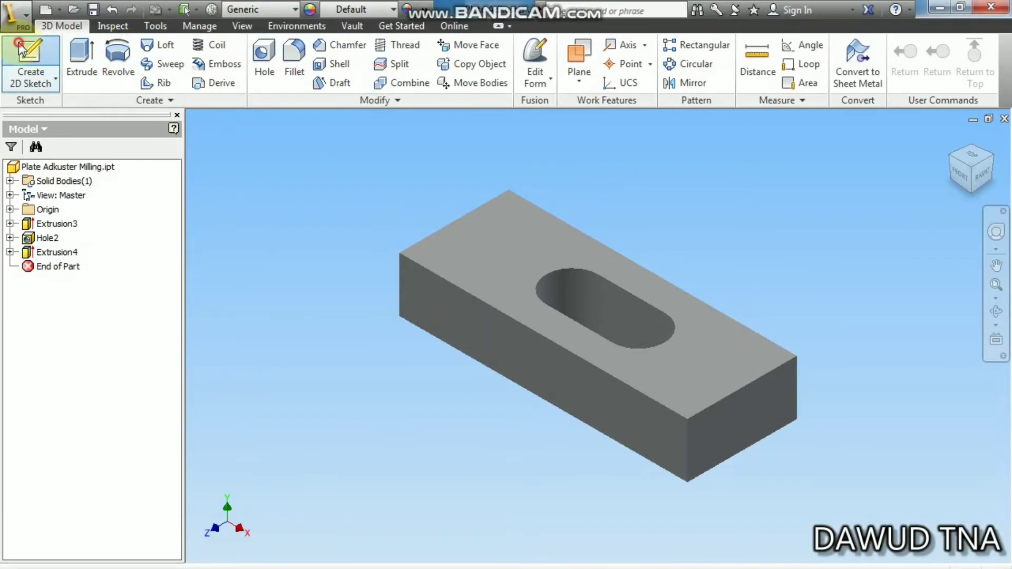
left_click(467, 318)
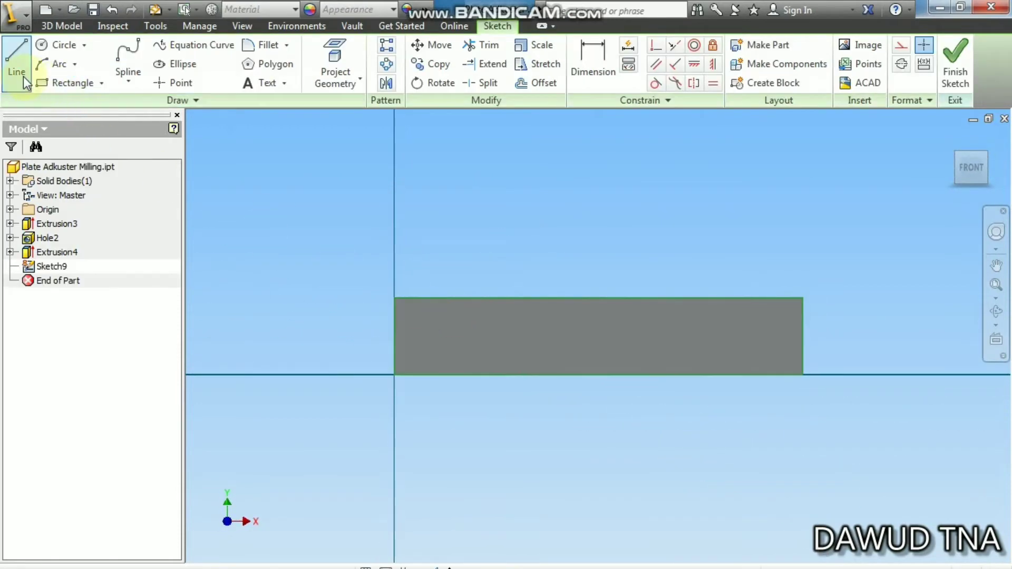
Draw a five-step staircase line about 17 mm wide, descending from the face's left edge near the upper corner to the bottom edge.
left_click(17, 63)
scroll(421, 308, "up", 5)
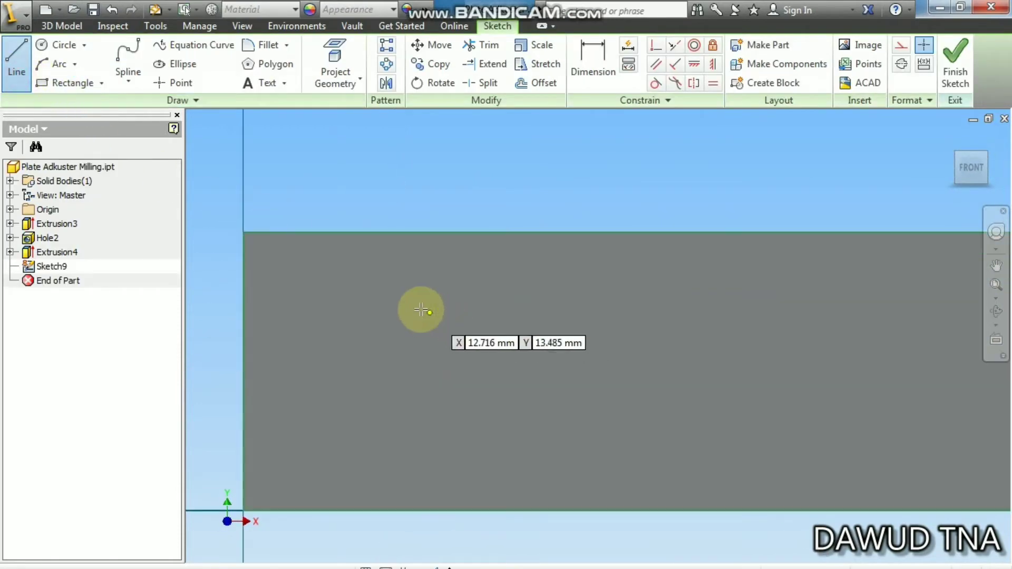
left_click(241, 281)
left_click(287, 280)
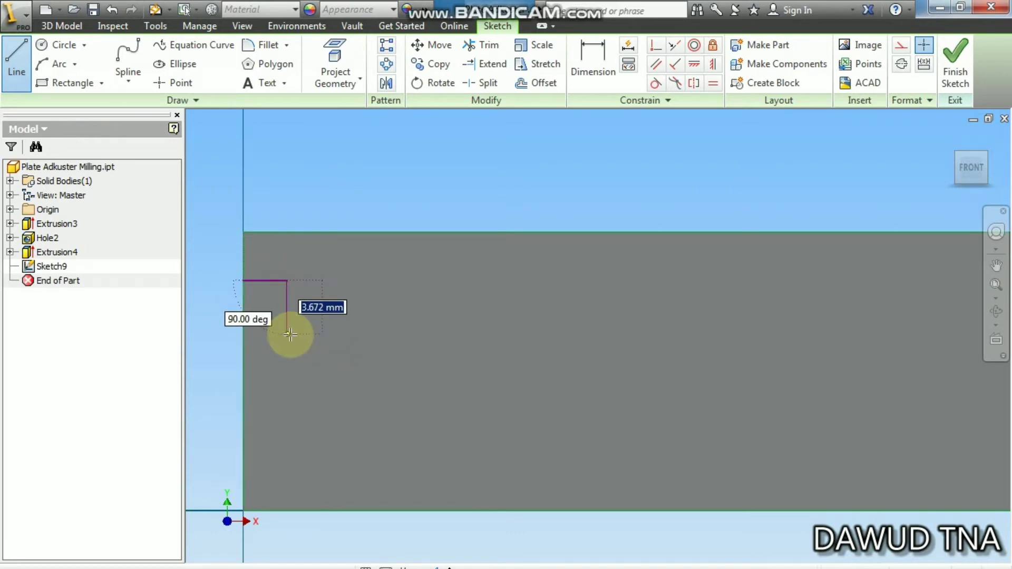
left_click(287, 332)
left_click(339, 332)
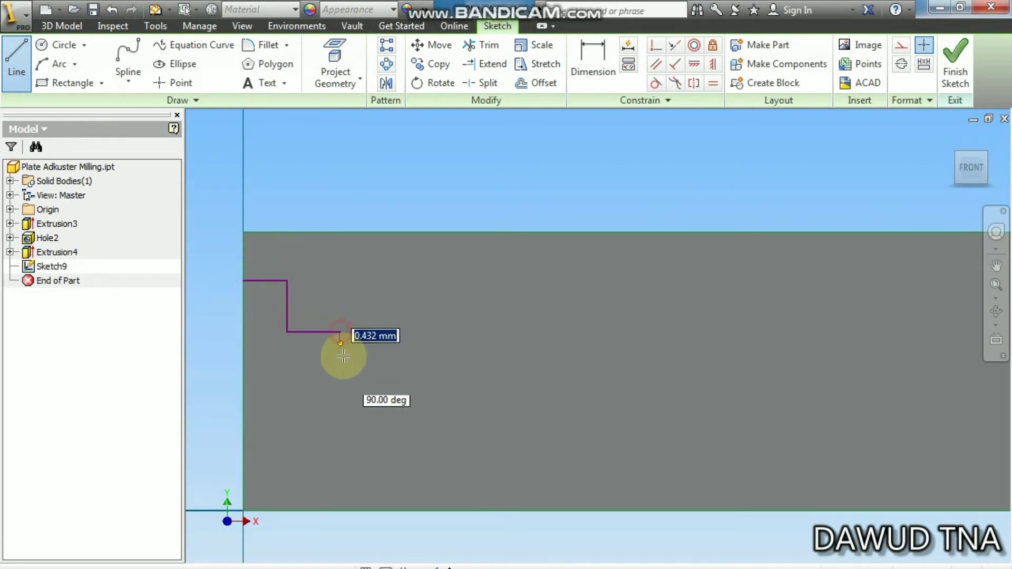
left_click(340, 383)
left_click(388, 383)
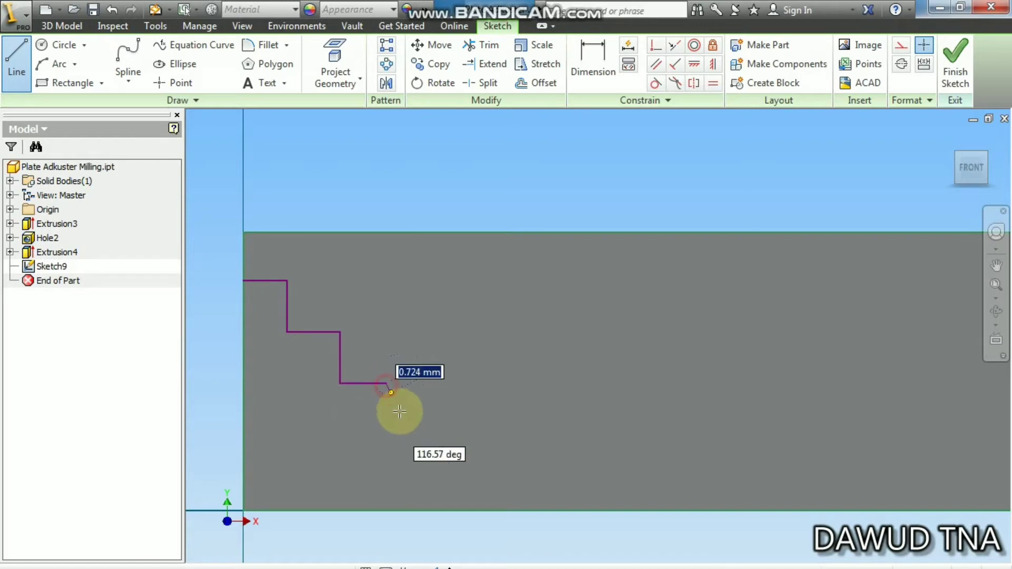
left_click(387, 425)
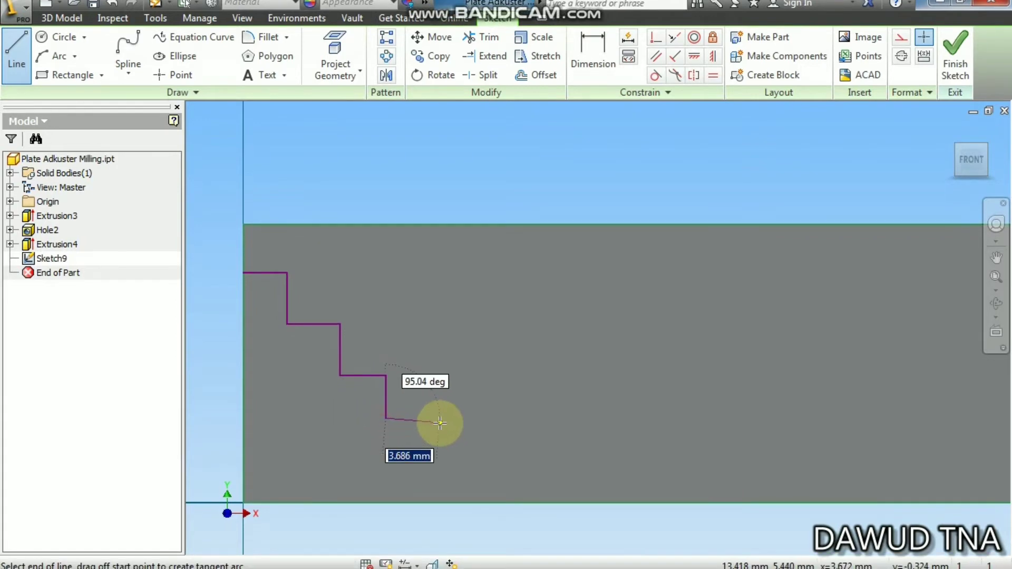
left_click(440, 419)
left_click(440, 466)
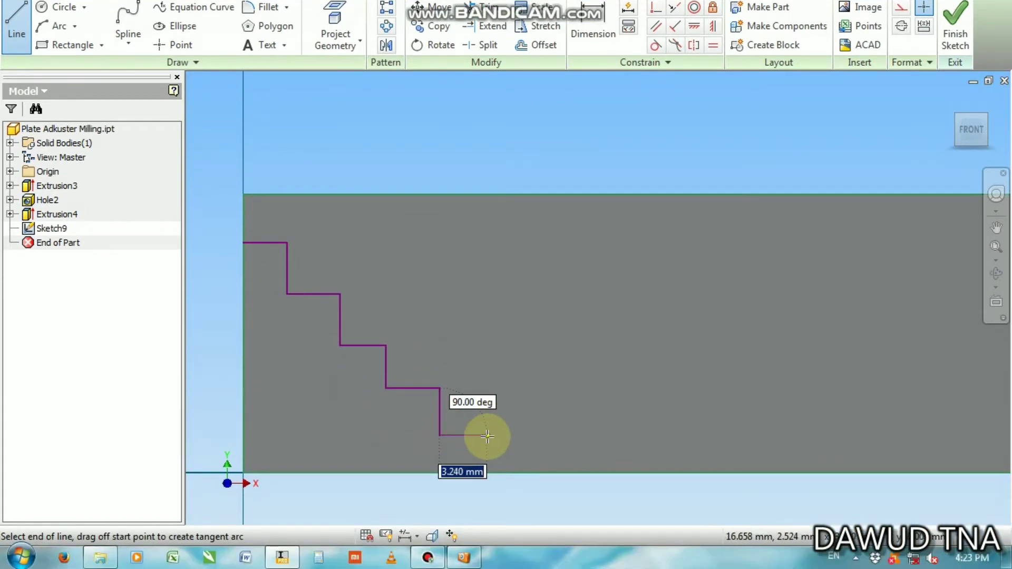
left_click(487, 436)
double_click(487, 473)
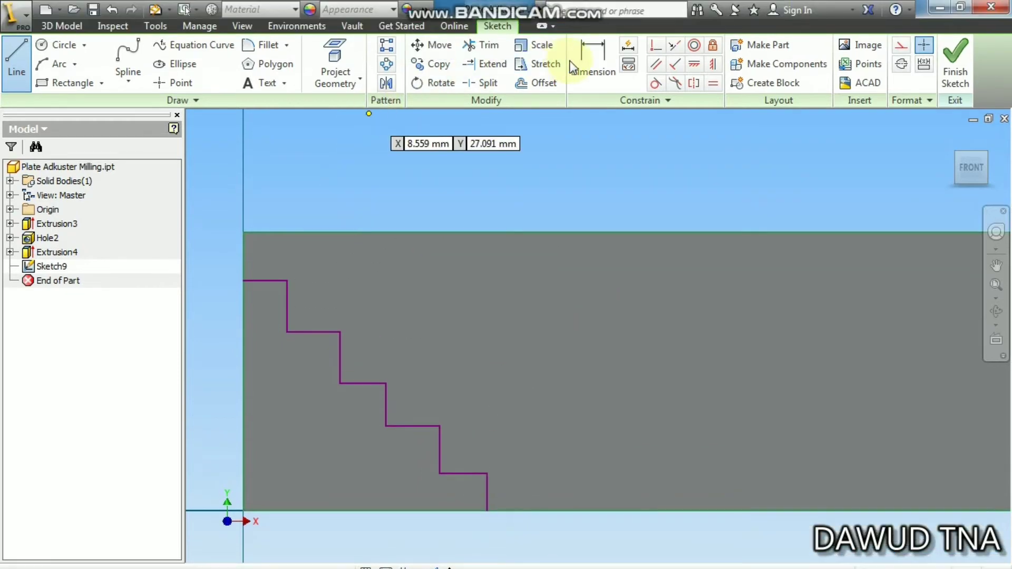
Dimension the width of the staircase's uppermost horizontal segment to 1.9 mm.
left_click(572, 67)
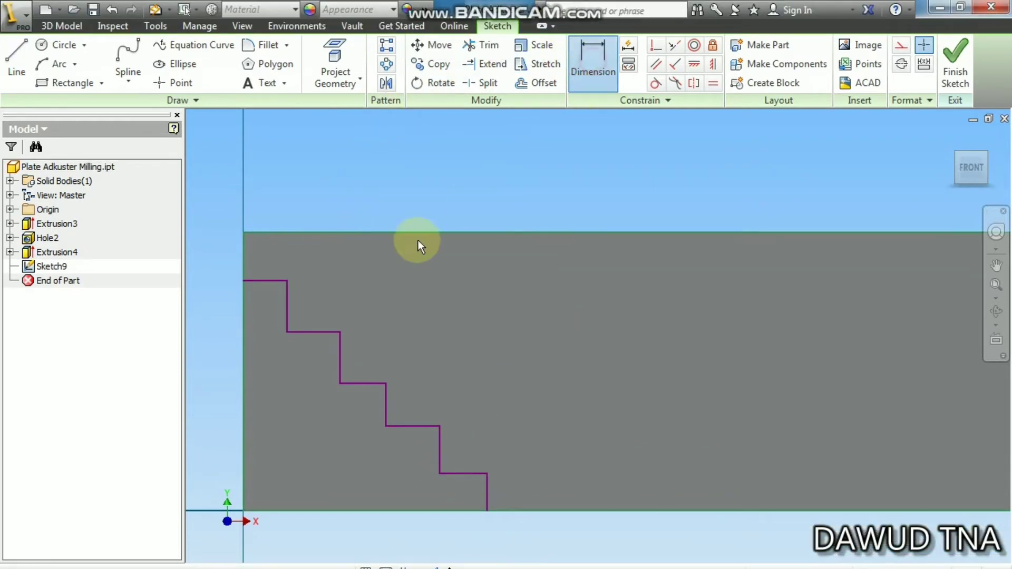
left_click(278, 280)
left_click(224, 189)
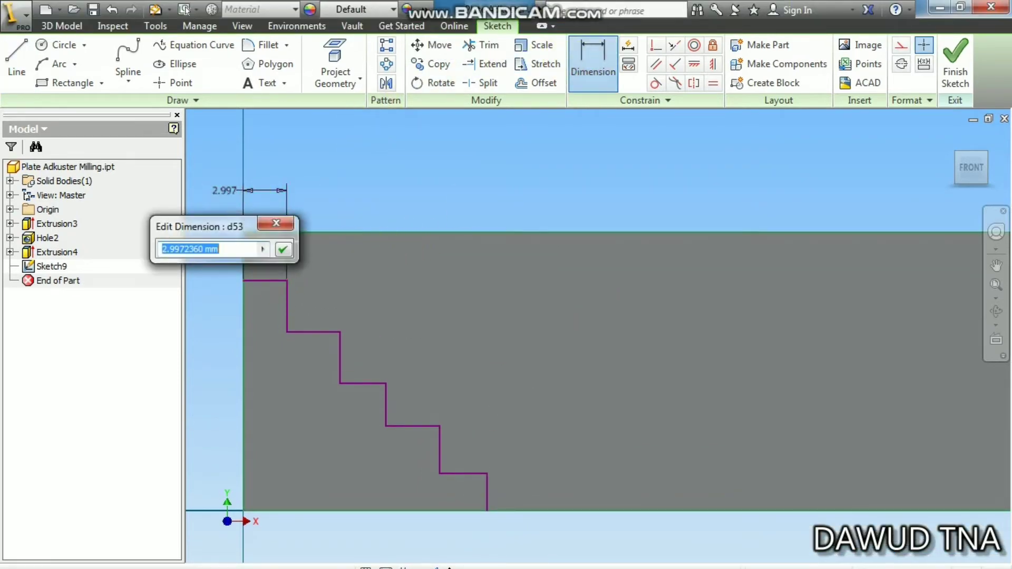
type("1.9")
key("Return")
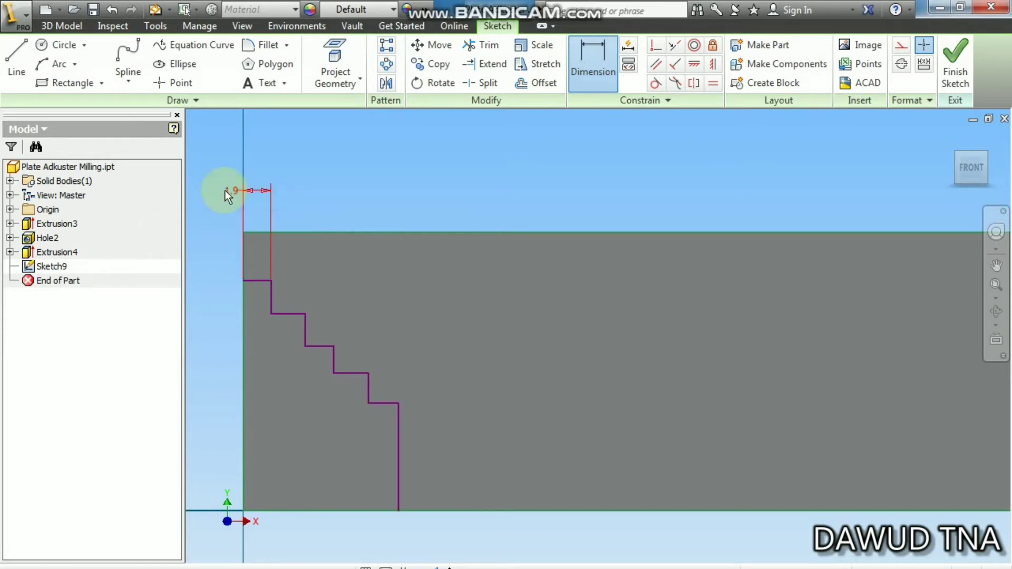
Dimension the second and third horizontal segments of the staircase, linking each width to the preceding step's 1.9 mm dimension.
left_click(297, 313)
left_click(335, 205)
left_click(257, 192)
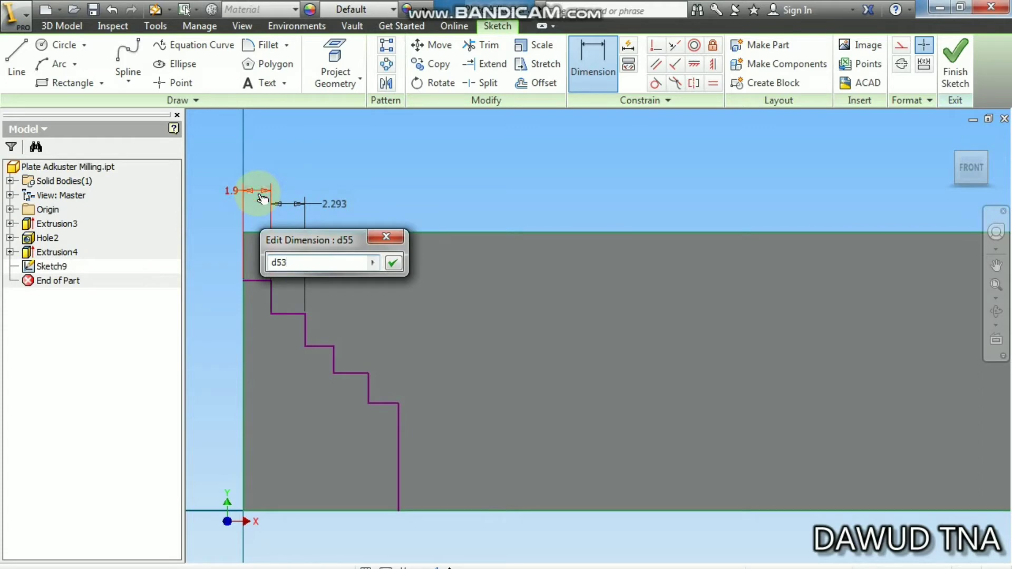
key("Return")
left_click(319, 347)
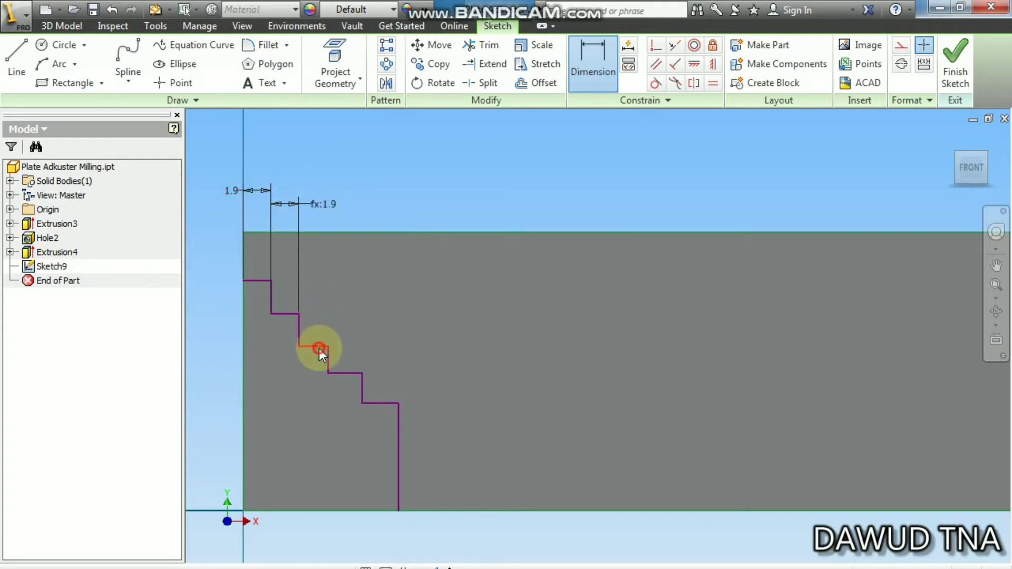
left_click(357, 294)
left_click(334, 214)
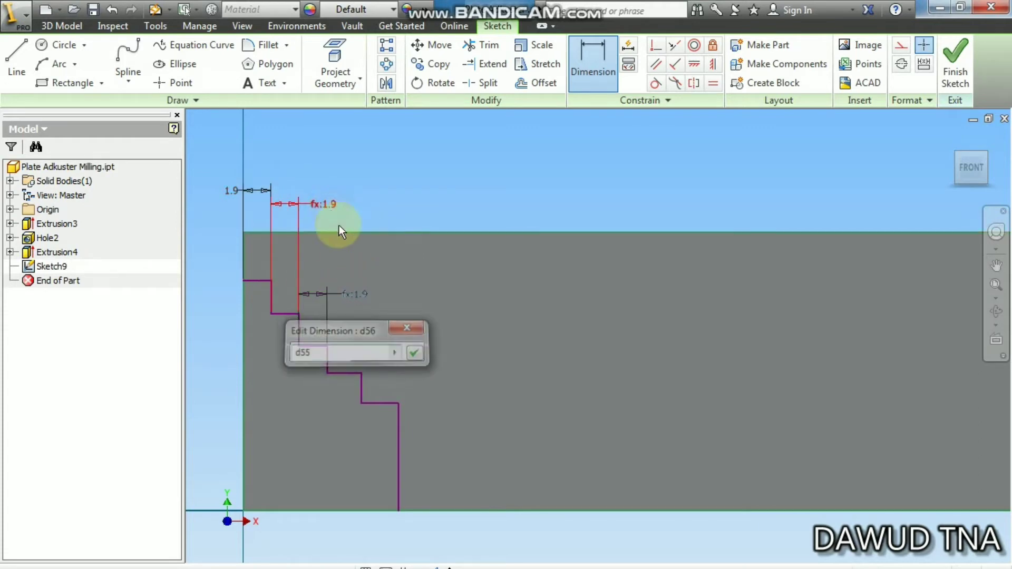
key("Return")
Dimension the fourth and fifth horizontal segments, linking the fourth to the second step's width and the fifth to the fourth's.
left_click(350, 374)
left_click(393, 331)
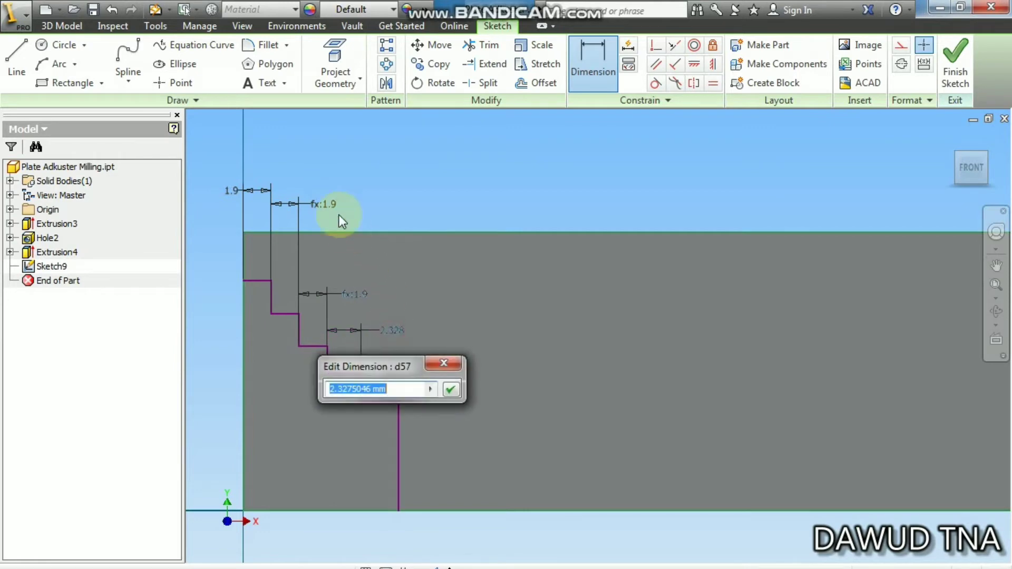
left_click(332, 204)
key("Return")
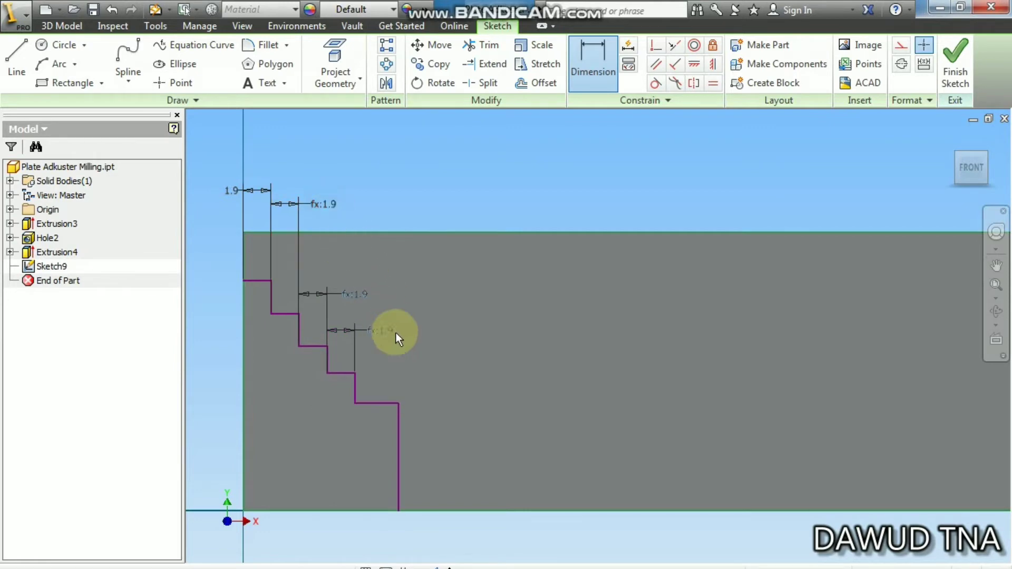
left_click(375, 404)
left_click(401, 365)
key("Return")
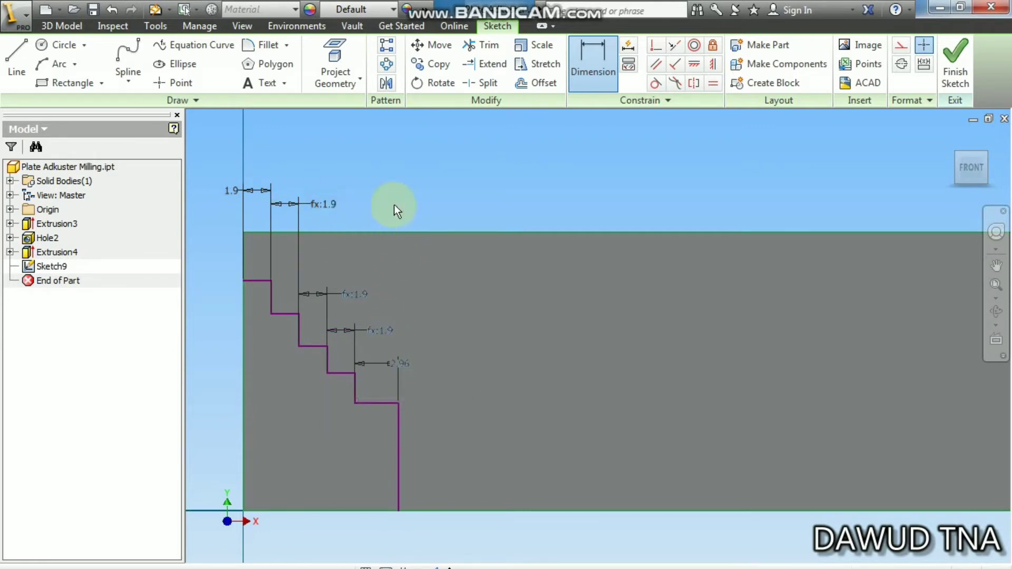
left_click(382, 365)
left_click(381, 329)
key("Return")
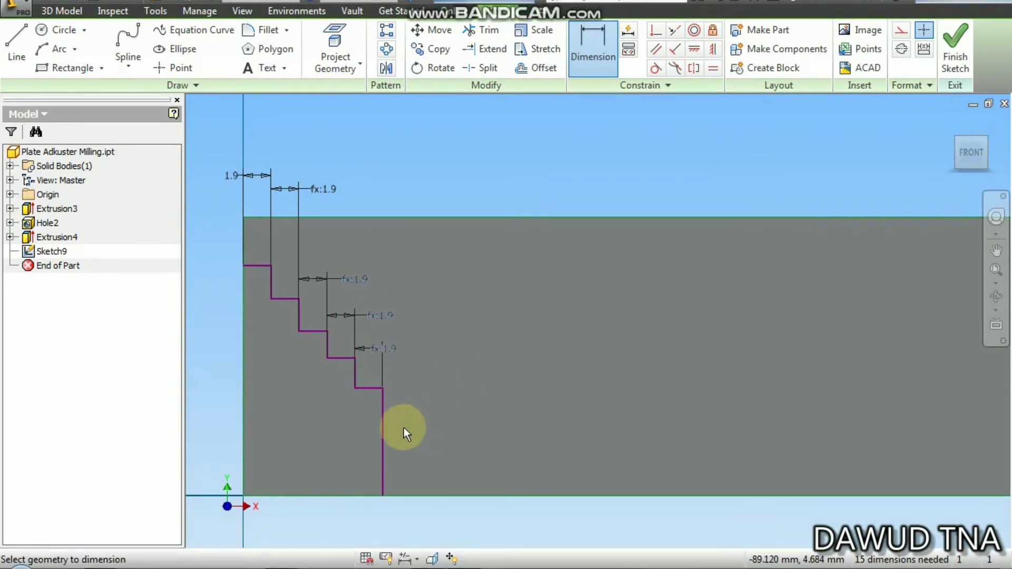
Check the riser height on the reference drawing and dimension the vertical segment between the staircase's fourth and fifth treads to 3 mm.
left_click(17, 50)
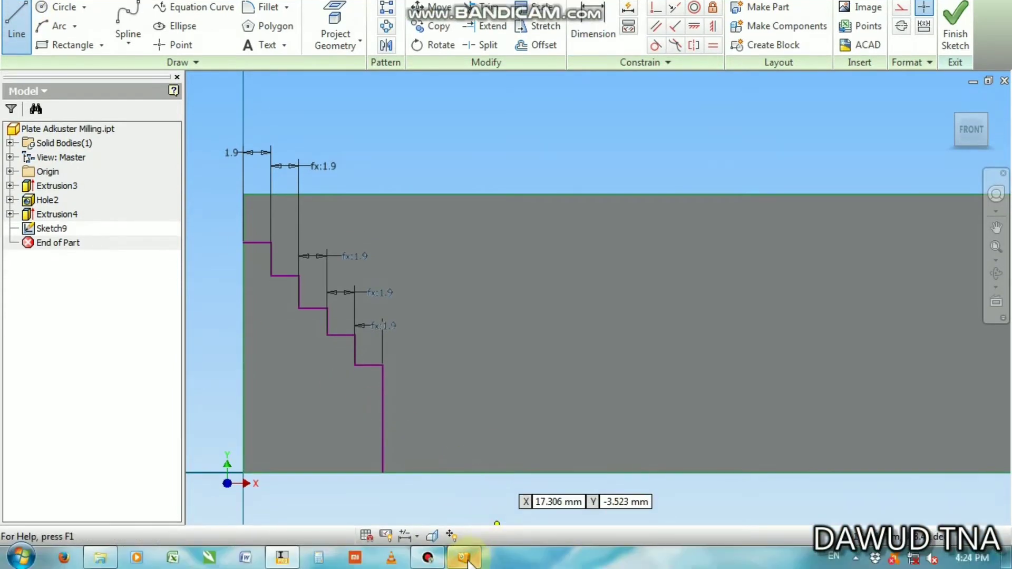
left_click(463, 557)
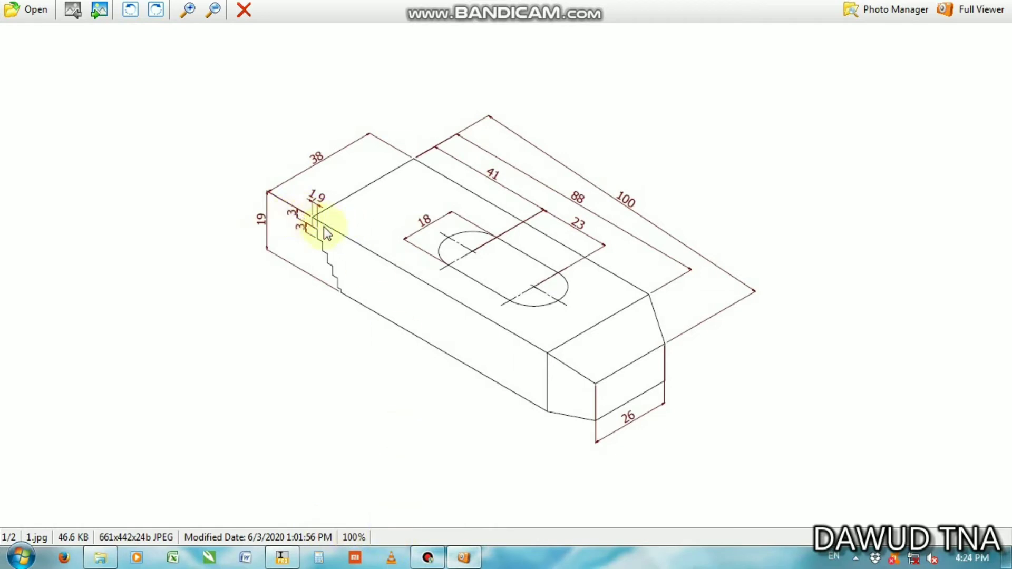
left_click(283, 558)
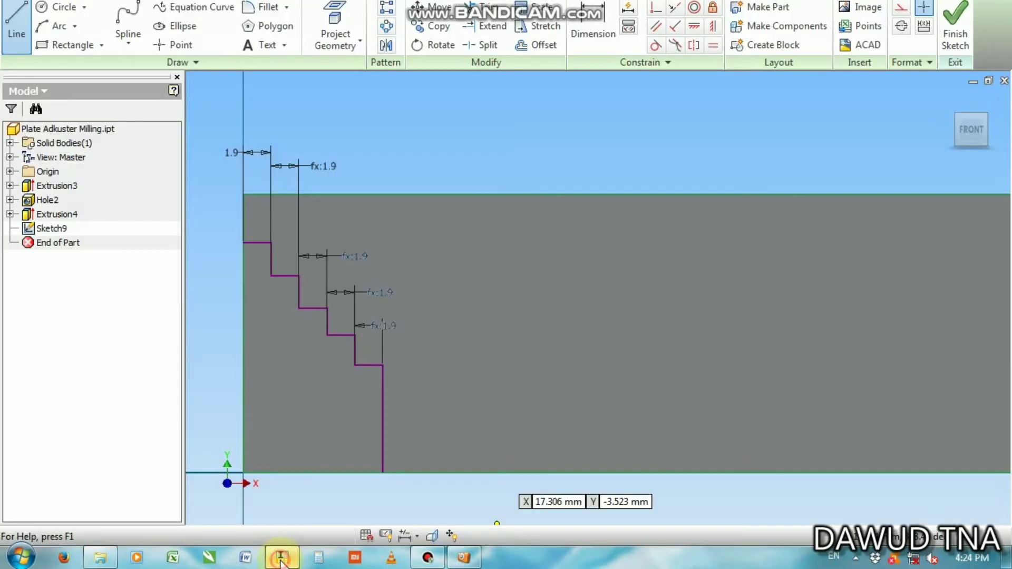
left_click(590, 70)
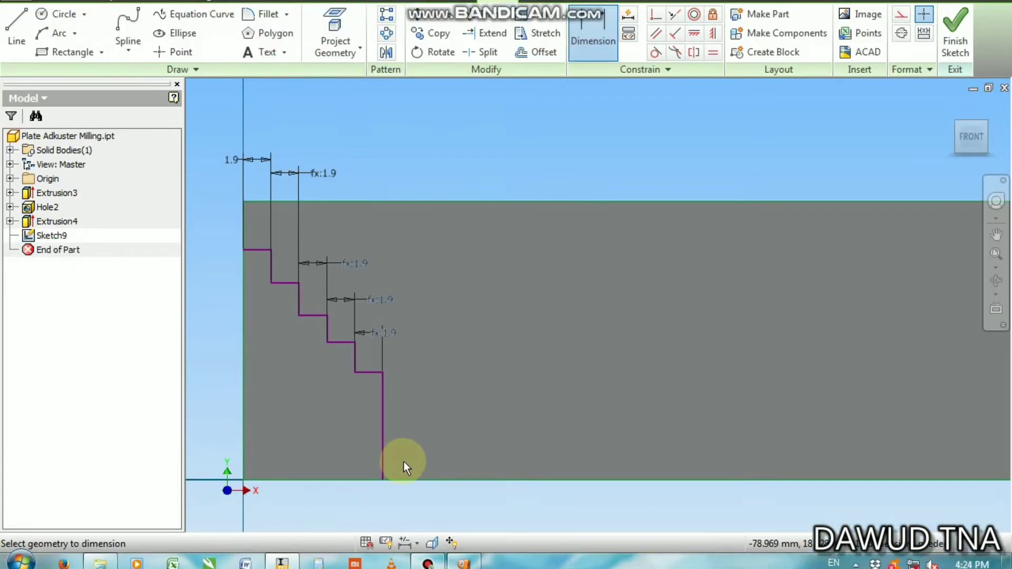
left_click(354, 348)
left_click(222, 361)
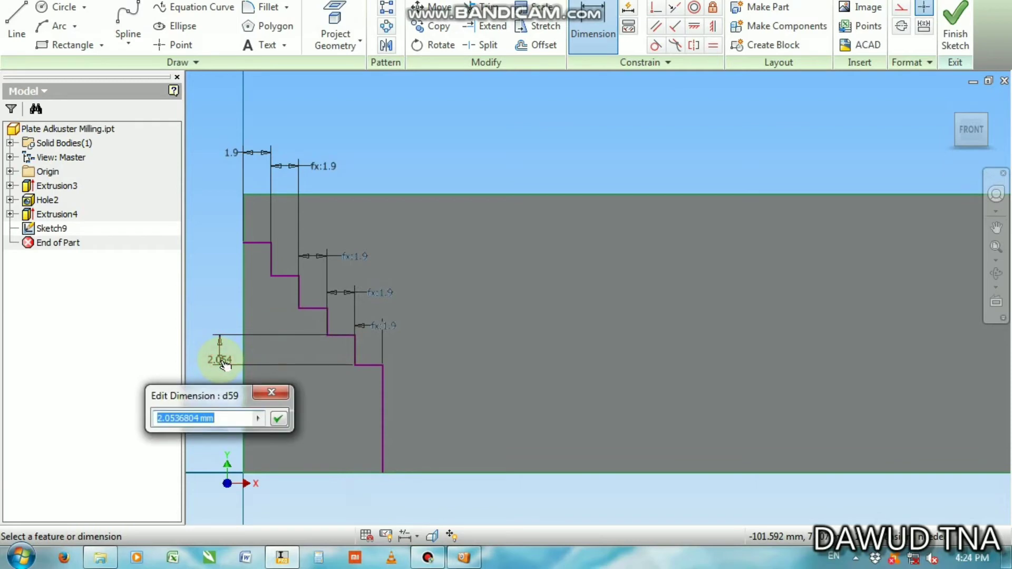
type("3")
key("Return")
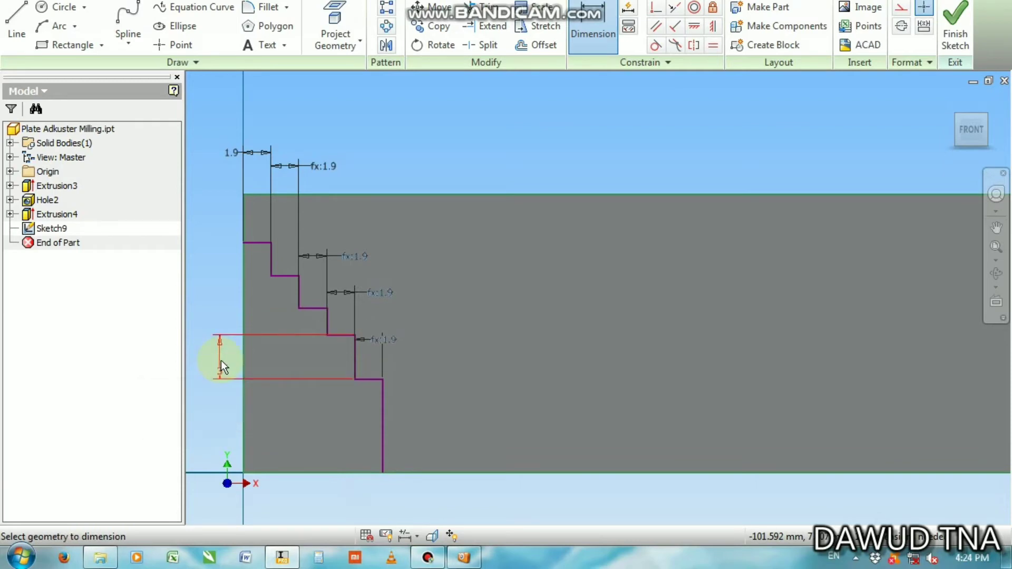
Dimension the staircase's third and second risers from the top, linking each height to the 3 mm dimension of the riser below.
left_click(330, 317)
left_click(217, 315)
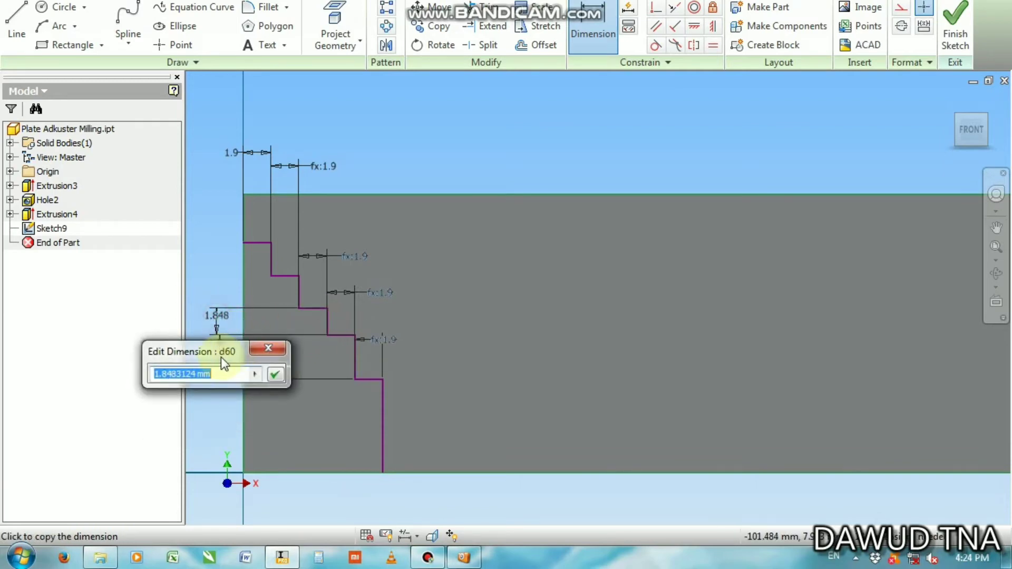
left_click(312, 380)
key("Return")
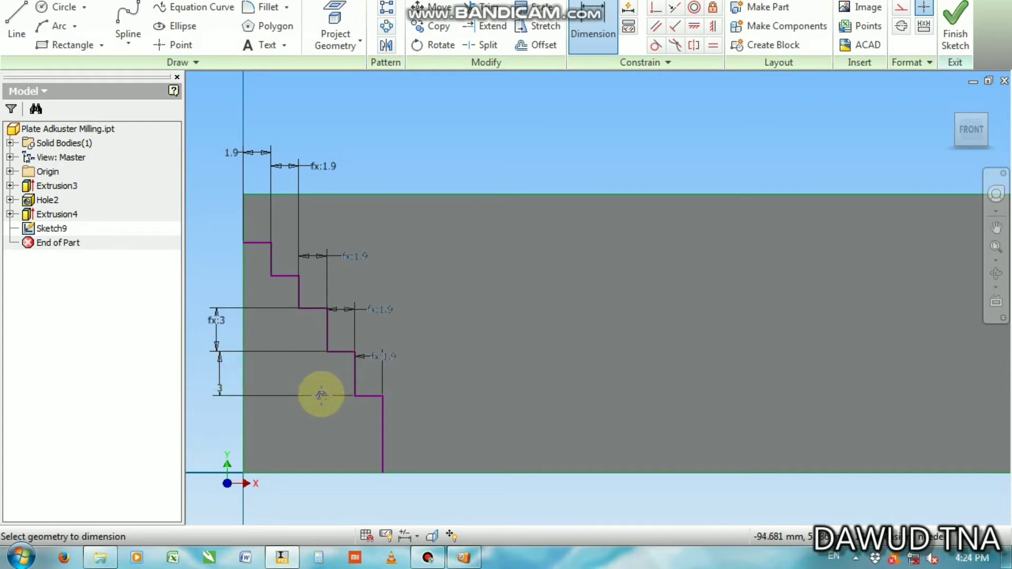
scroll(369, 400, "down", 1)
left_click(422, 330)
left_click(306, 340)
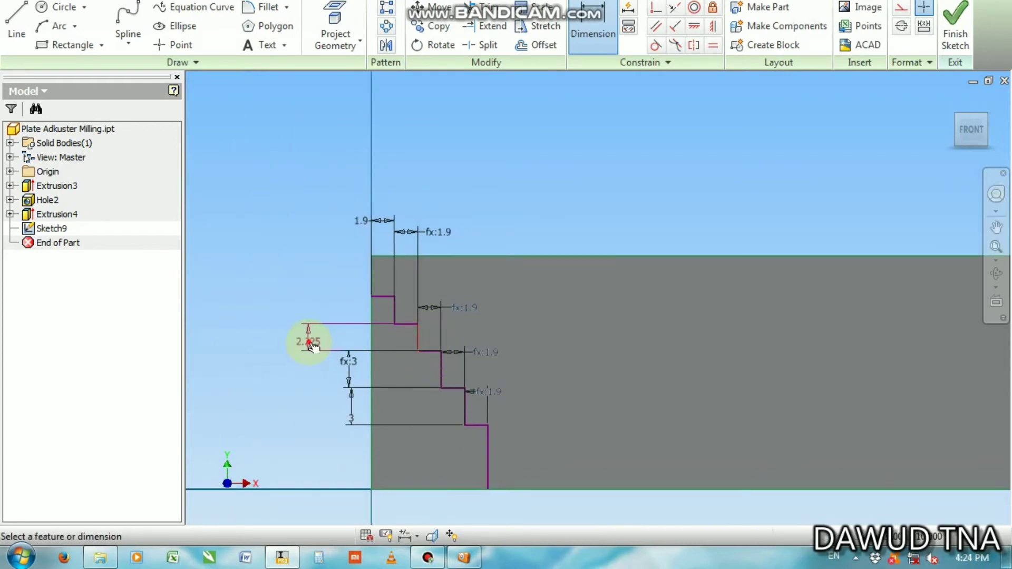
left_click(360, 362)
key("Return")
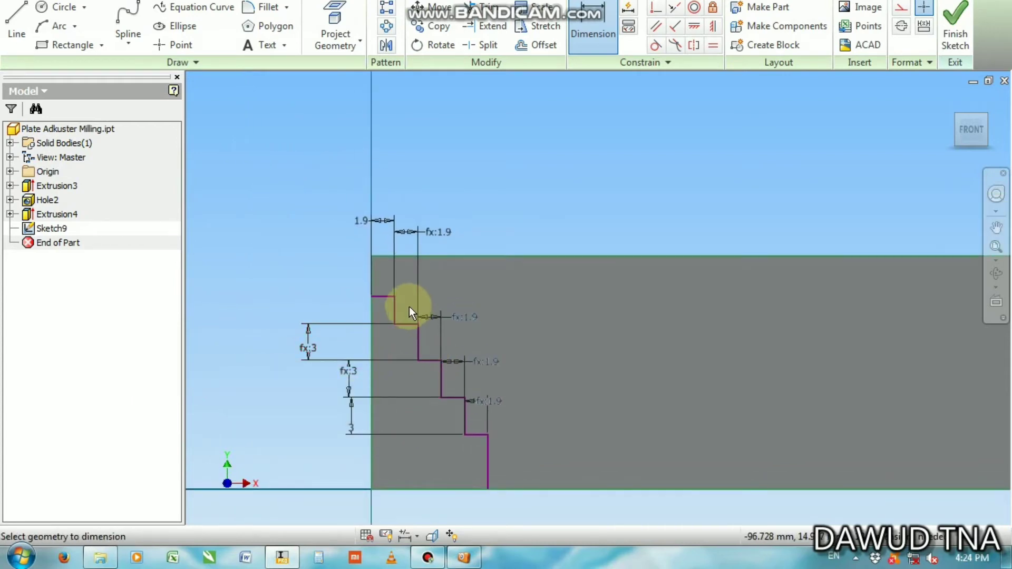
Dimension the height of the staircase's uppermost riser, linking it to the existing 3 mm riser dimension.
left_click(394, 309)
left_click(298, 305)
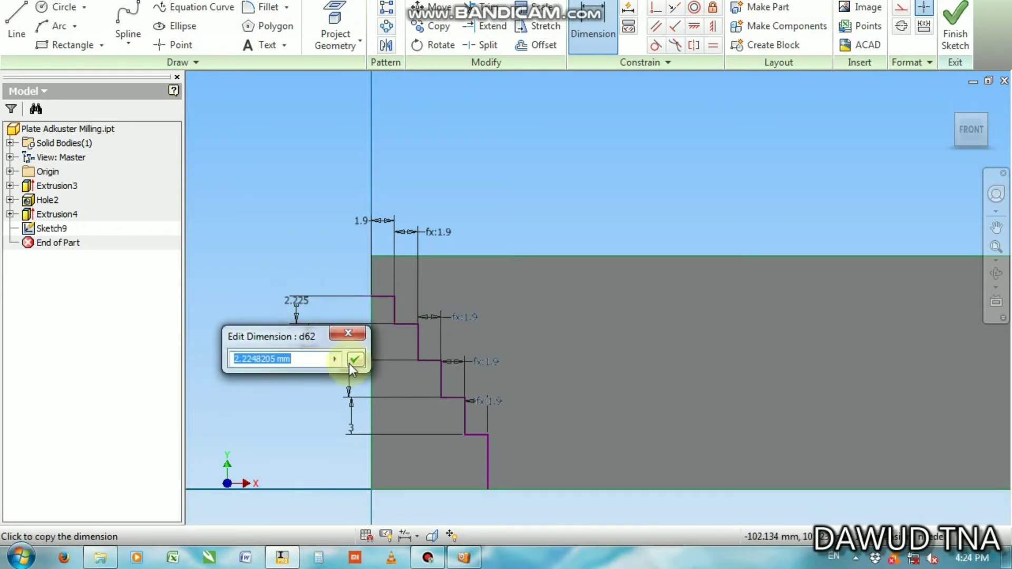
left_click(355, 419)
key("Return")
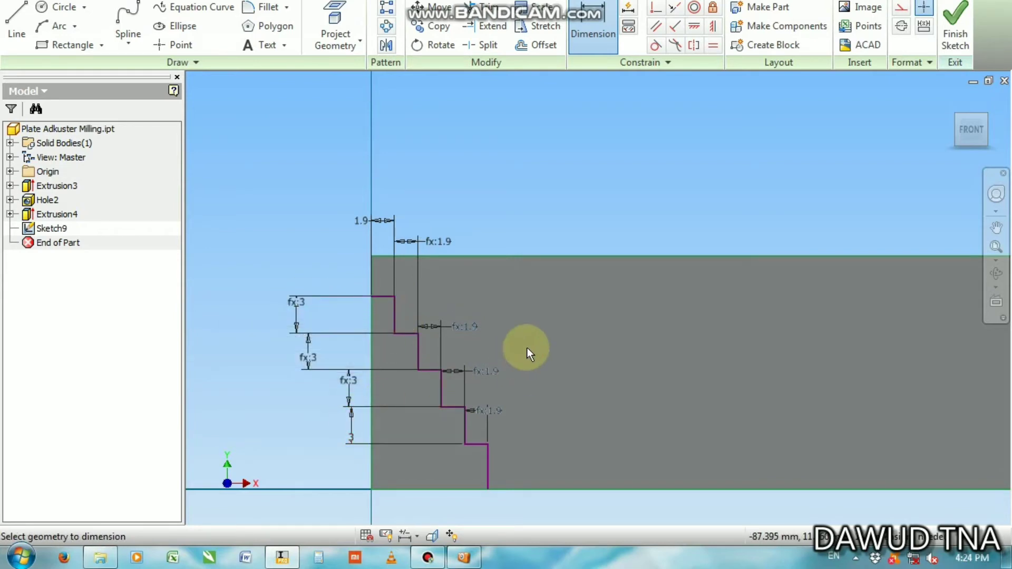
Draw a sixth step starting on the last vertical segment, about 2.5 mm across and about 2.3 mm down to the block's bottom edge.
middle_click_drag(527, 347, 431, 296)
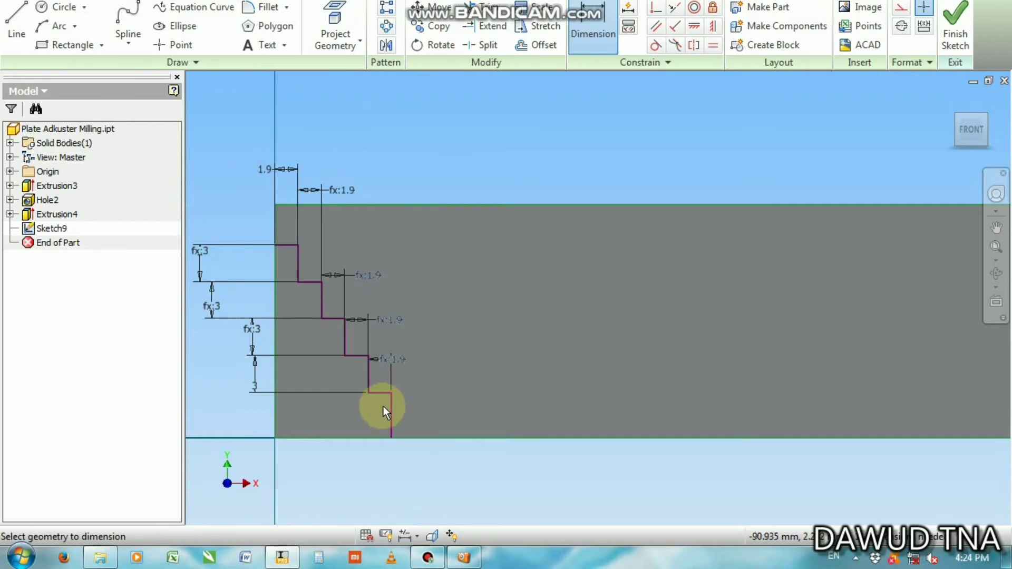
key("l")
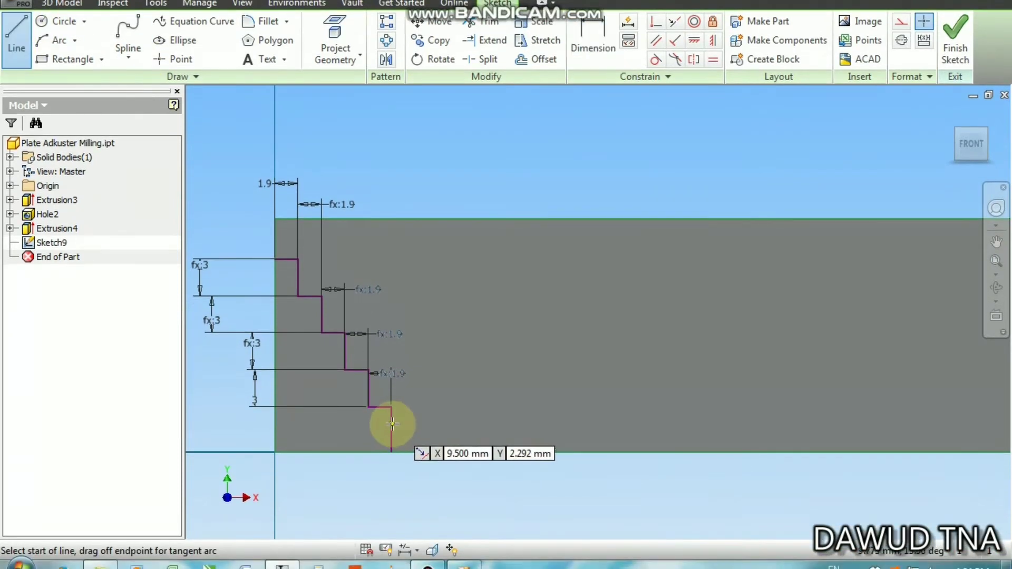
left_click(391, 424)
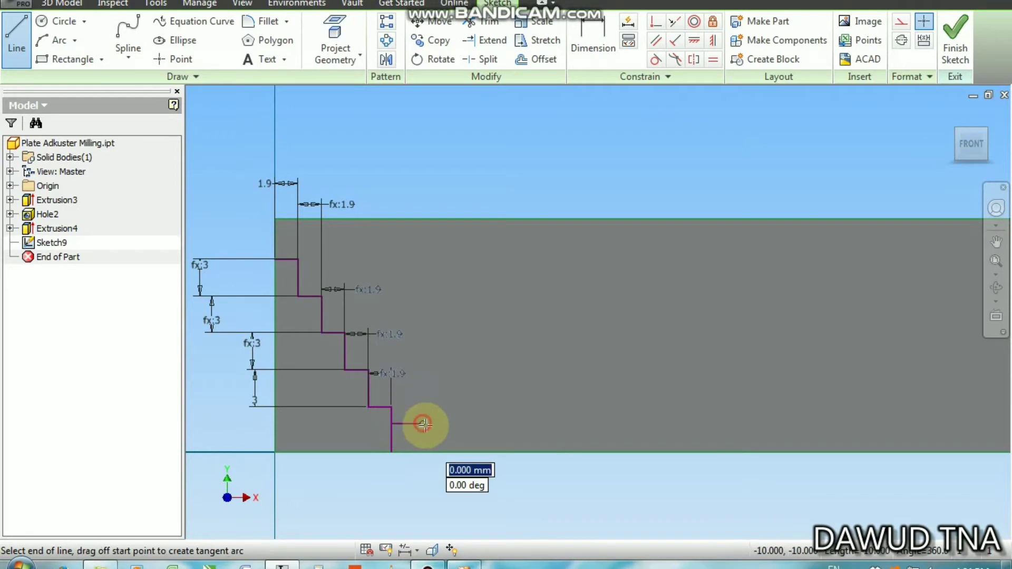
left_click(423, 424)
double_click(422, 452)
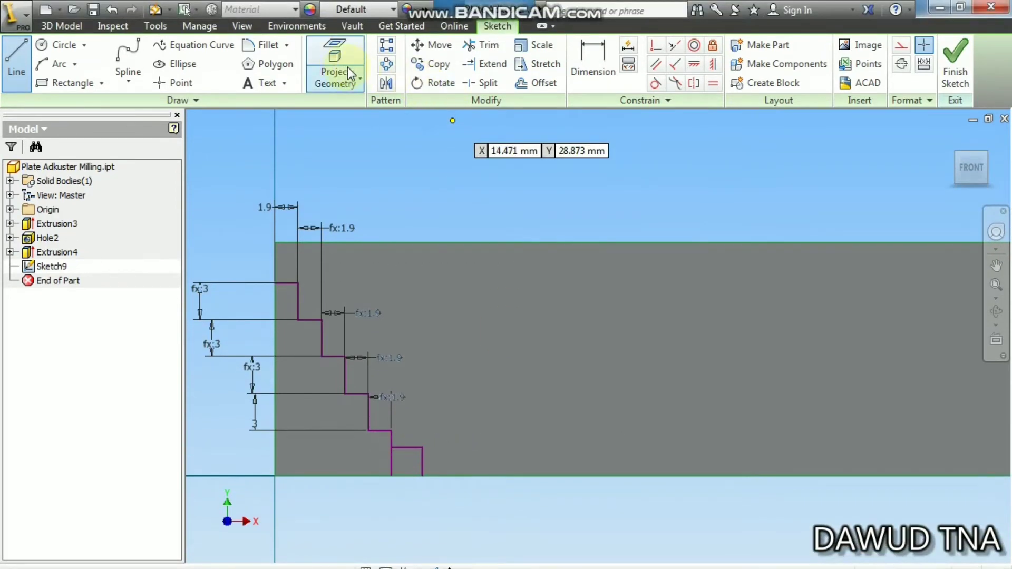
Dimension the width of the sixth step's horizontal segment, linking it to the fifth step's 1.9 mm width.
left_click(585, 79)
left_click(410, 427)
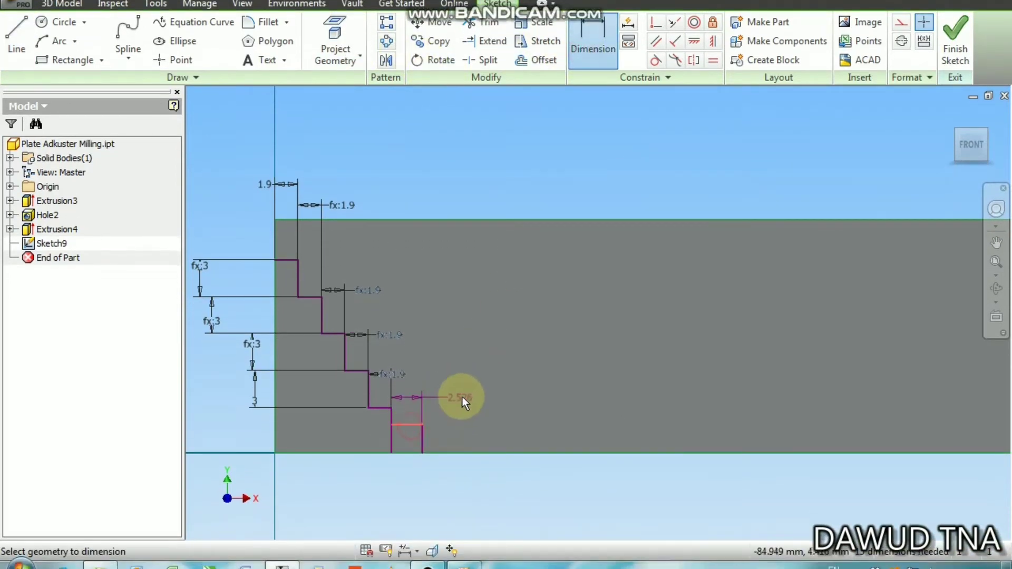
left_click(462, 396)
left_click(399, 375)
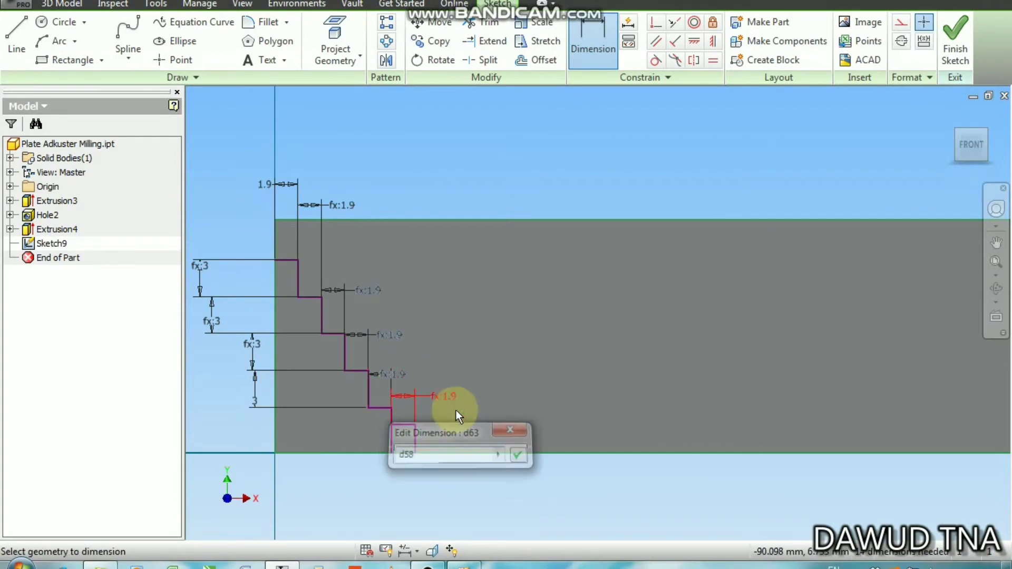
key("Return")
Dimension the height between the fifth and sixth horizontal segments, linking it to the 3 mm riser dimension.
left_click(416, 434)
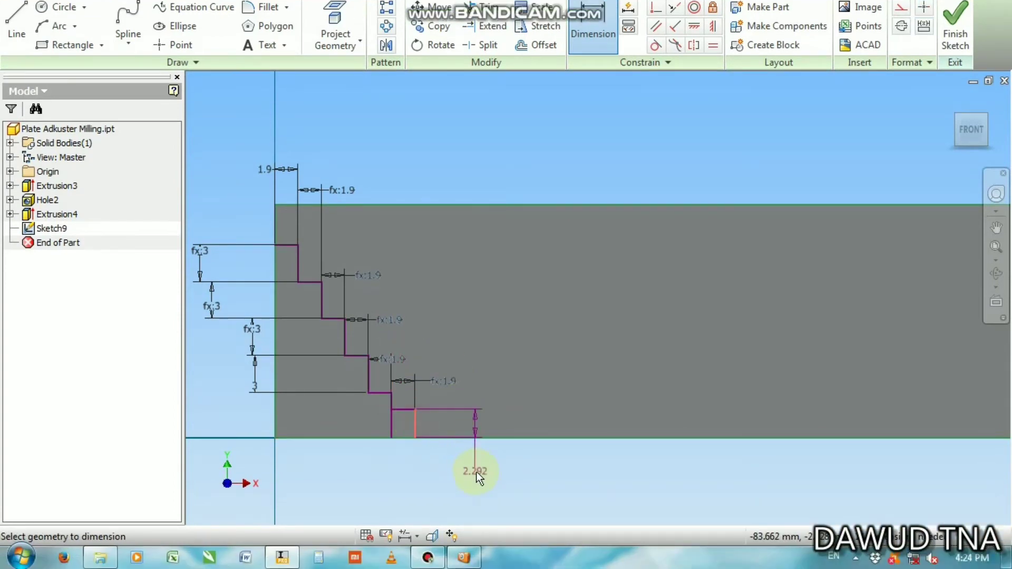
key("Escape")
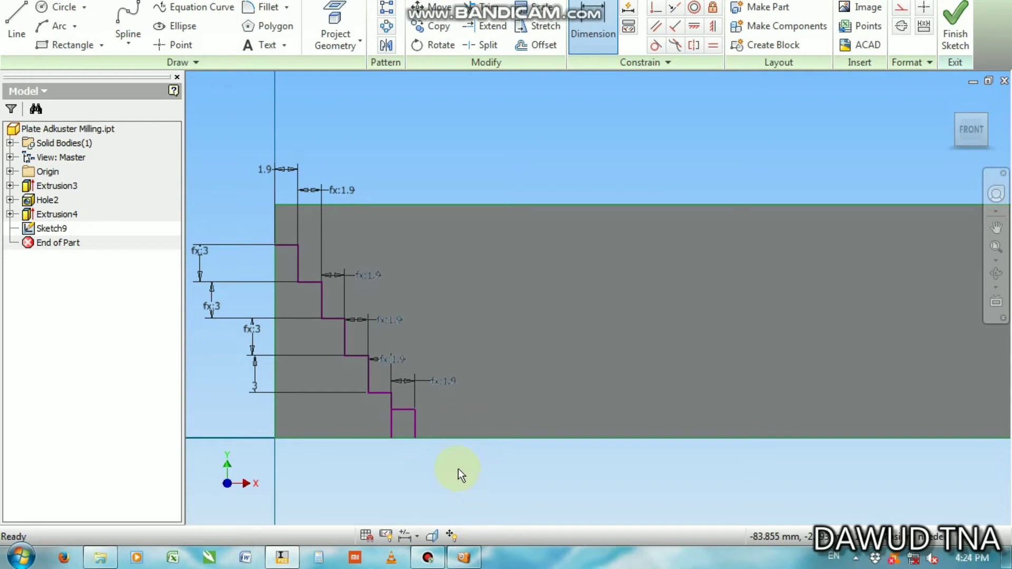
scroll(403, 398, "down", 5)
left_click(367, 365)
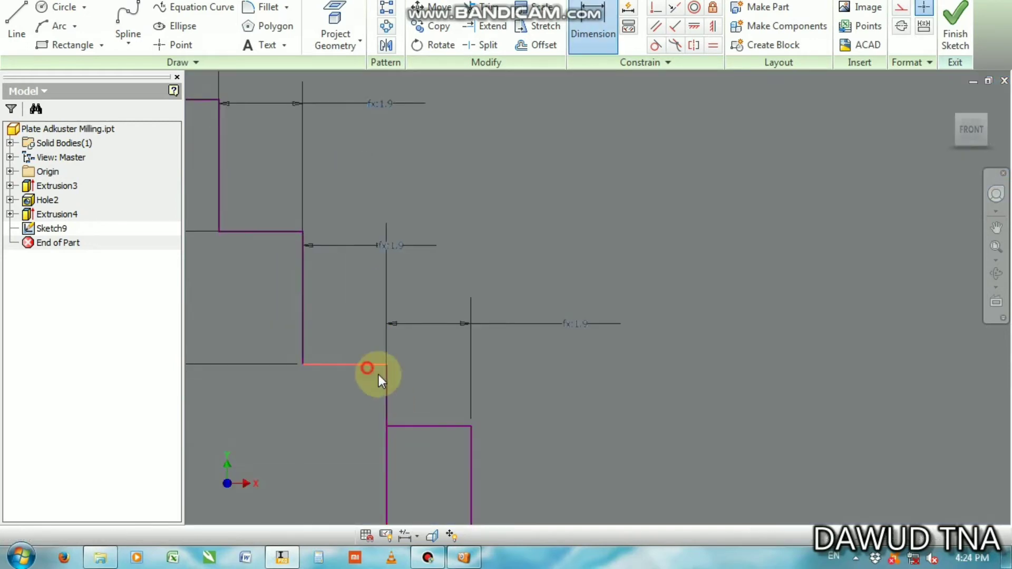
left_click(406, 426)
scroll(435, 384, "up", 3)
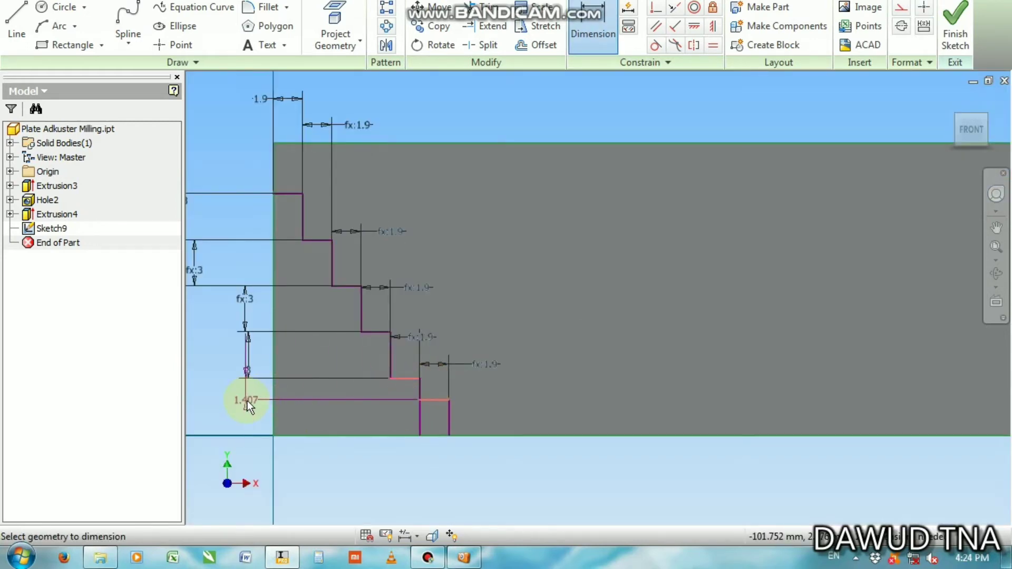
left_click(227, 412)
left_click(251, 367)
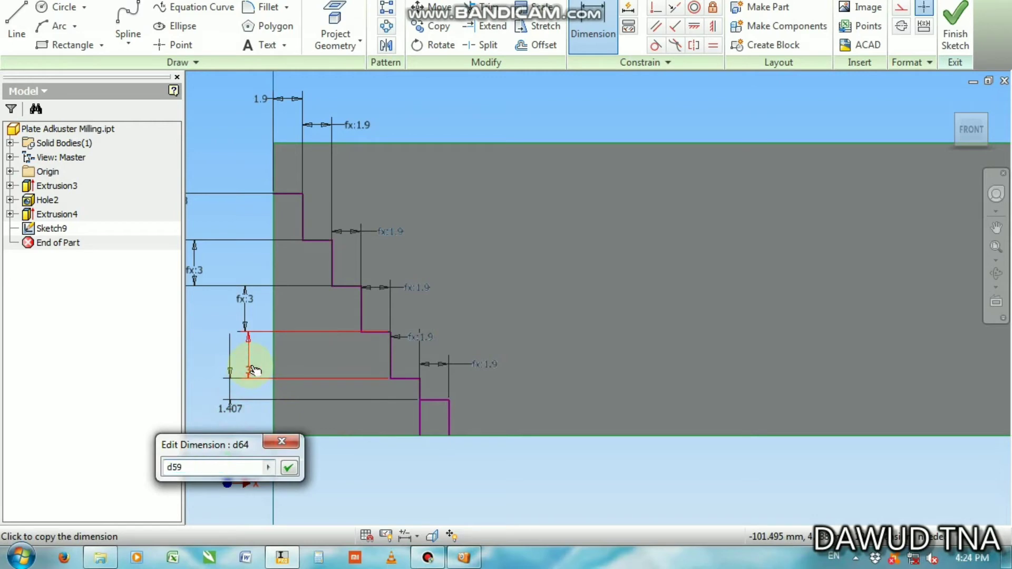
key("Return")
scroll(444, 443, "up", 2)
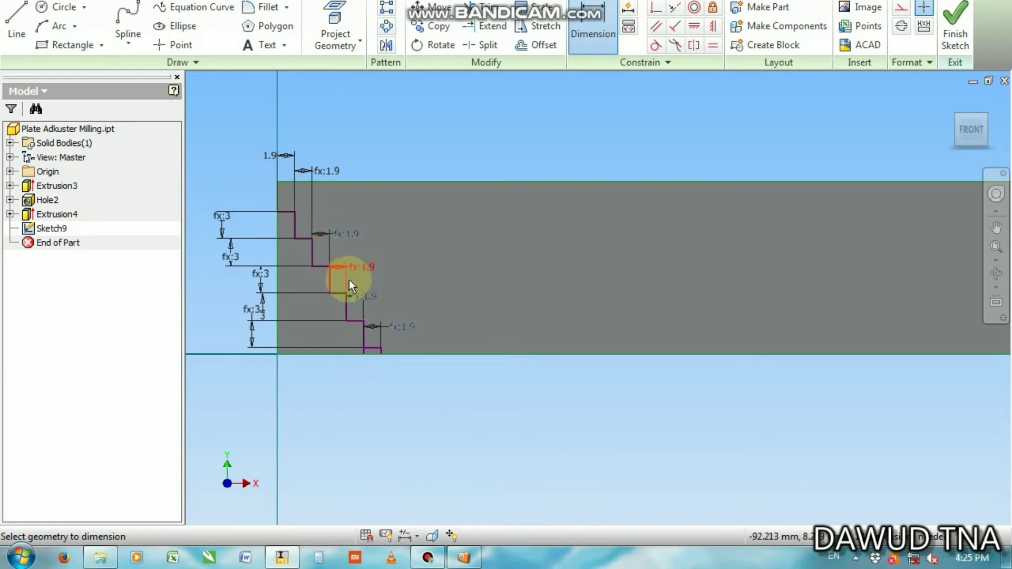
Compare the staircase with the reference drawing and trim the leftover vertical segment between the sixth tread's inner end and the bottom edge.
left_click(464, 558)
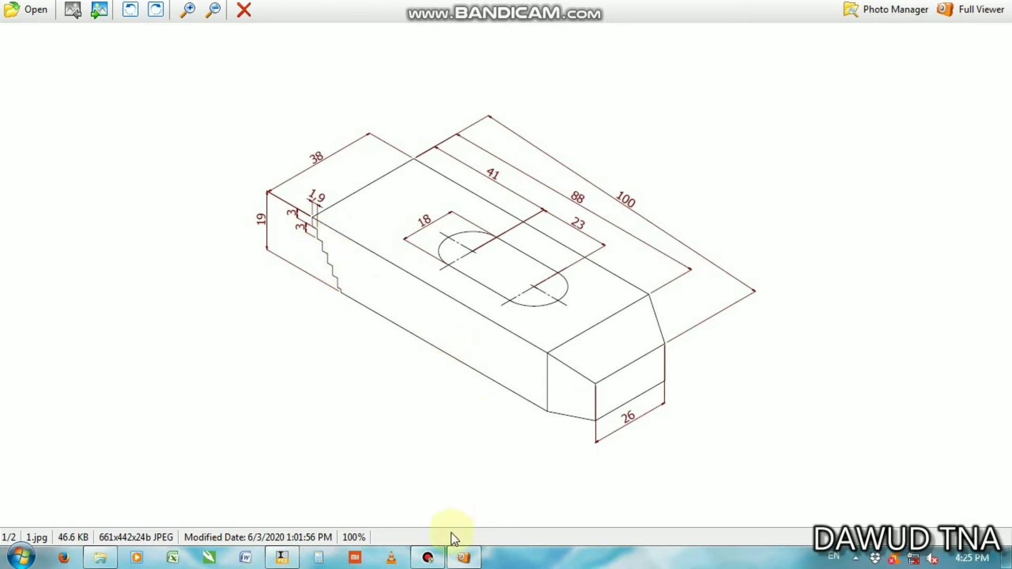
left_click(279, 559)
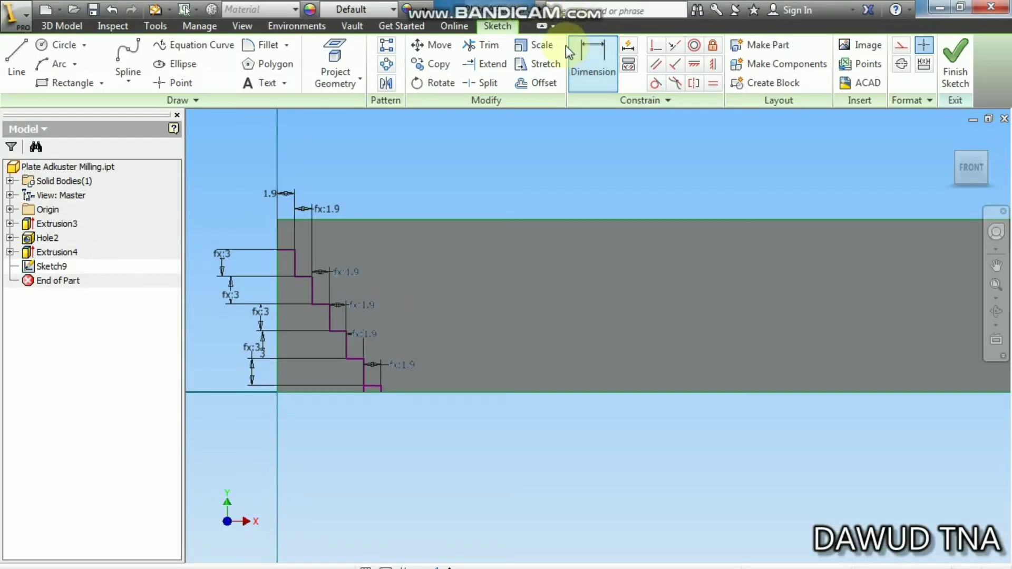
left_click(484, 46)
scroll(360, 391, "down", 5)
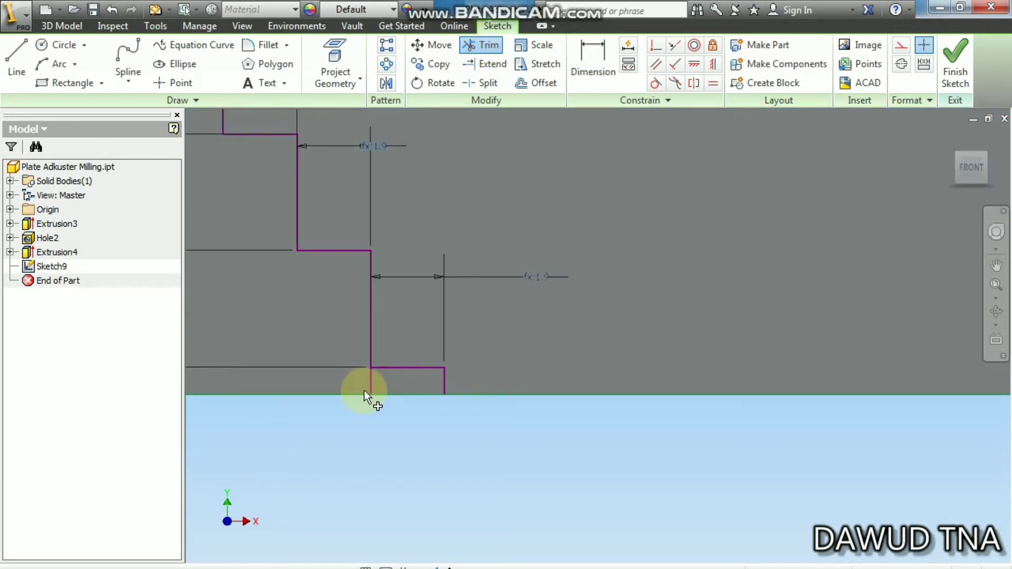
scroll(393, 375, "up", 4)
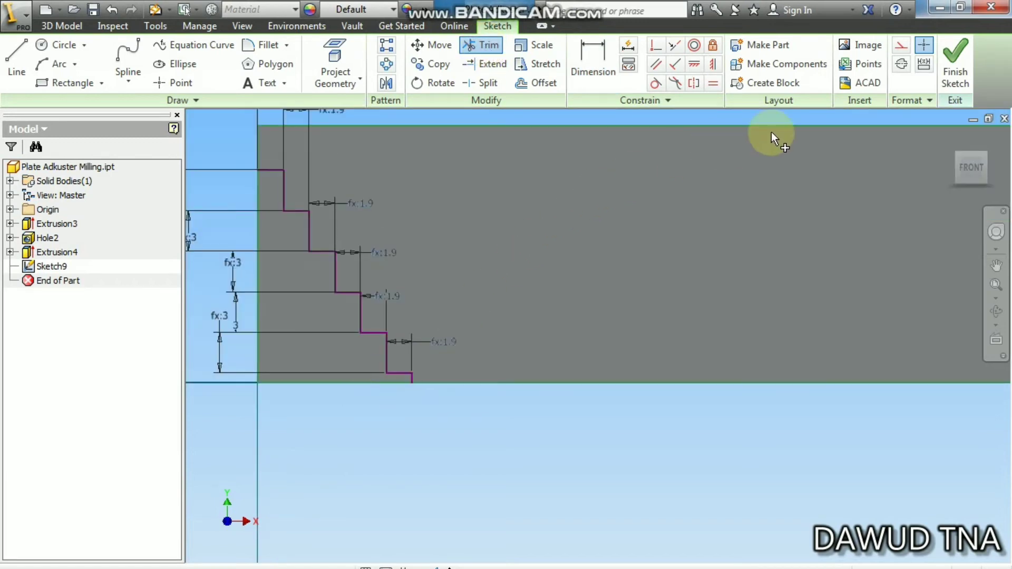
Finish the sketch and extrude the region beneath the staircase line as a cut with the All extent through the block.
left_click(965, 49)
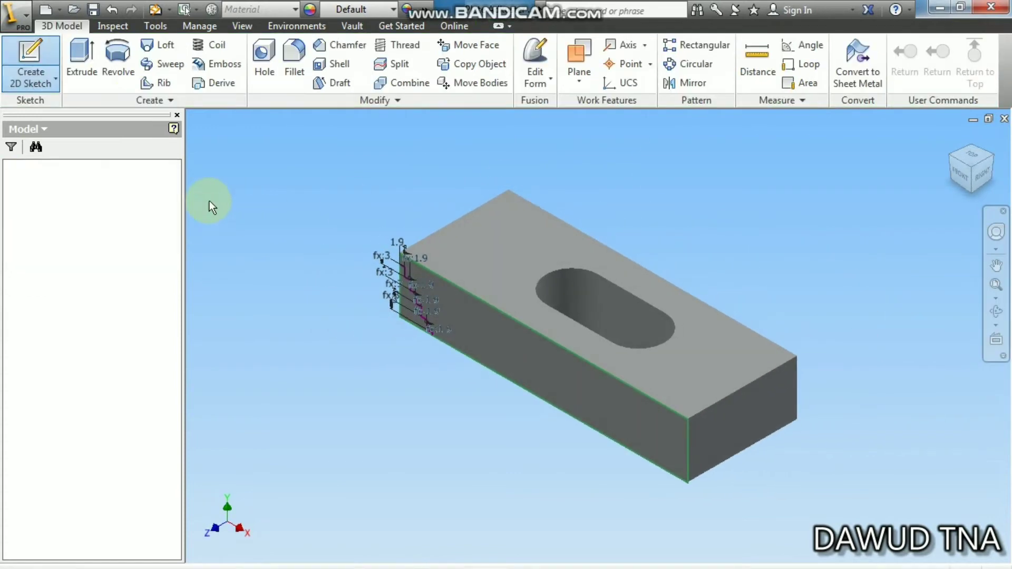
left_click(86, 65)
scroll(405, 312, "down", 5)
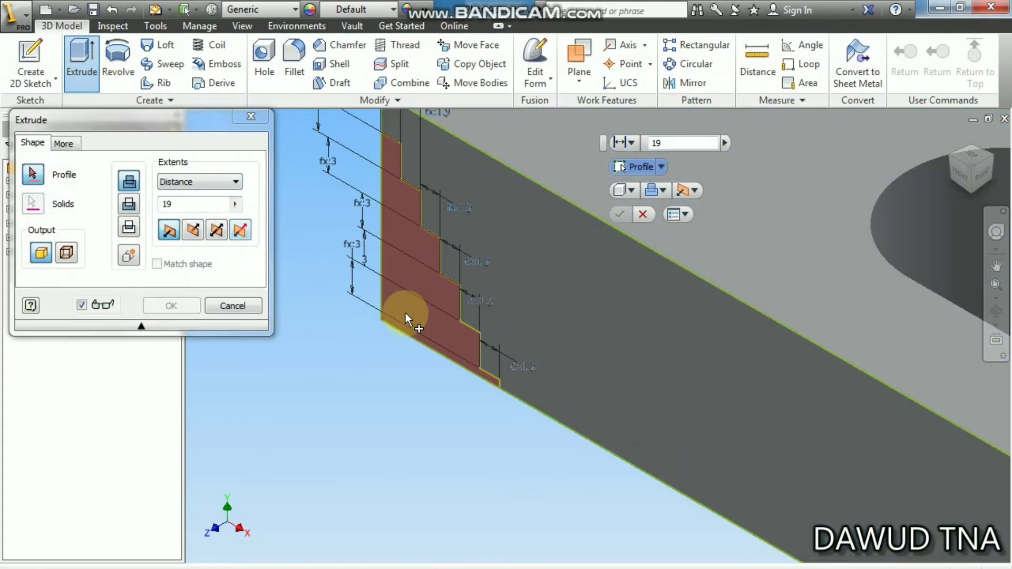
left_click(362, 233)
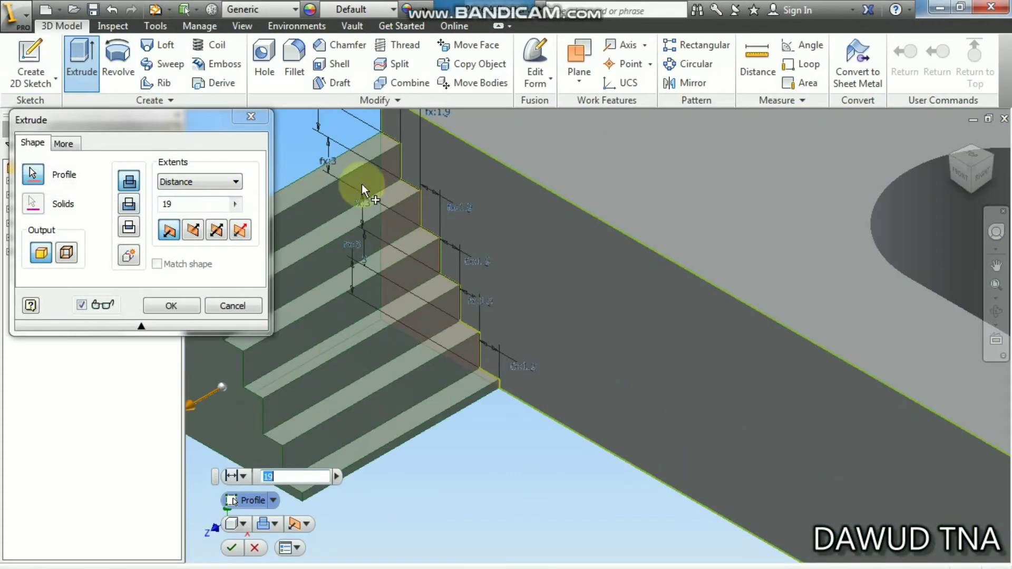
left_click(129, 204)
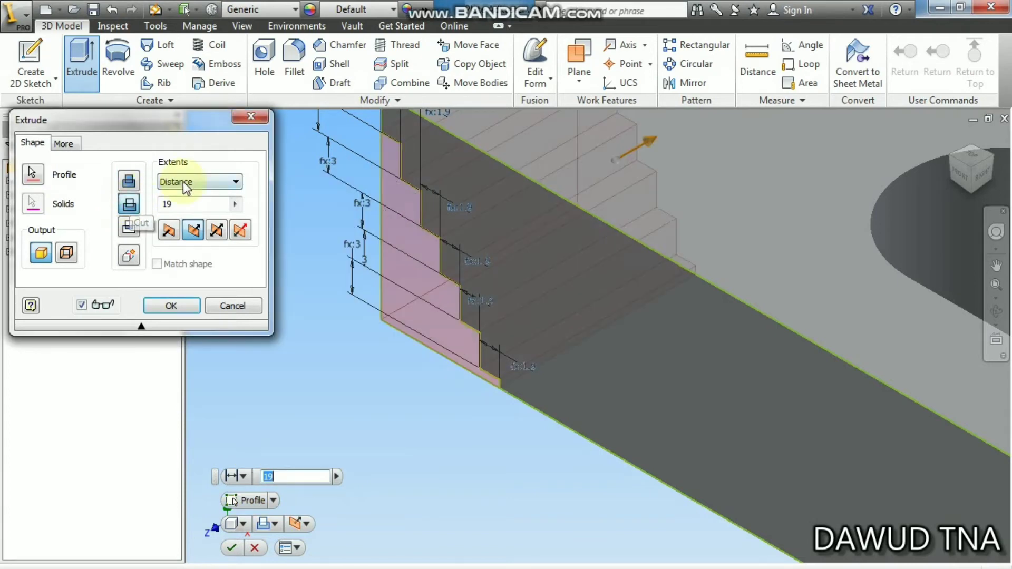
left_click(183, 182)
left_click(179, 236)
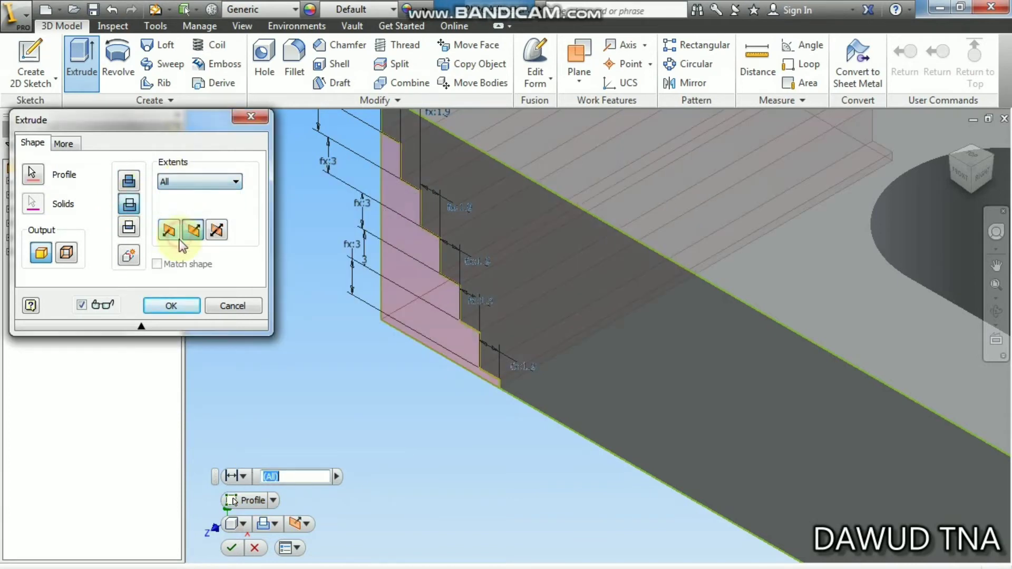
left_click(174, 307)
Check the tapered end in the reference drawing, and sketch on the front side face a diagonal corner line, about 12.8 mm across and 6.3 mm down.
scroll(453, 289, "down", 5)
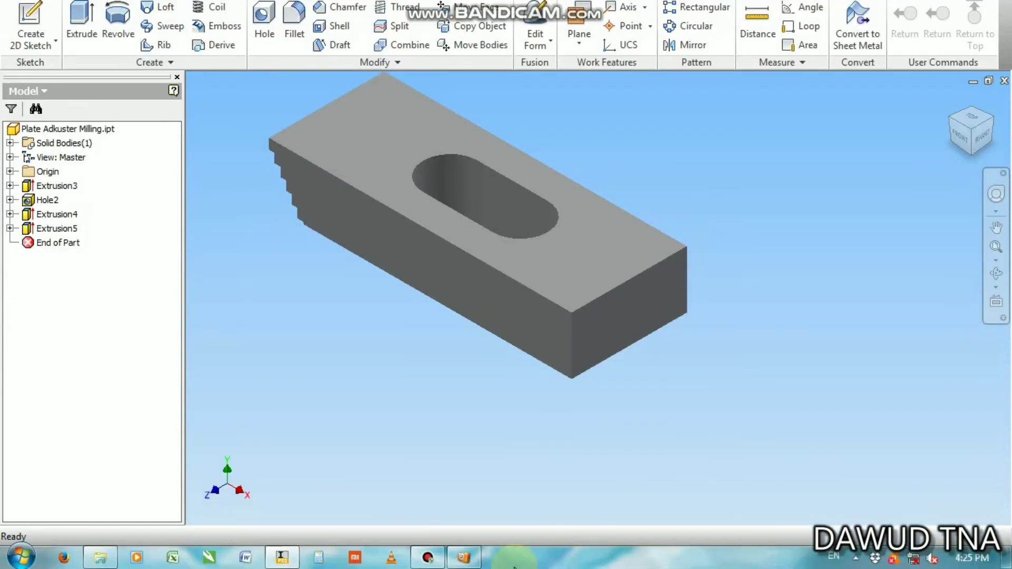
left_click(464, 557)
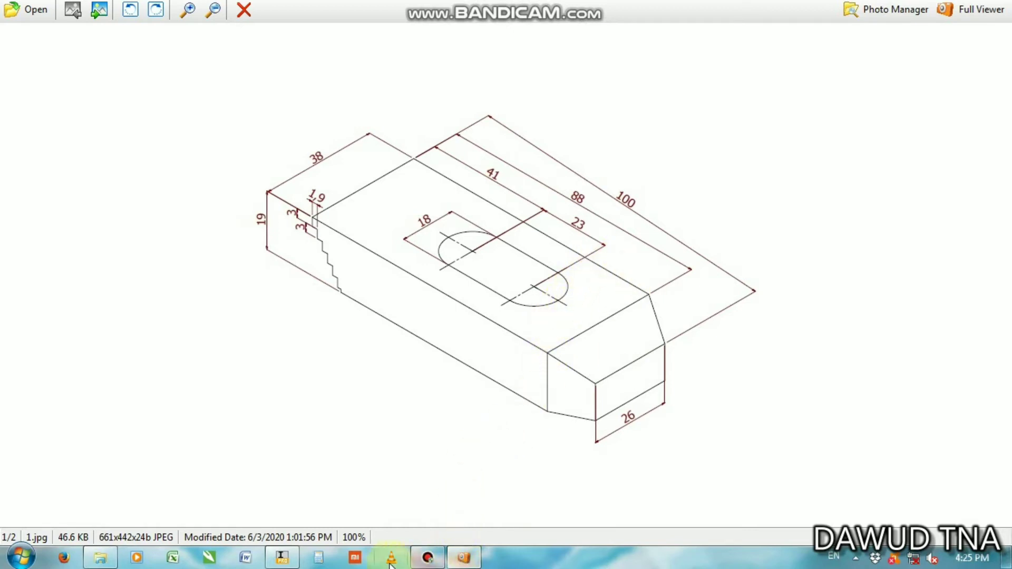
mouse_move(288, 562)
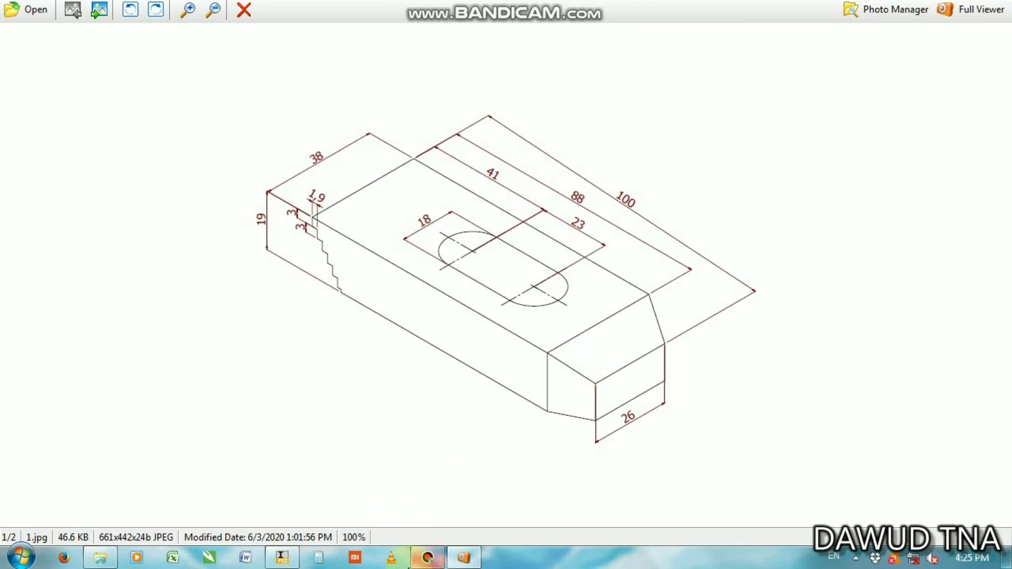
left_click(289, 560)
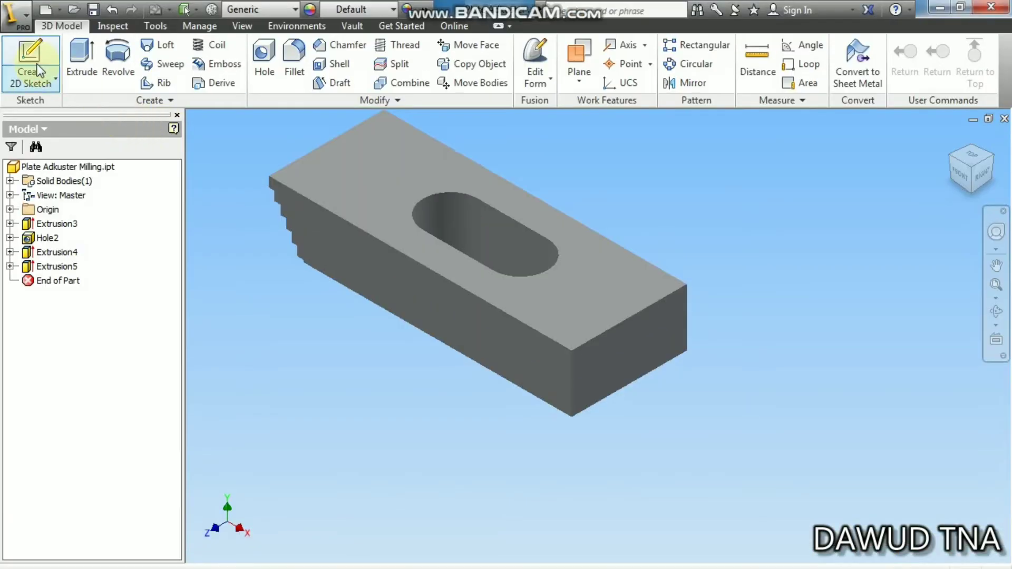
left_click(29, 63)
left_click(541, 381)
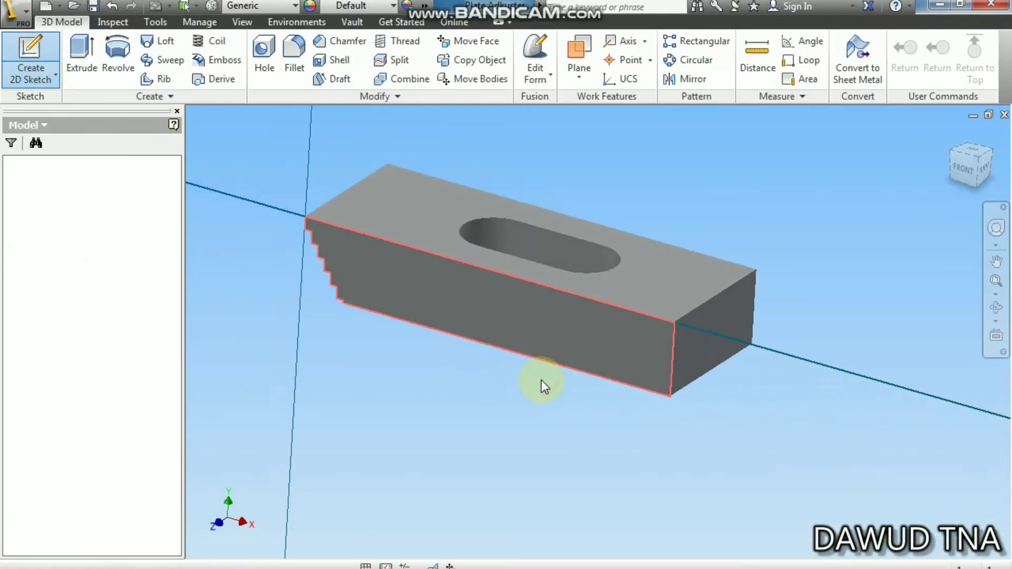
left_click(16, 64)
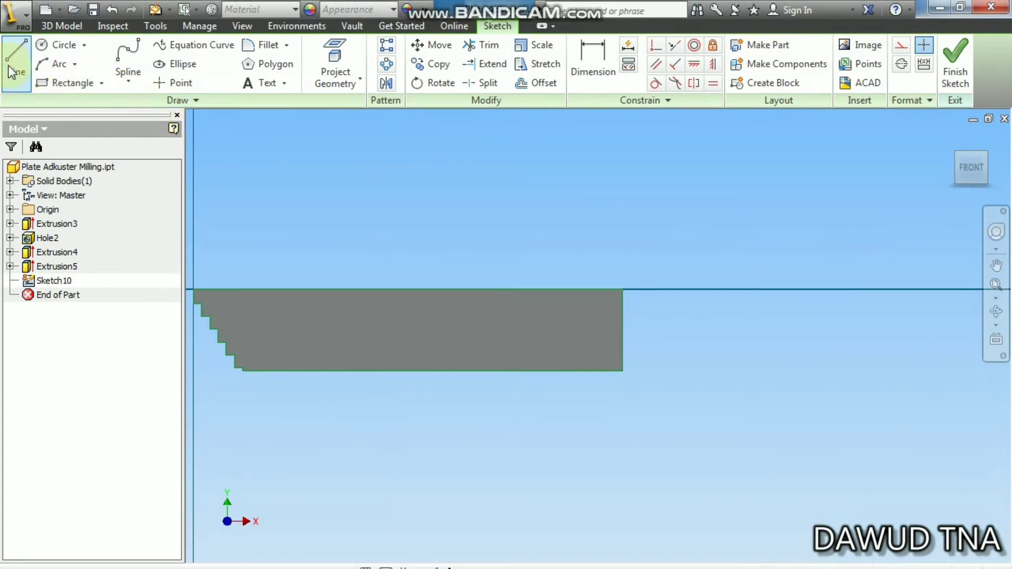
left_click(567, 289)
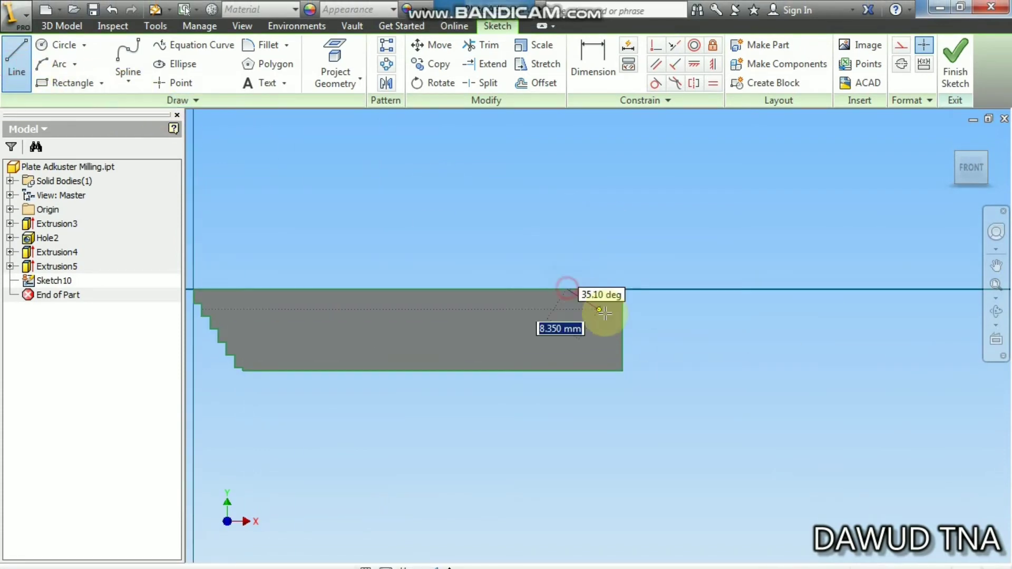
left_click(623, 316)
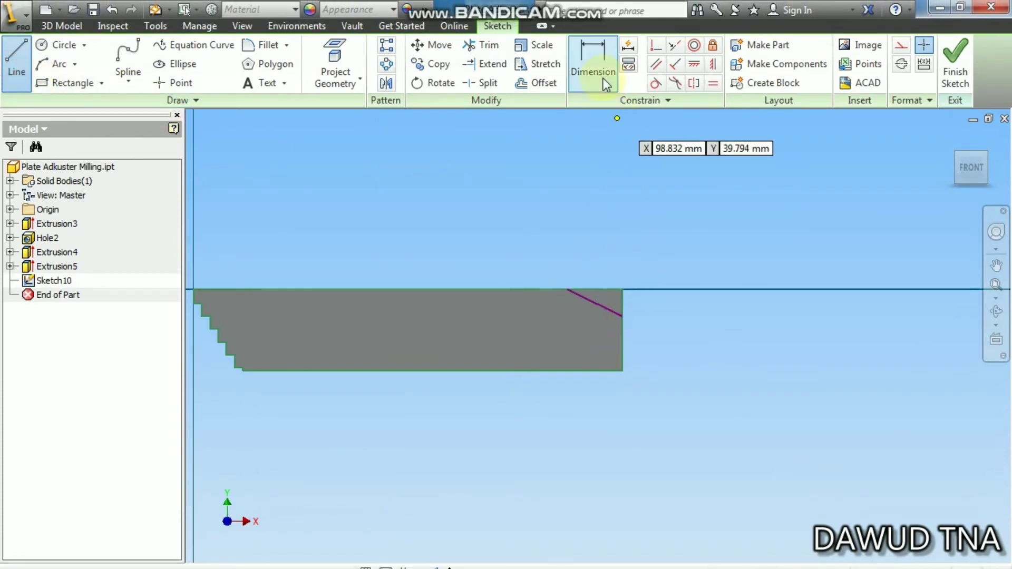
left_click(594, 59)
scroll(612, 290, "down", 3)
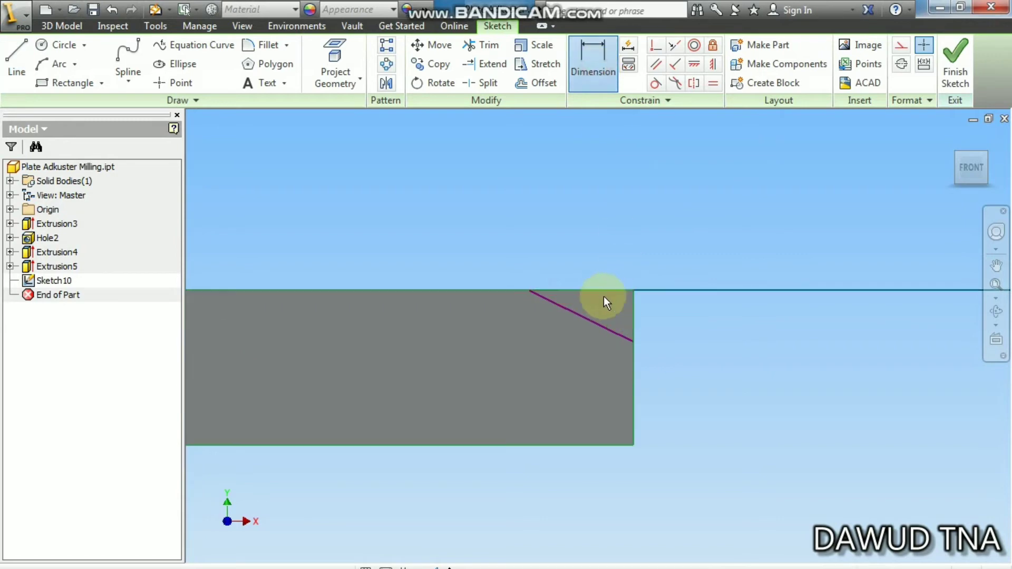
left_click(554, 301)
left_click(680, 314)
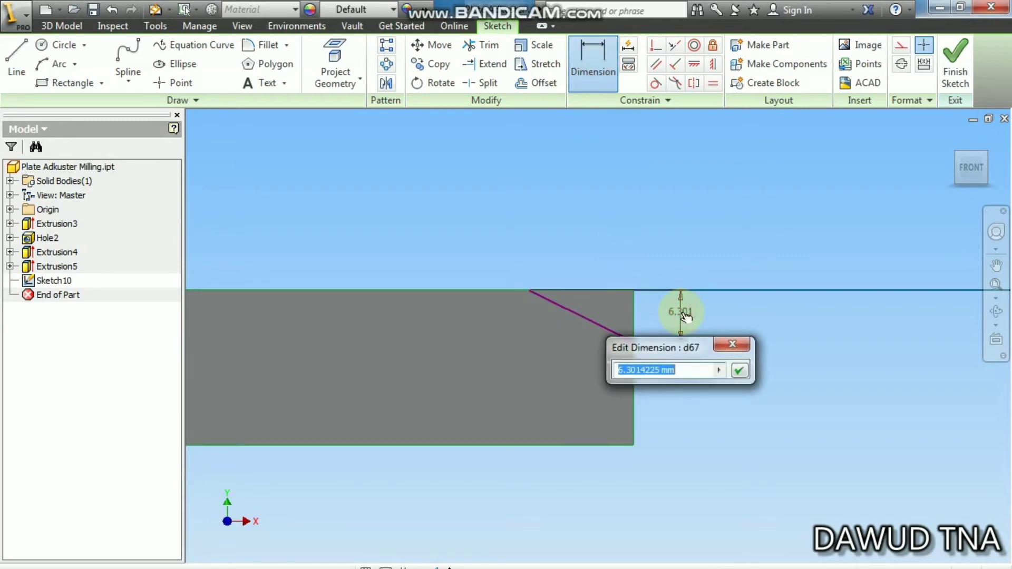
left_click(731, 344)
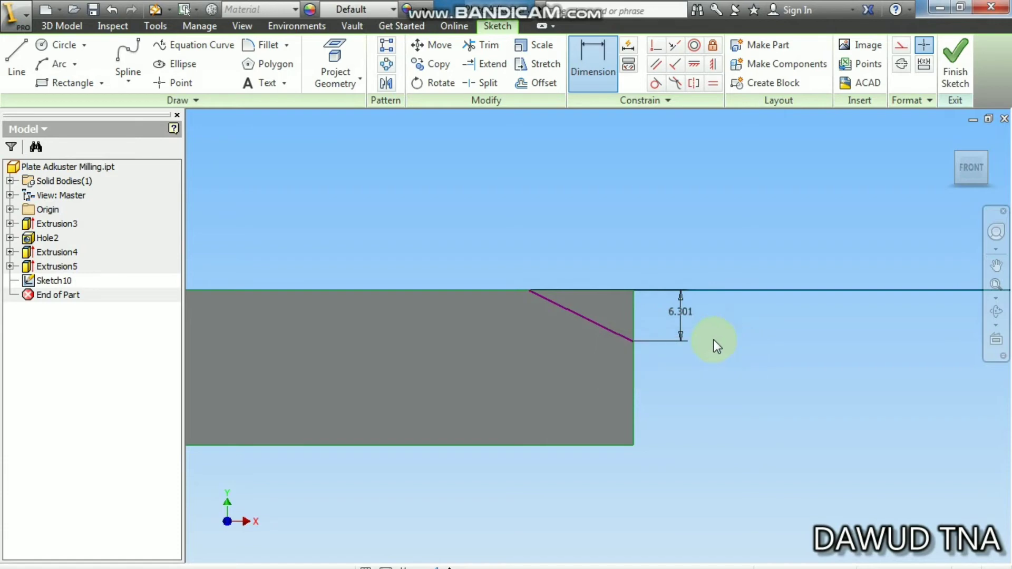
left_click(672, 308)
key("Delete")
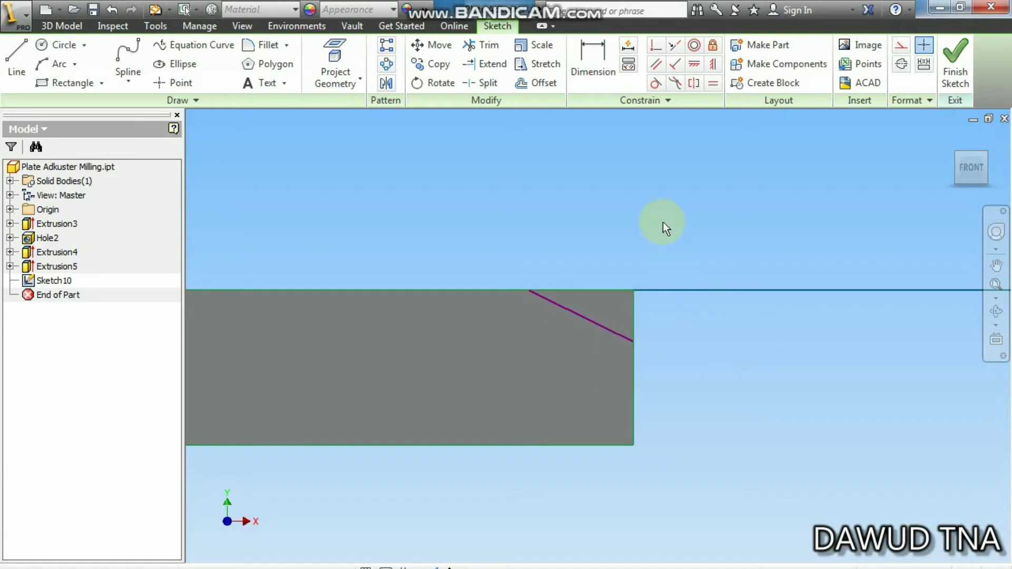
Dimension the height from the block's bottom edge to the lower end of the diagonal line as 10 mm.
left_click(586, 54)
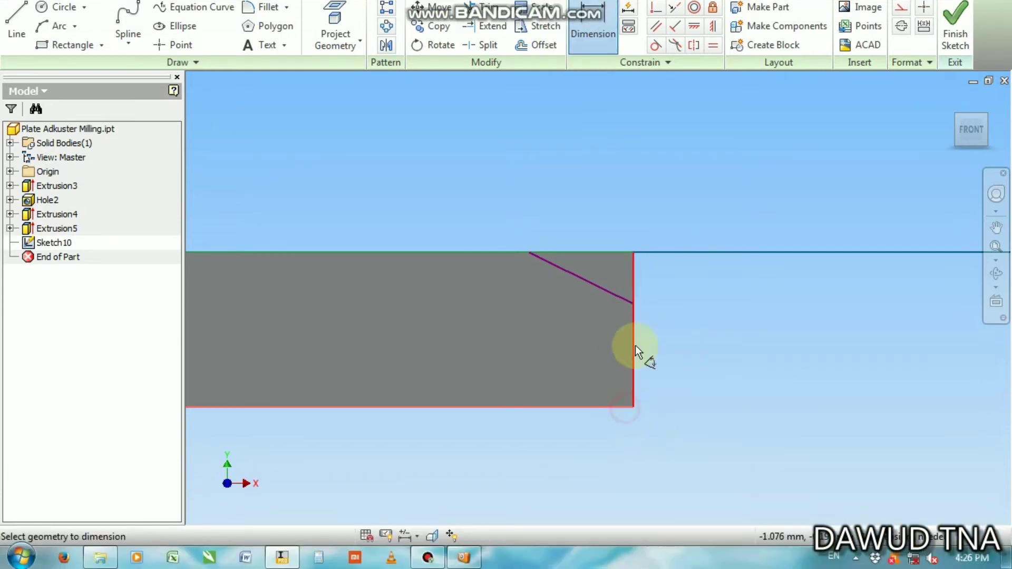
left_click(635, 302)
left_click(696, 356)
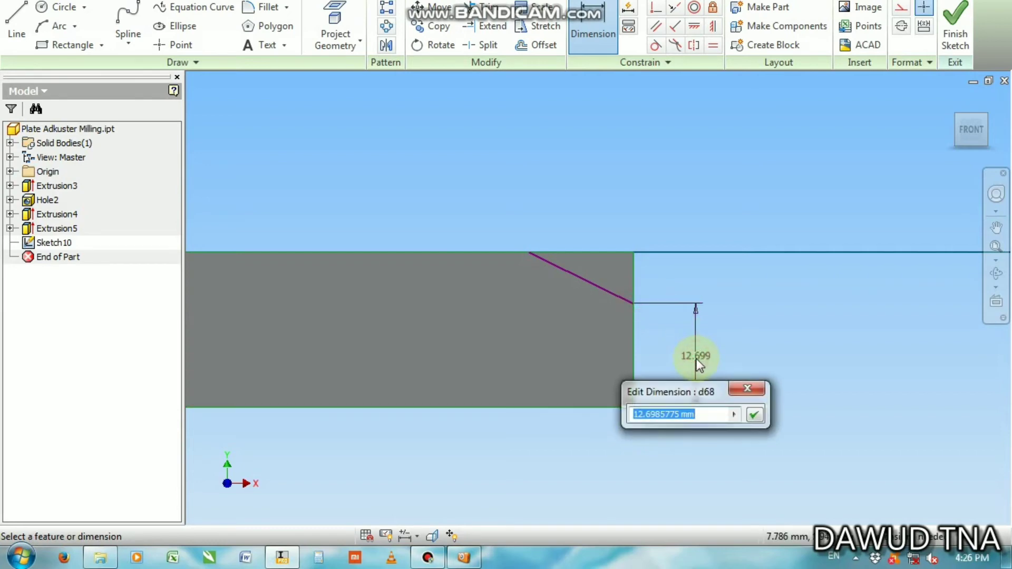
type("10")
key("Return")
Dimension the horizontal width of the diagonal line as 12 mm.
left_click(552, 267)
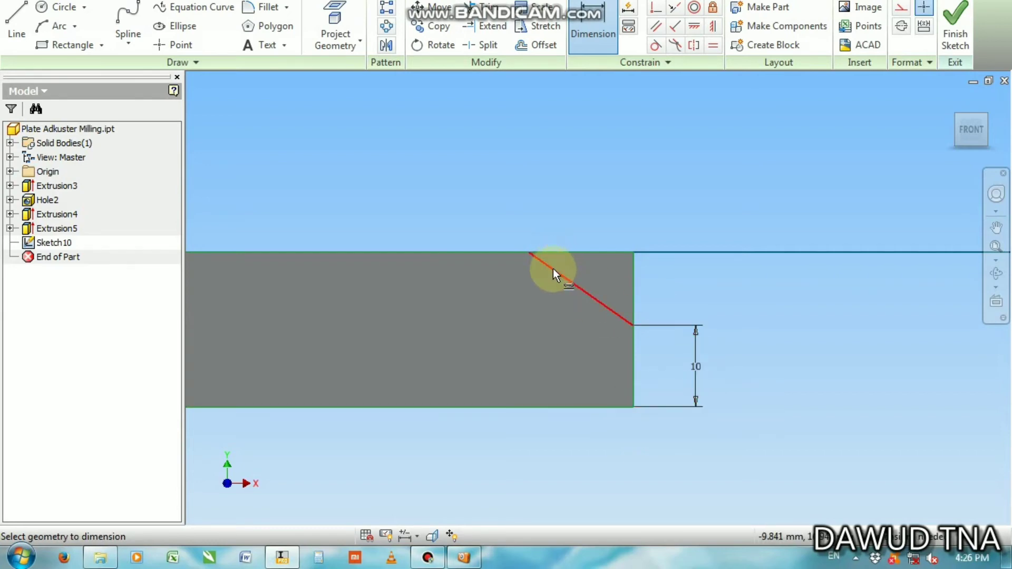
left_click(578, 212)
type("12")
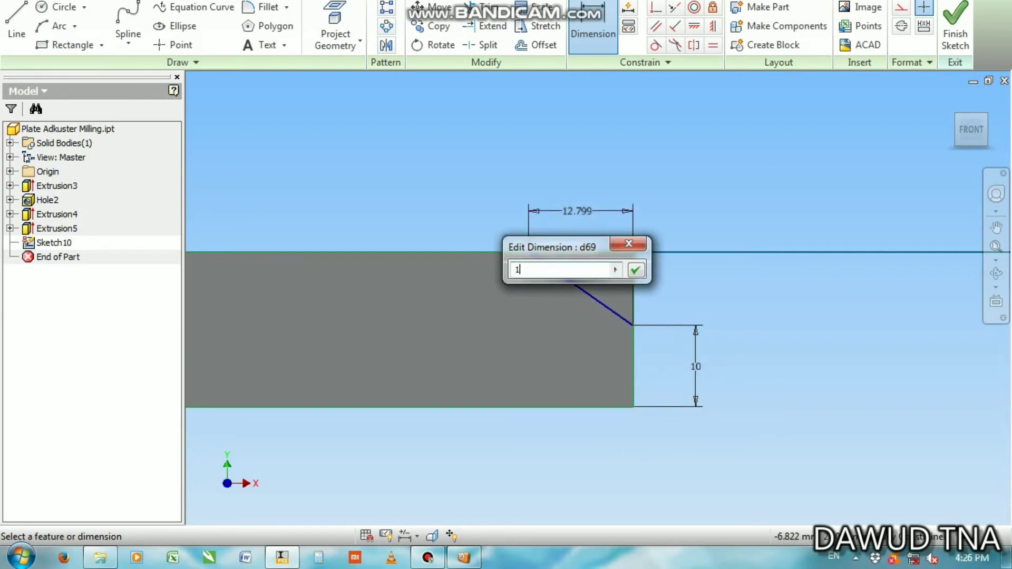
key("Return")
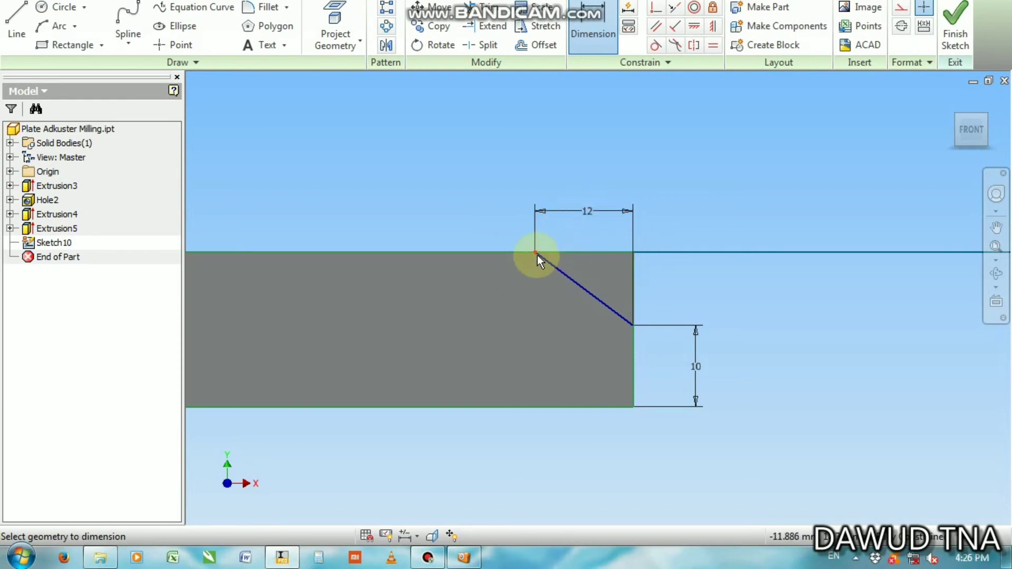
Add a driven reference dimension between the block's stepped-end top corner and the upper end of the diagonal line.
scroll(627, 252, "down", 5)
scroll(327, 245, "up", 3)
left_click(369, 258)
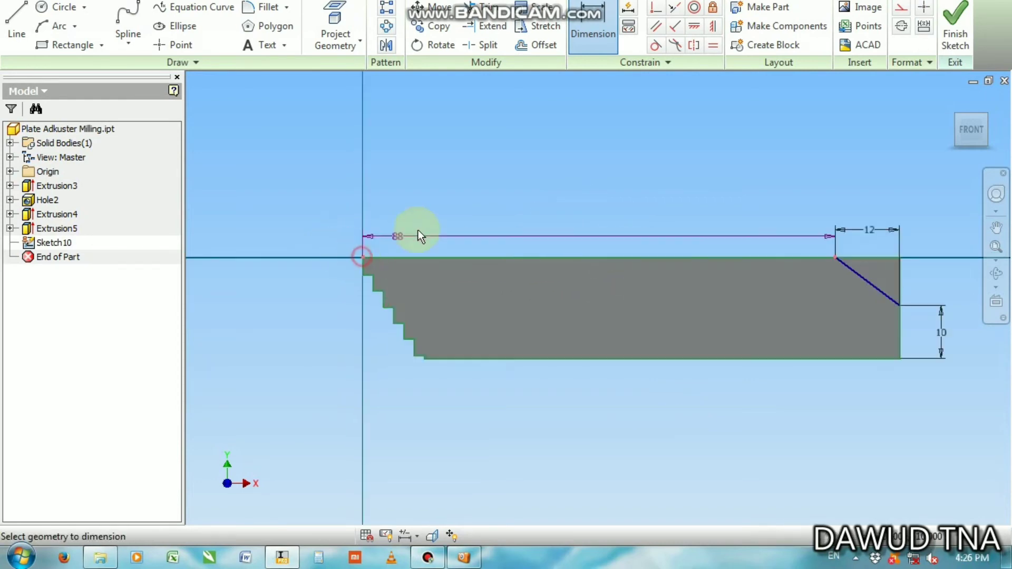
left_click(477, 214)
left_click(338, 103)
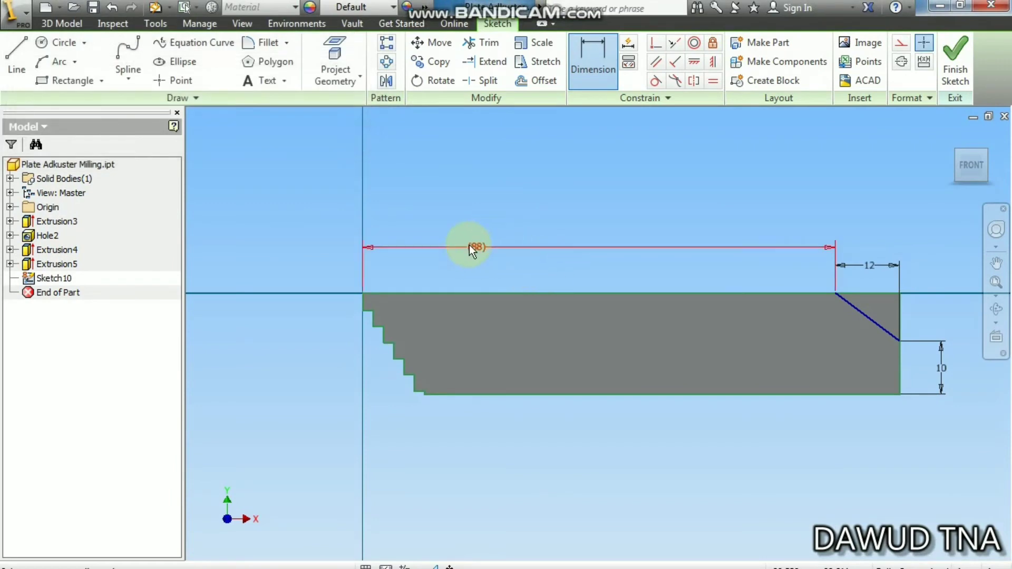
Finish the sketch and extrude the triangular corner region as a cut with the All extent through the block.
left_click(956, 59)
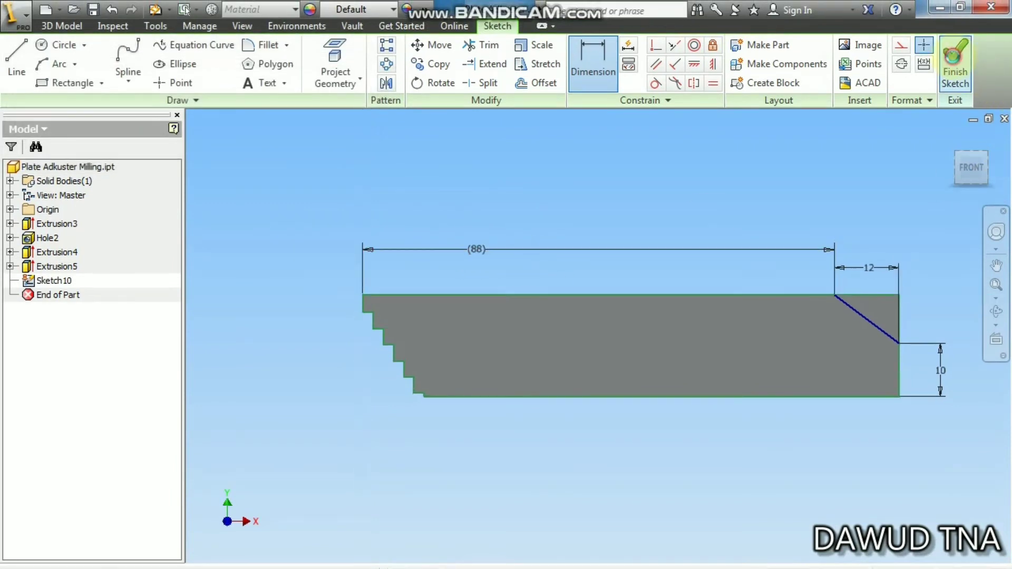
left_click(81, 62)
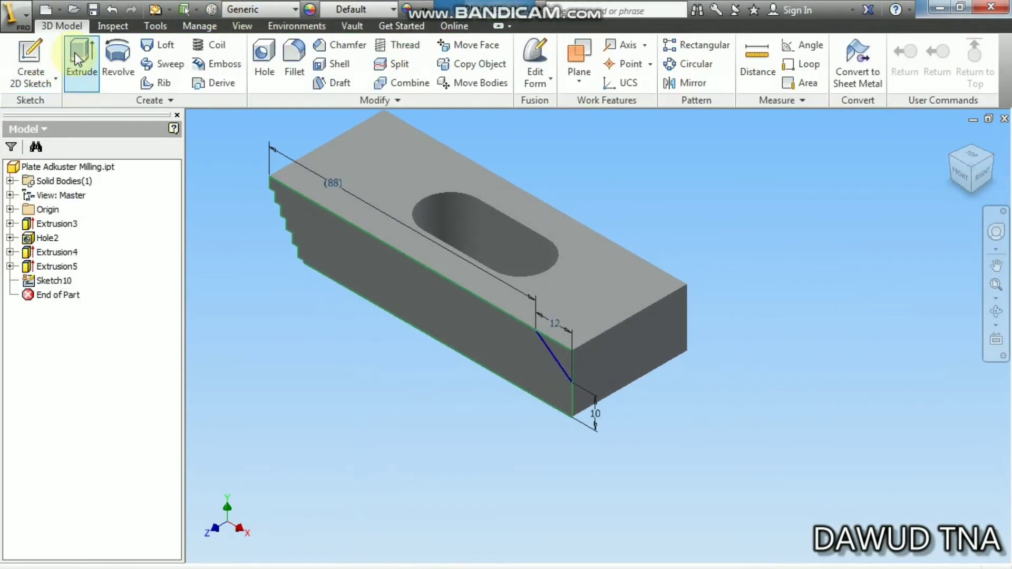
scroll(576, 361, "up", 3)
left_click(552, 356)
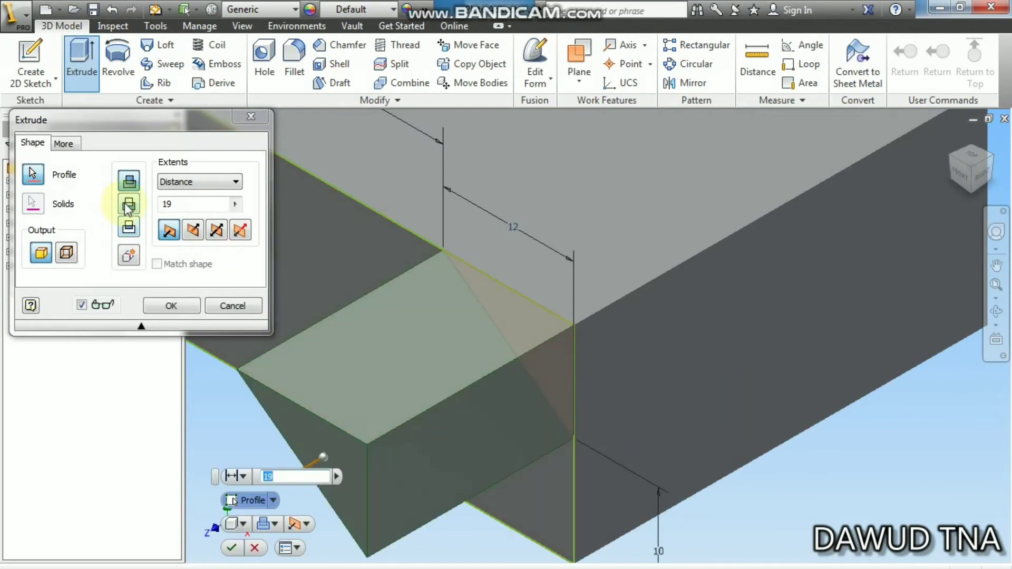
left_click(129, 204)
left_click(179, 184)
left_click(173, 233)
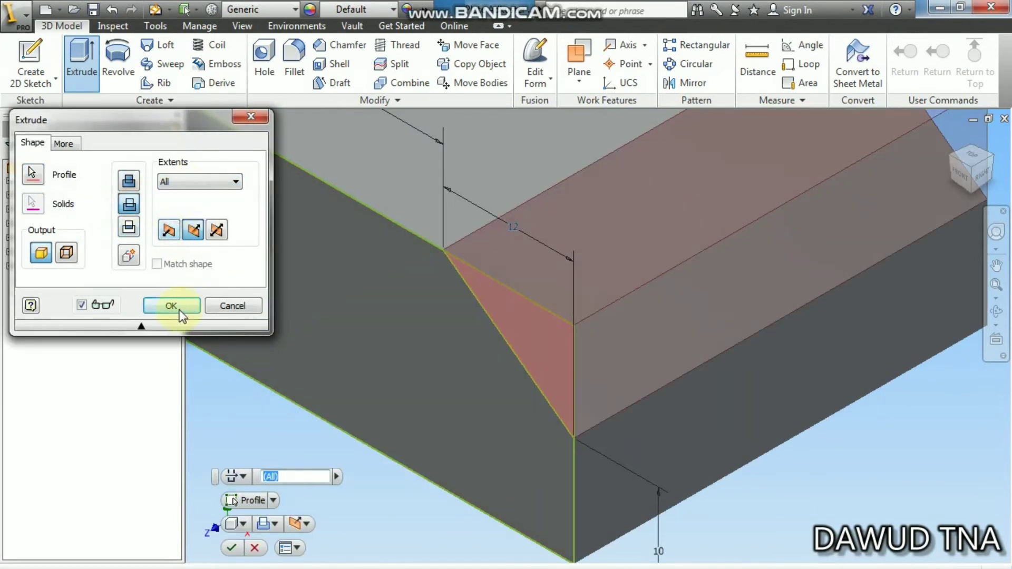
left_click(173, 305)
scroll(589, 343, "down", 5)
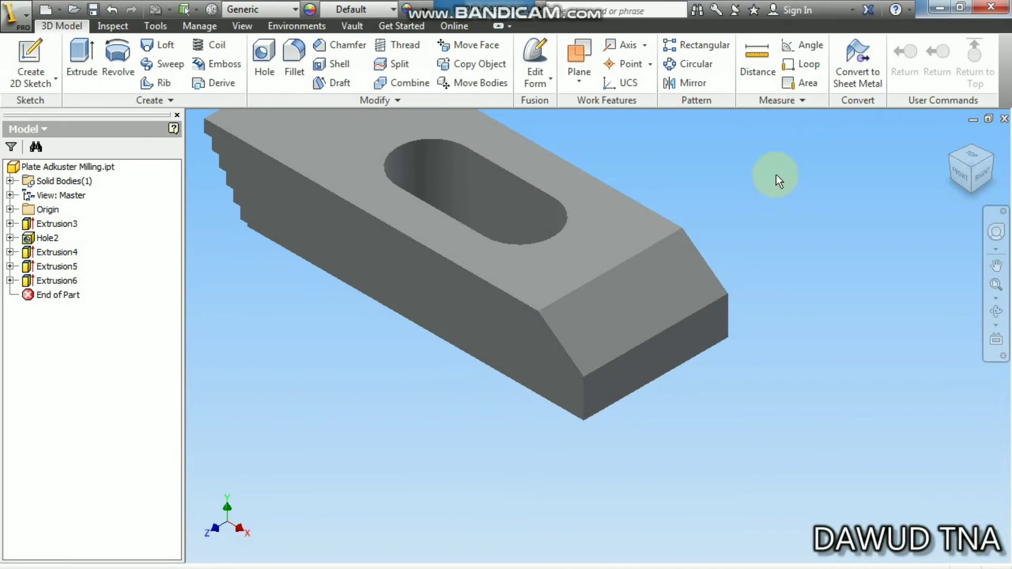
Create a sketch on the block's top face and project the outer edge of the tapered end into it.
left_click(30, 62)
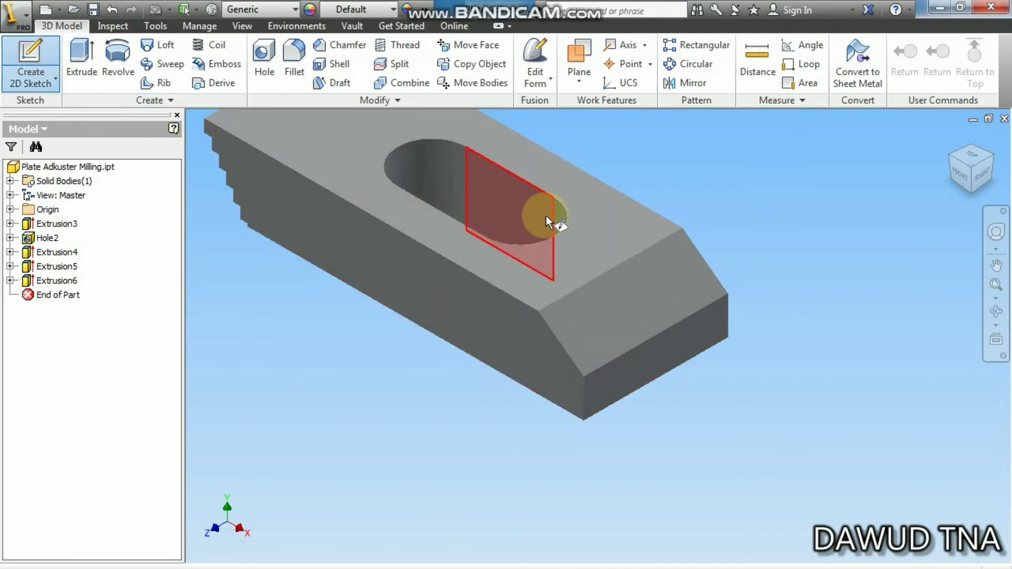
left_click(622, 239)
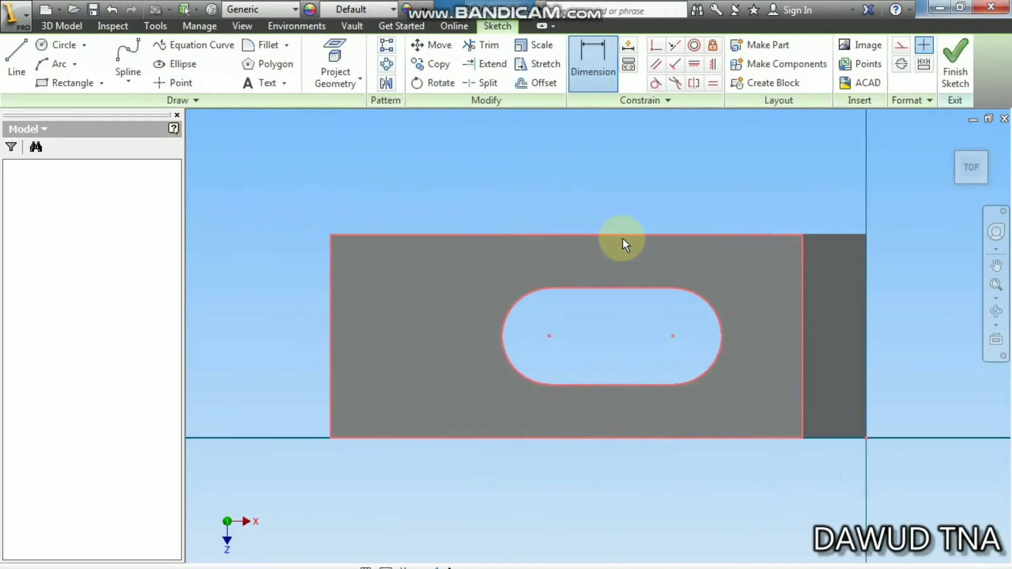
middle_click_drag(712, 161, 501, 162)
left_click(336, 56)
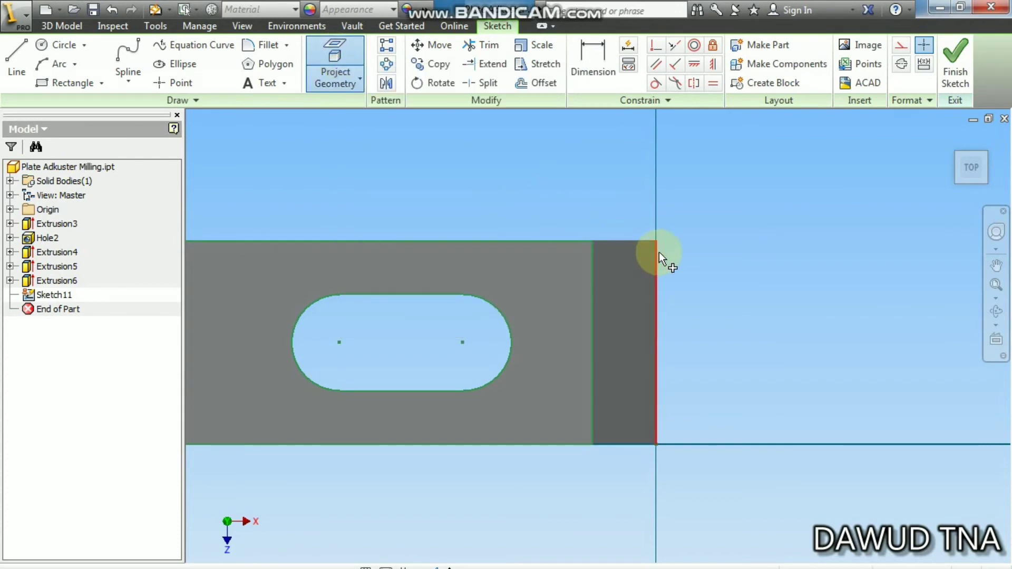
left_click(657, 252)
scroll(489, 180, "up", 3)
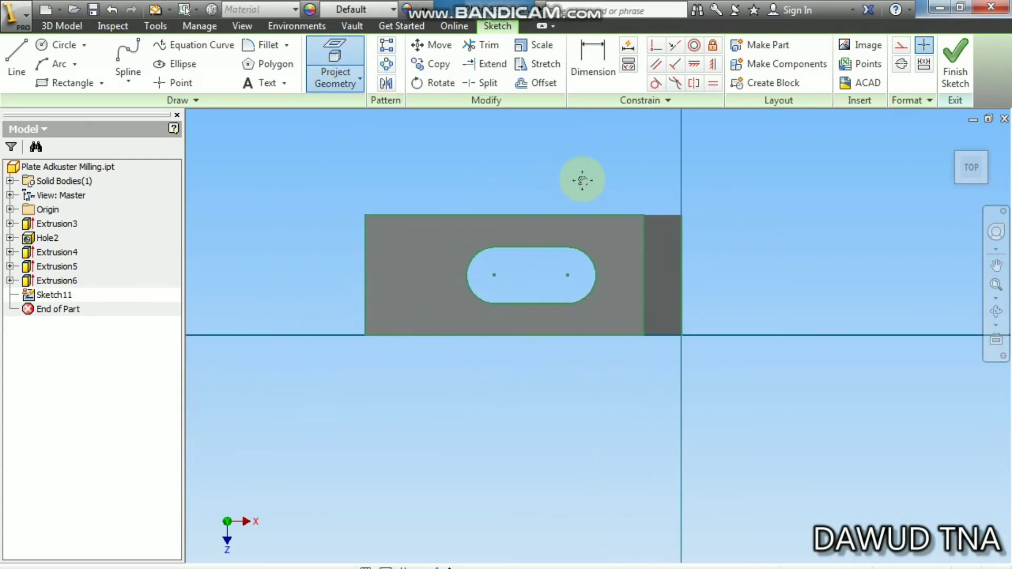
Draw a horizontal centre line through the slot, from the midpoint of the stepped-end edge to the midpoint of the projected edge.
left_click(16, 63)
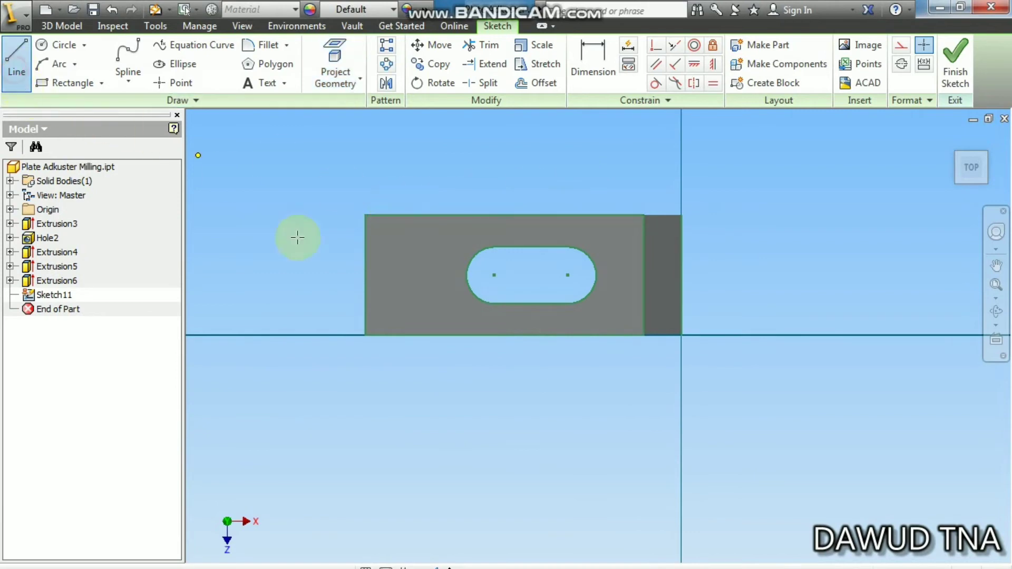
left_click(362, 275)
left_click(679, 274)
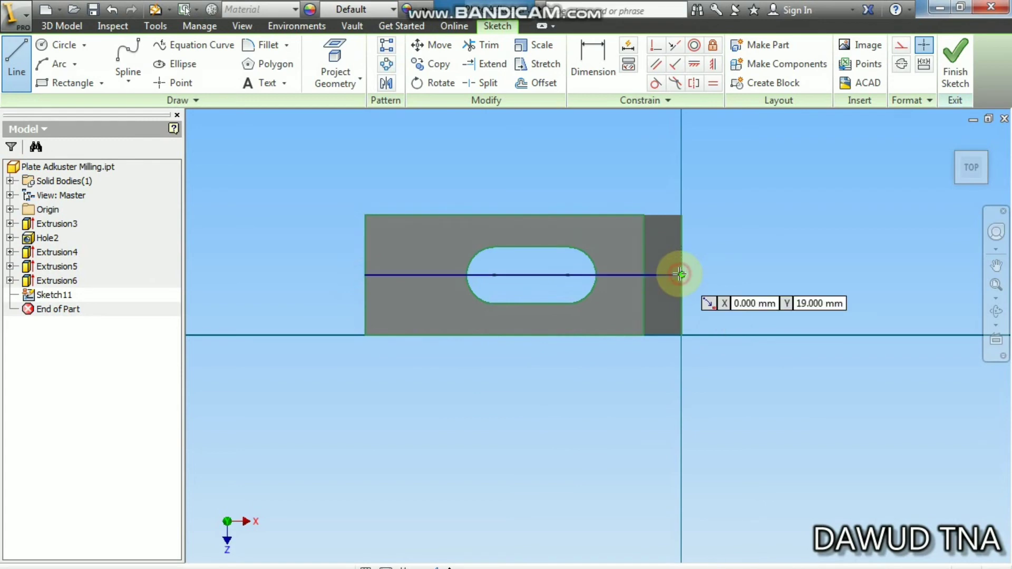
right_click(759, 260)
left_click(795, 257)
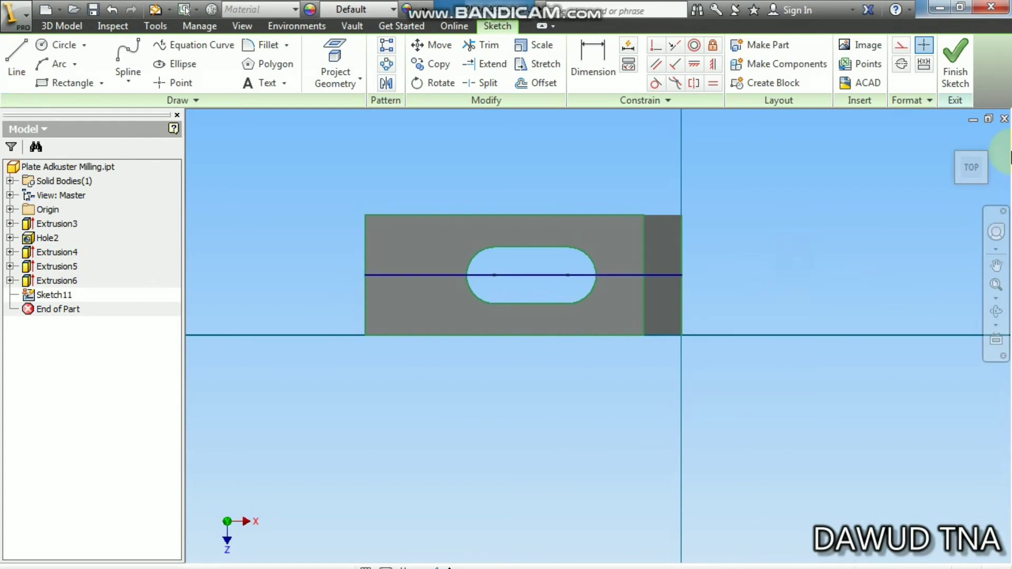
Draw a diagonal line from the tapered end's outer edge to the upper corner where the sloped face begins.
left_click(977, 171)
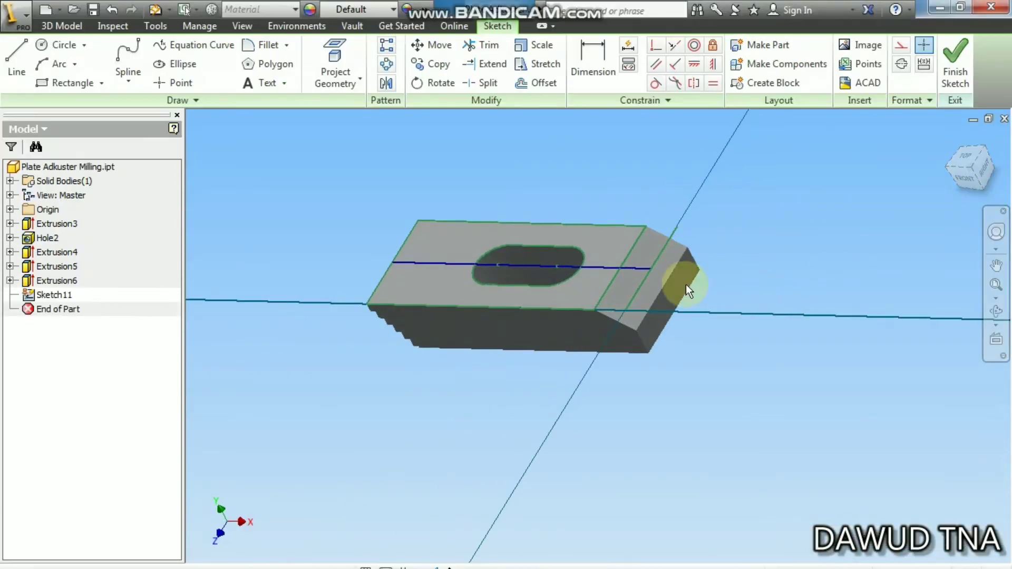
scroll(672, 283, "up", 5)
scroll(660, 281, "down", 5)
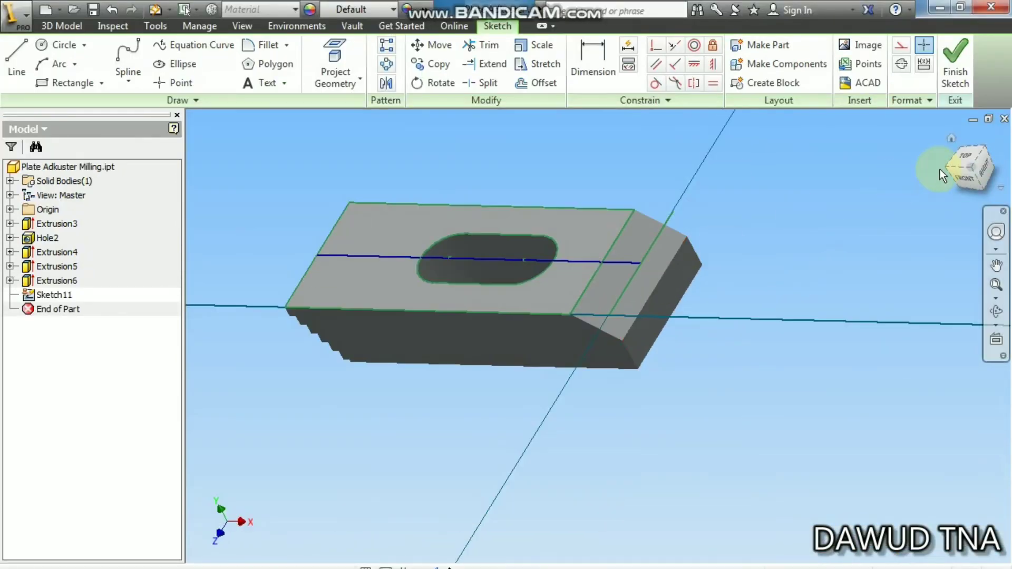
left_click(959, 157)
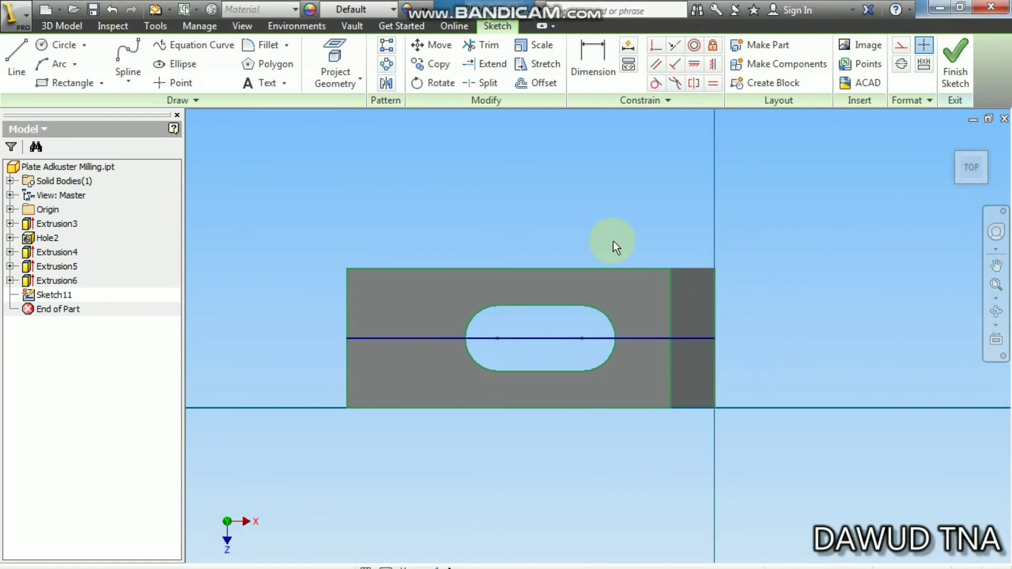
left_click(12, 55)
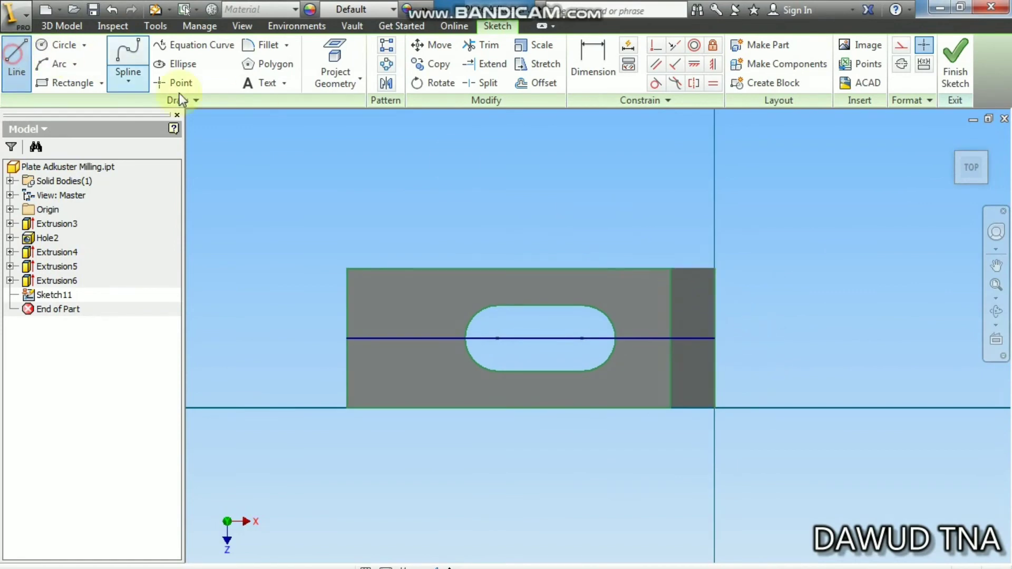
scroll(685, 282, "up", 3)
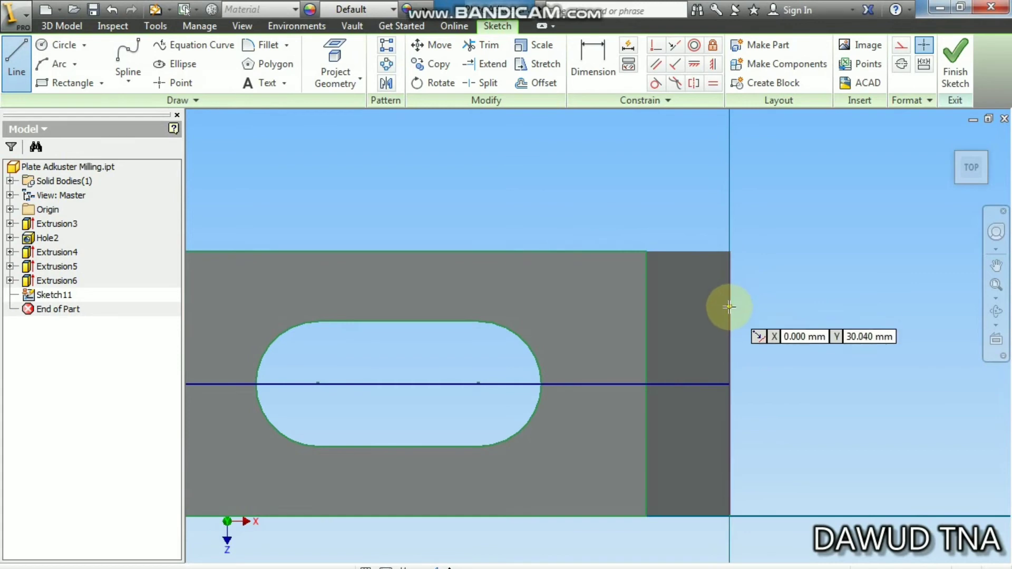
left_click(729, 301)
left_click(646, 253)
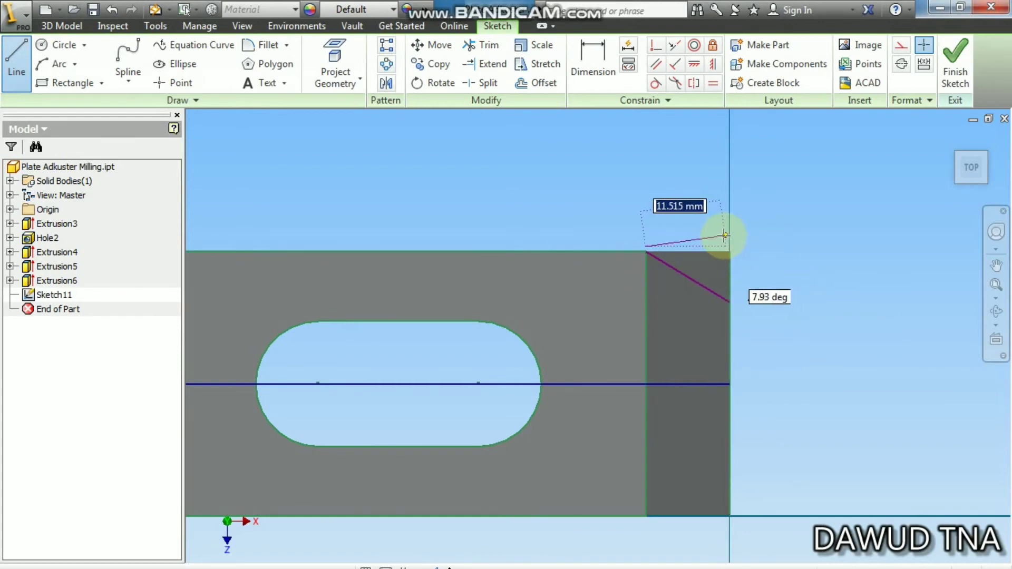
key("Escape")
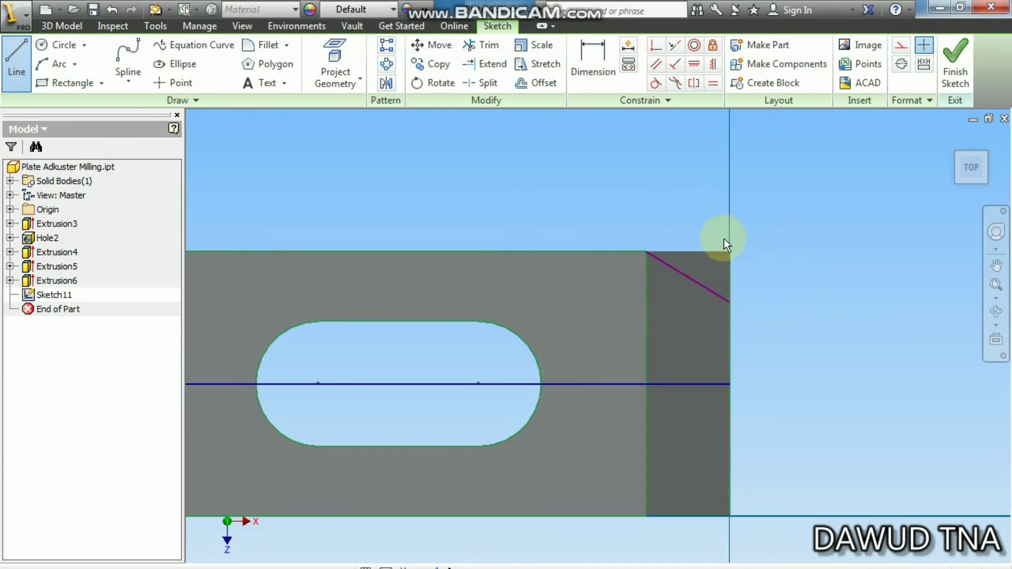
Close the upper corner triangle with lines along the block's long side and the tapered end's outer edge.
left_click(646, 253)
left_click(730, 252)
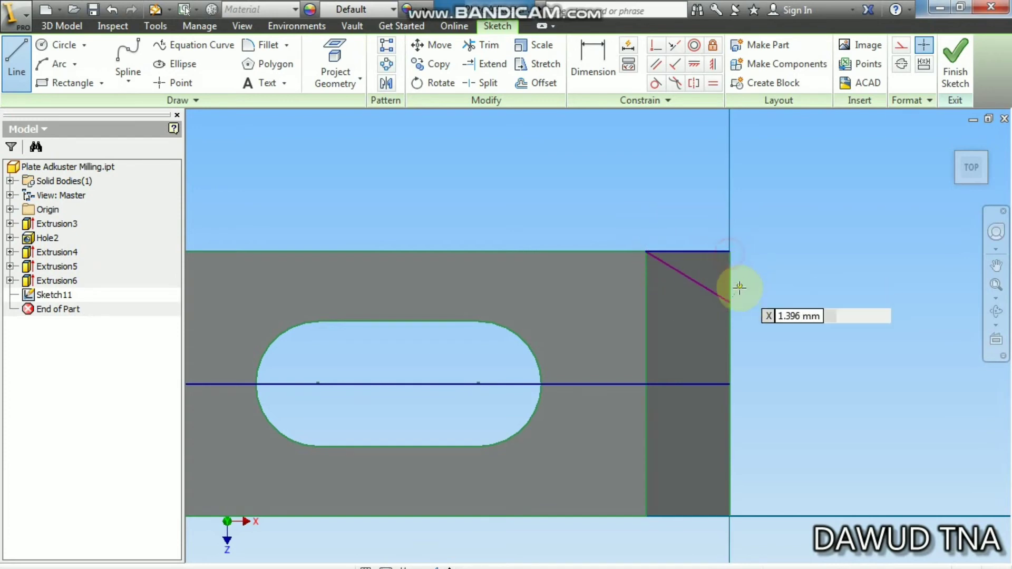
left_click(730, 253)
left_click(728, 299)
scroll(714, 285, "up", 3)
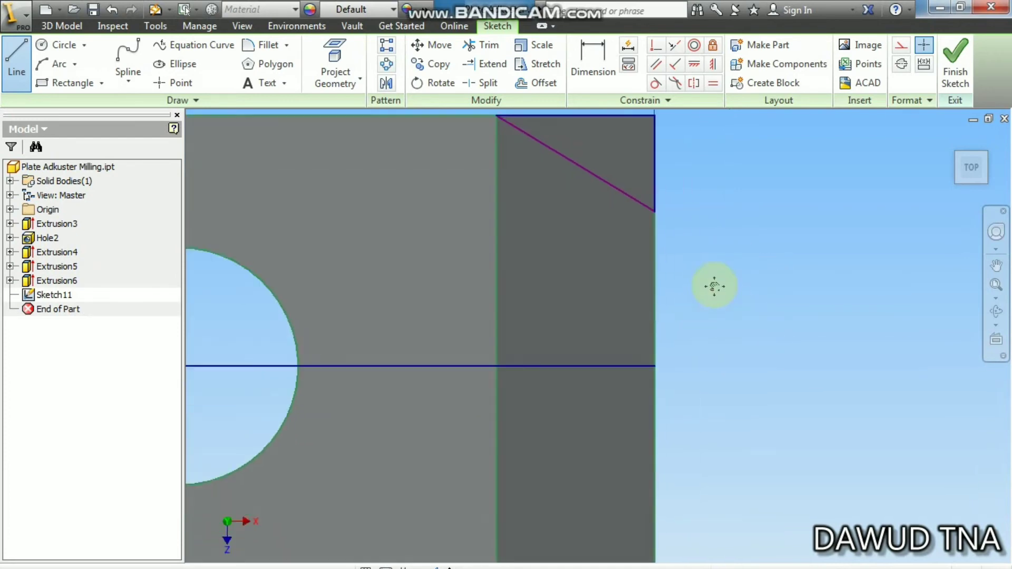
key("Escape")
Draw a matching closed triangle at the lower corner of the tapered end, starting its diagonal where the sloped face begins.
scroll(707, 271, "up", 3)
scroll(706, 271, "down", 6)
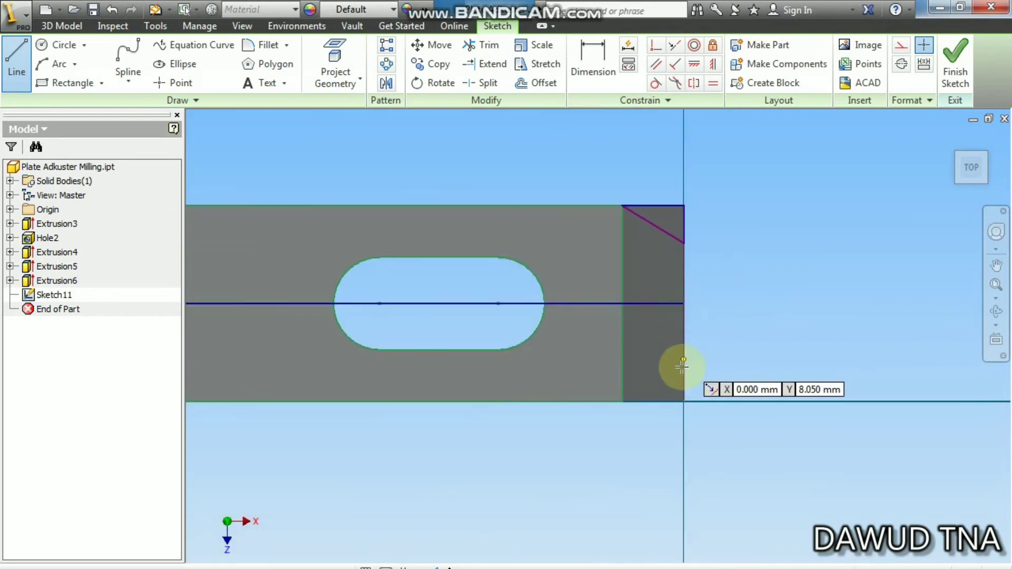
left_click(684, 402)
left_click(623, 401)
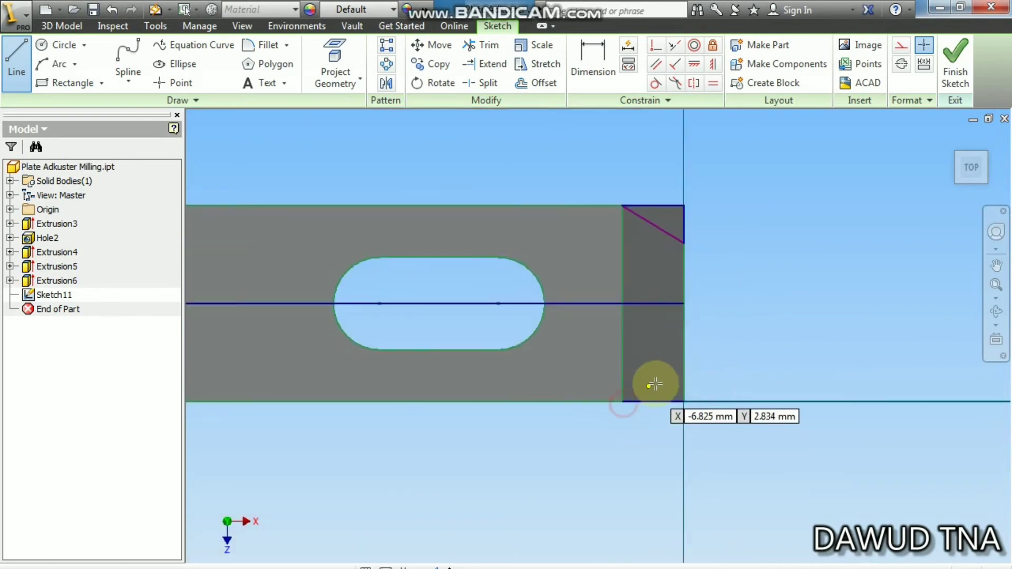
left_click(683, 371)
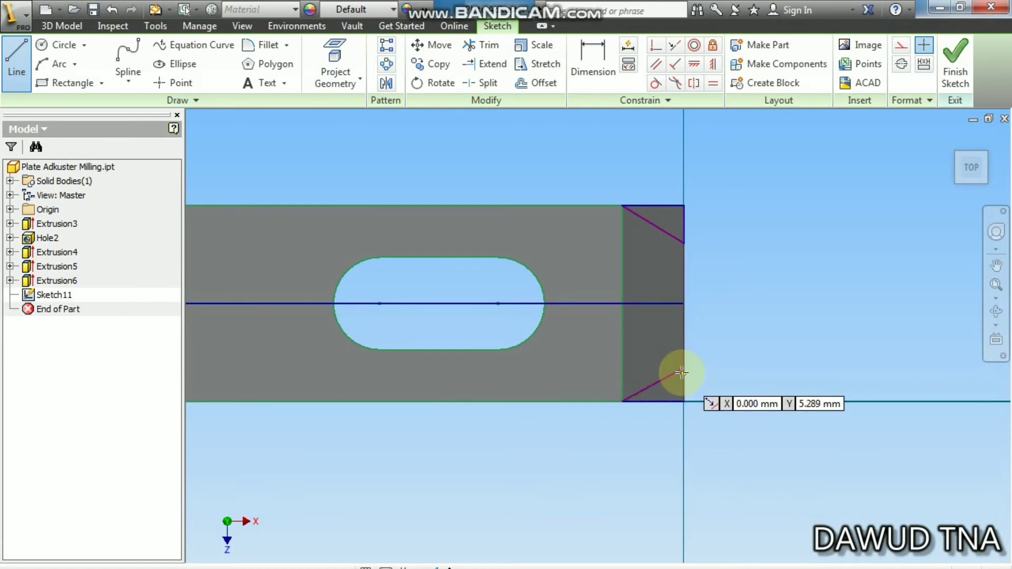
left_click(682, 401)
key("Escape")
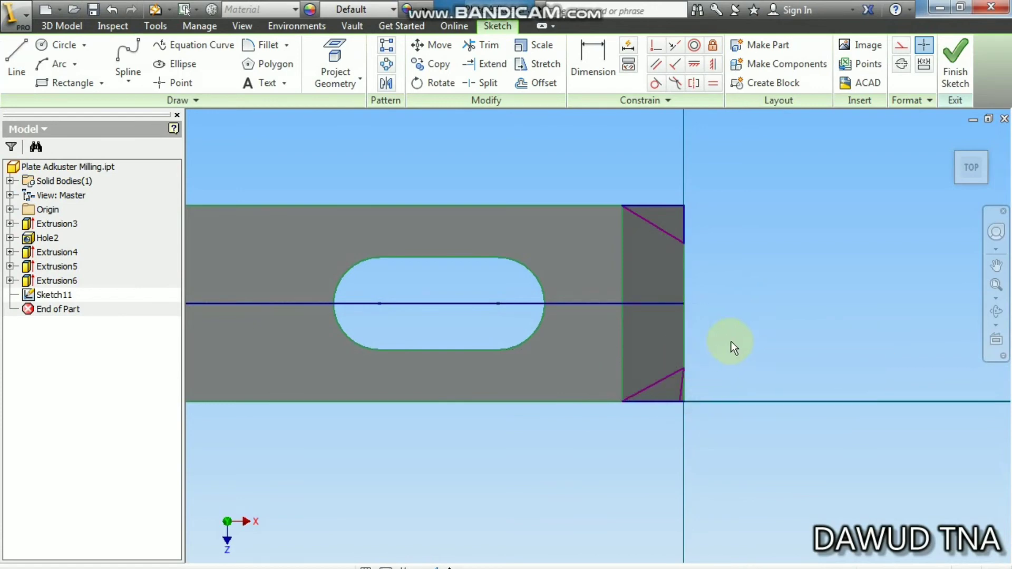
key("l")
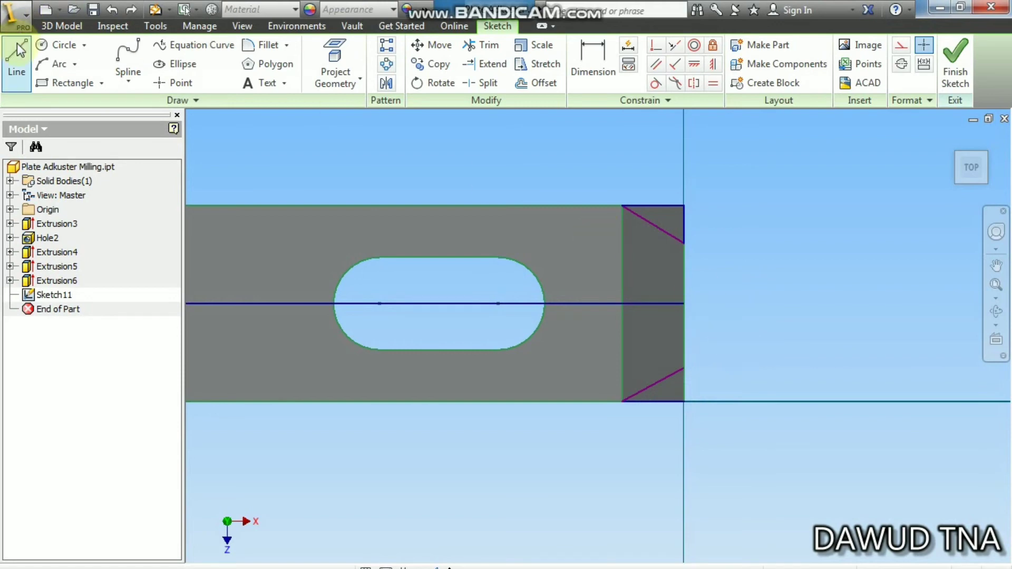
left_click(684, 367)
left_click(684, 400)
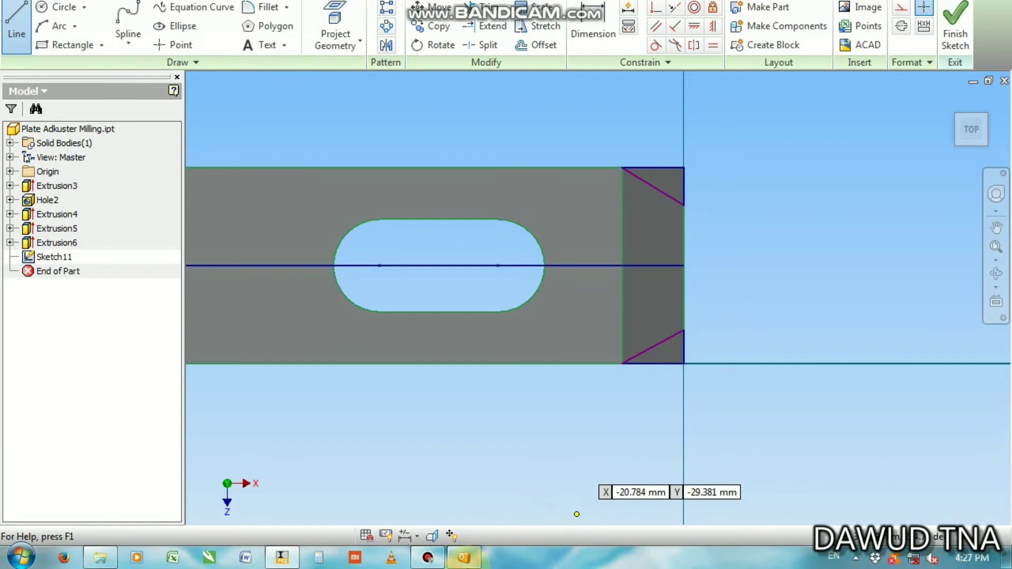
Check the end width in the reference drawing and dimension the gap between the two diagonals' outer ends as 26 mm.
left_click(463, 558)
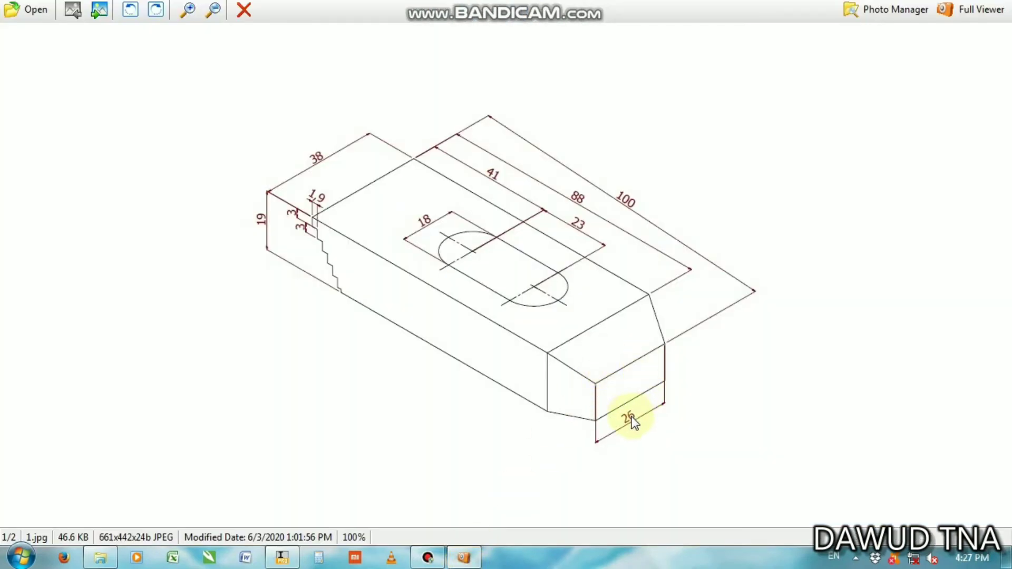
left_click(279, 559)
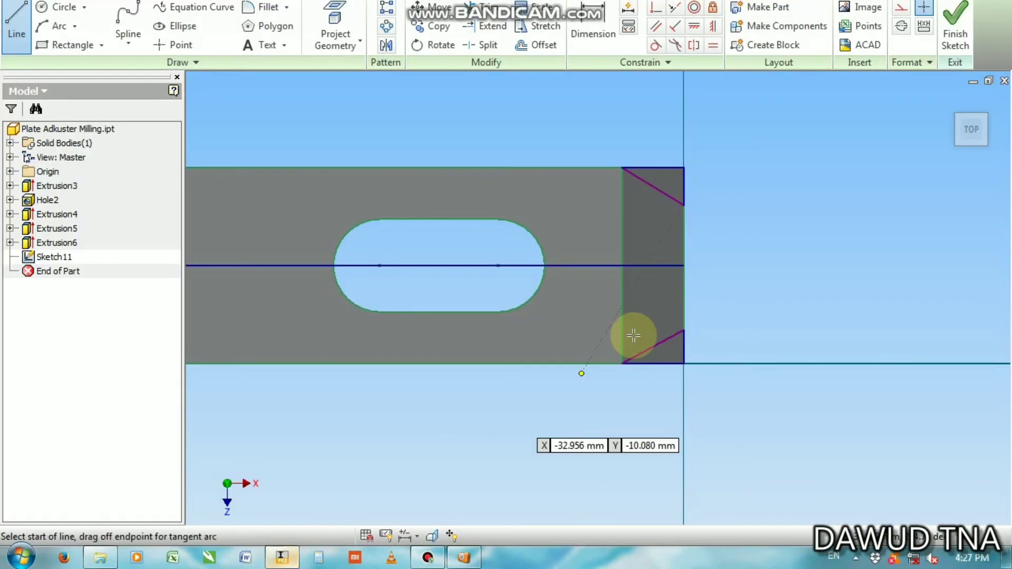
left_click(594, 68)
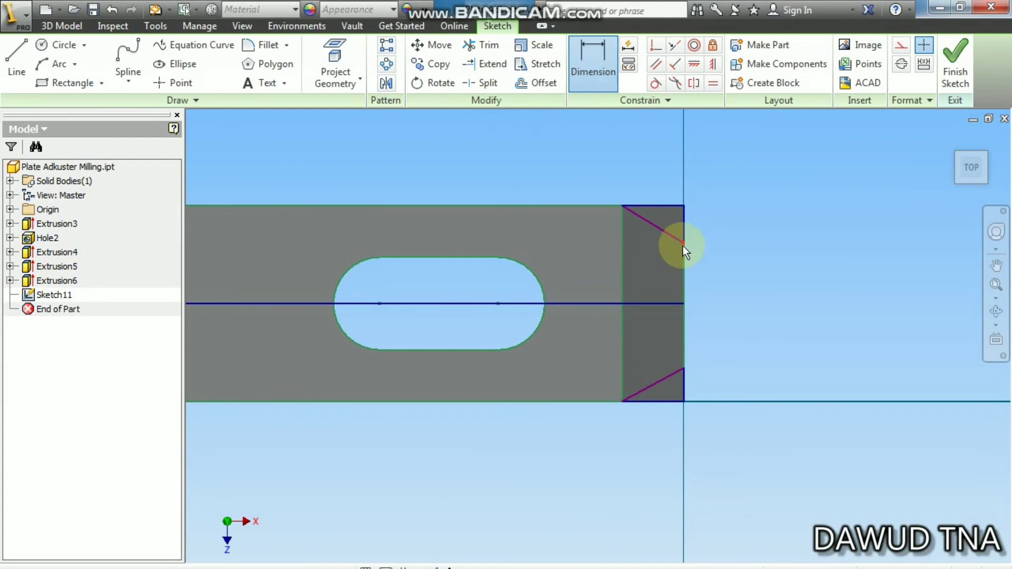
left_click(683, 243)
left_click(683, 368)
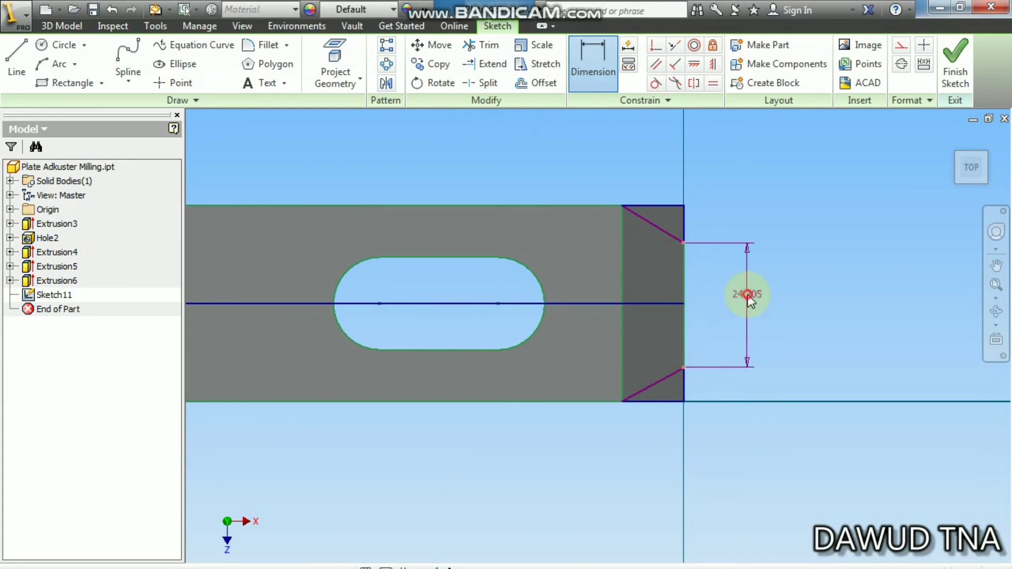
left_click(747, 294)
type("26")
key("Return")
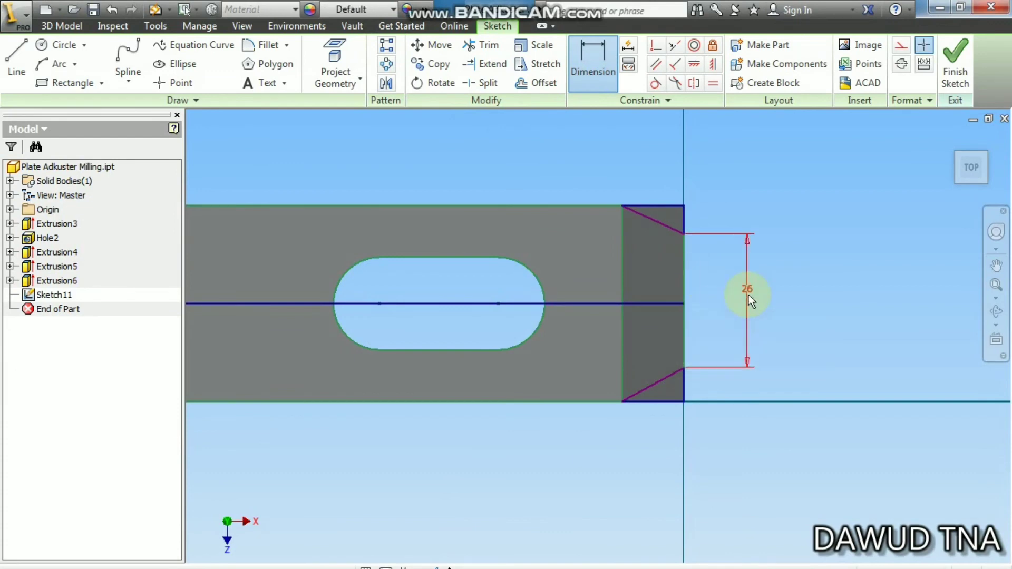
Dimension the upper diagonal's outer end to the centre line as half the end-width dimension, using the expression d73/2.
left_click(686, 235)
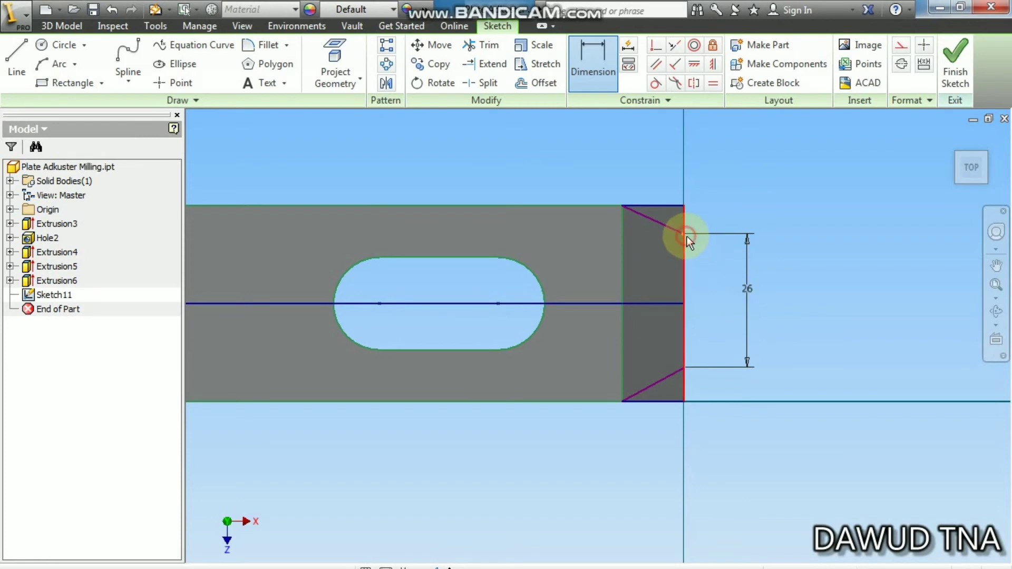
left_click(670, 302)
left_click(716, 267)
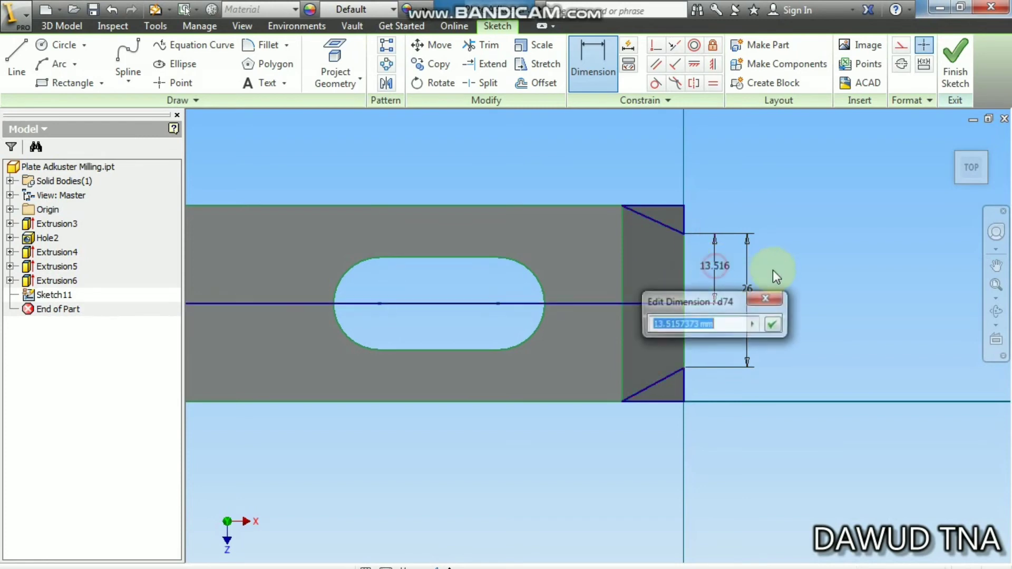
left_click(748, 263)
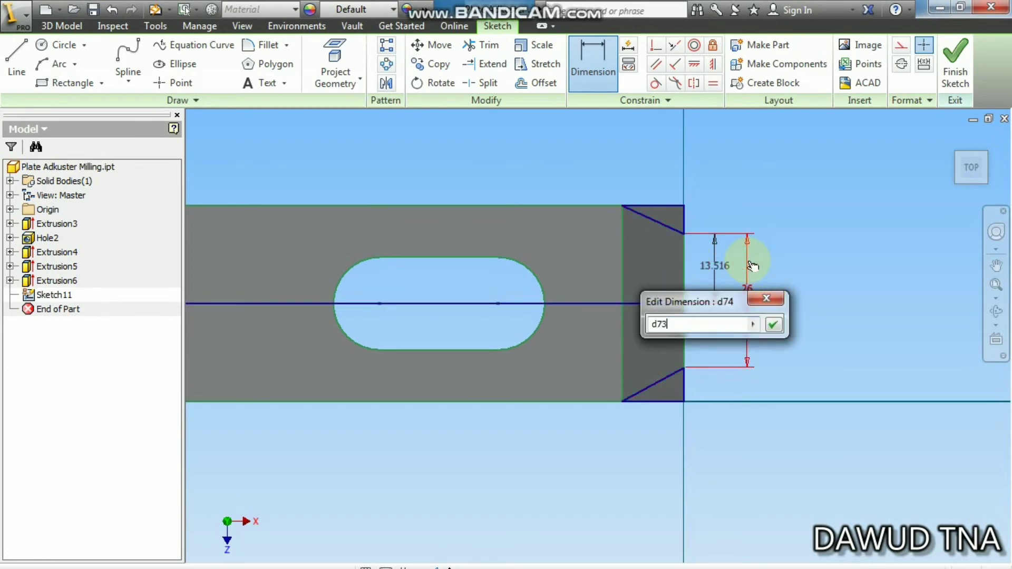
type("/2")
key("Return")
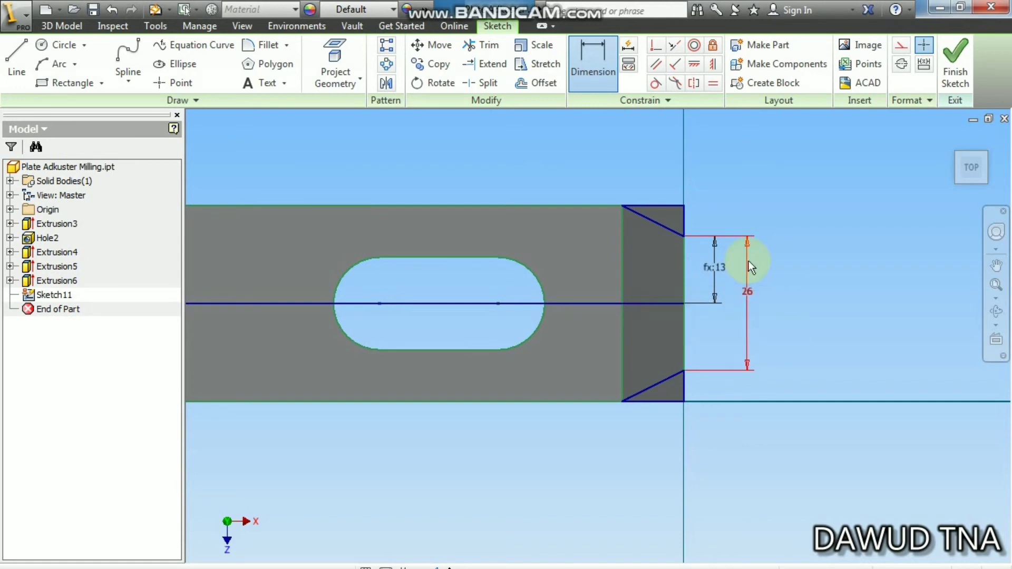
Finish the sketch and extrude both corner triangles as a cut with the All extent through the block.
left_click(962, 62)
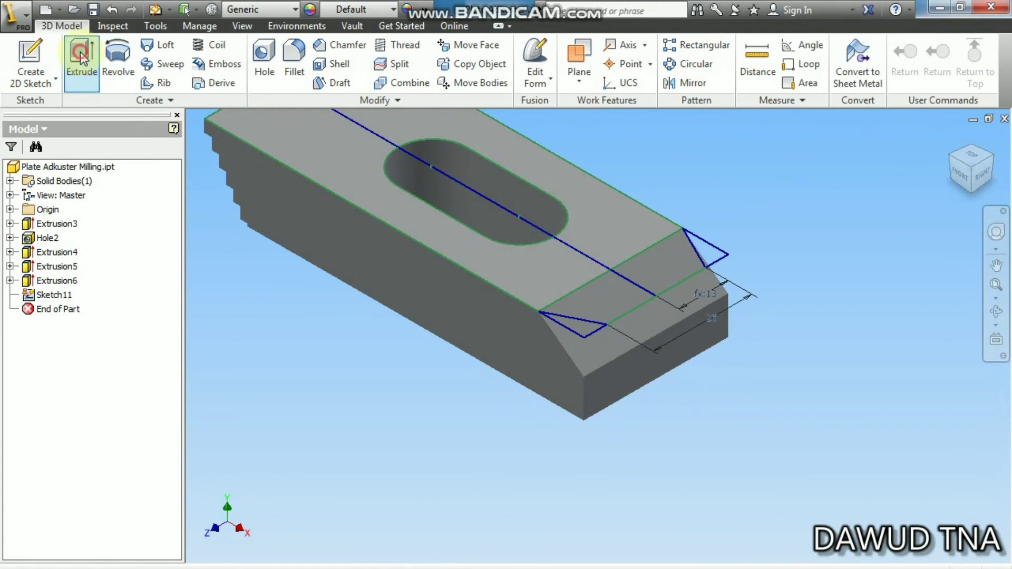
left_click(81, 55)
left_click(574, 326)
left_click(704, 246)
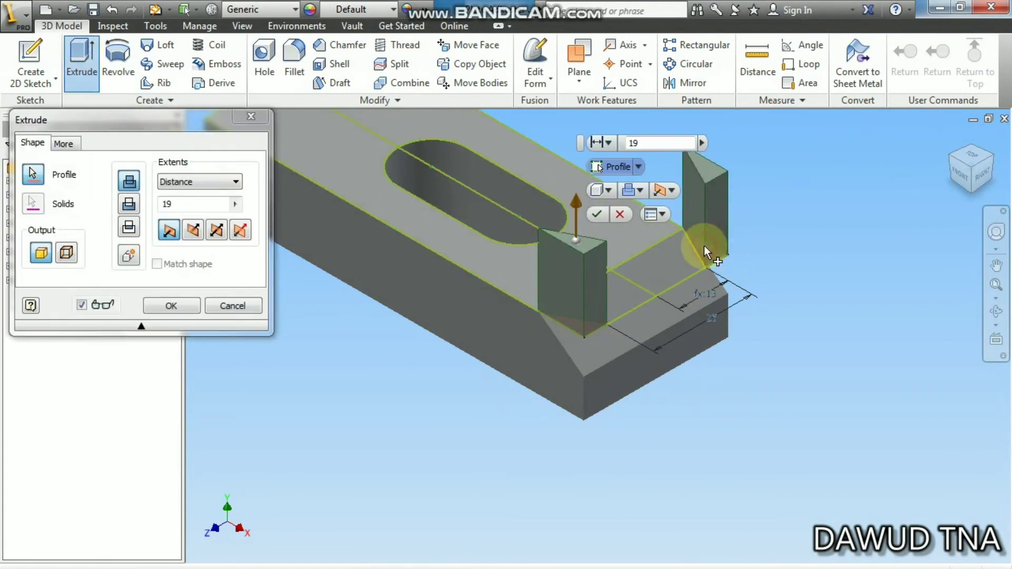
left_click(129, 204)
left_click(190, 180)
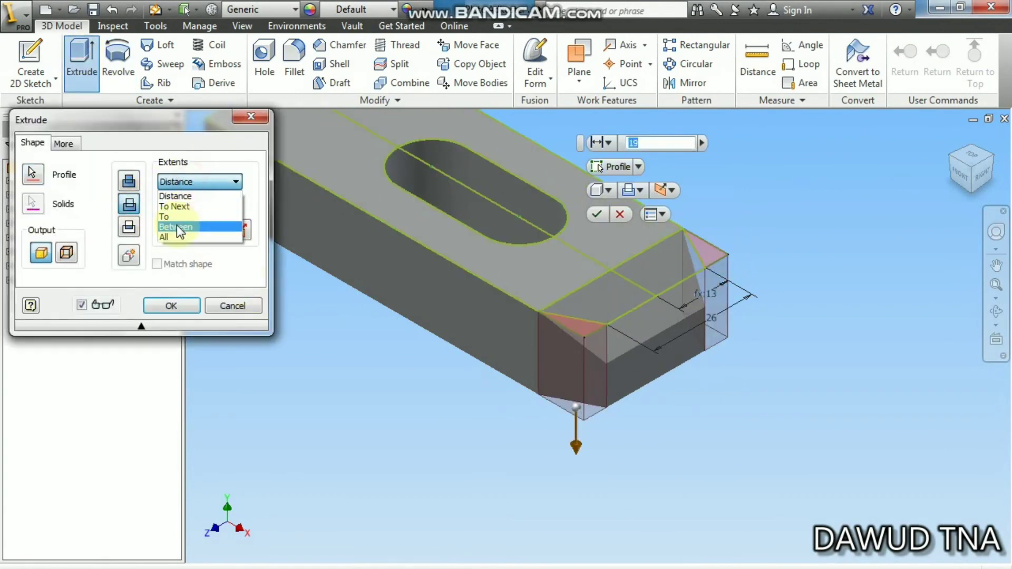
left_click(175, 237)
left_click(171, 306)
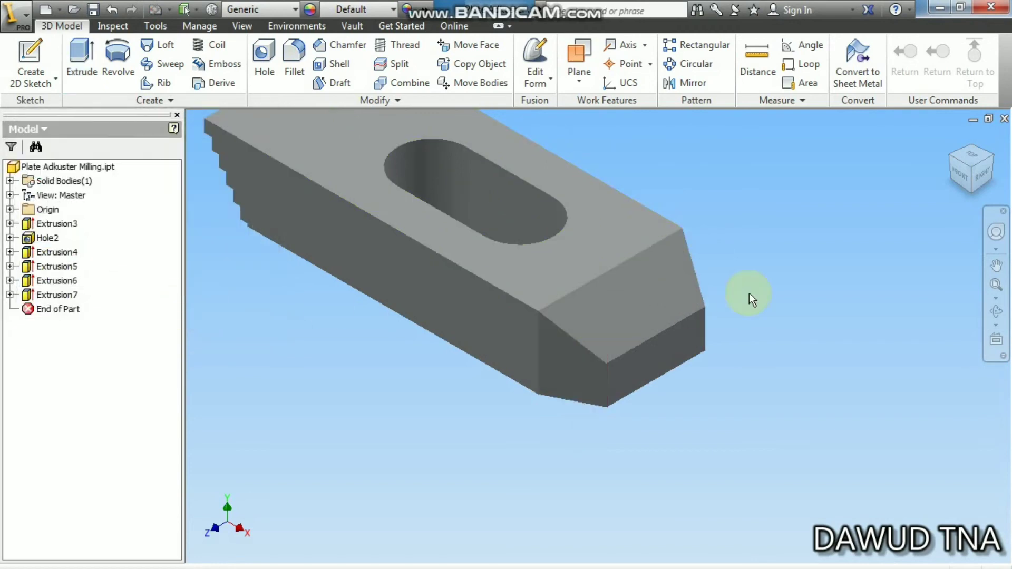
Examine the completed plate from several angles, including its stepped end, slot and tapered end.
left_click(996, 311)
left_click_drag(581, 278, 612, 402)
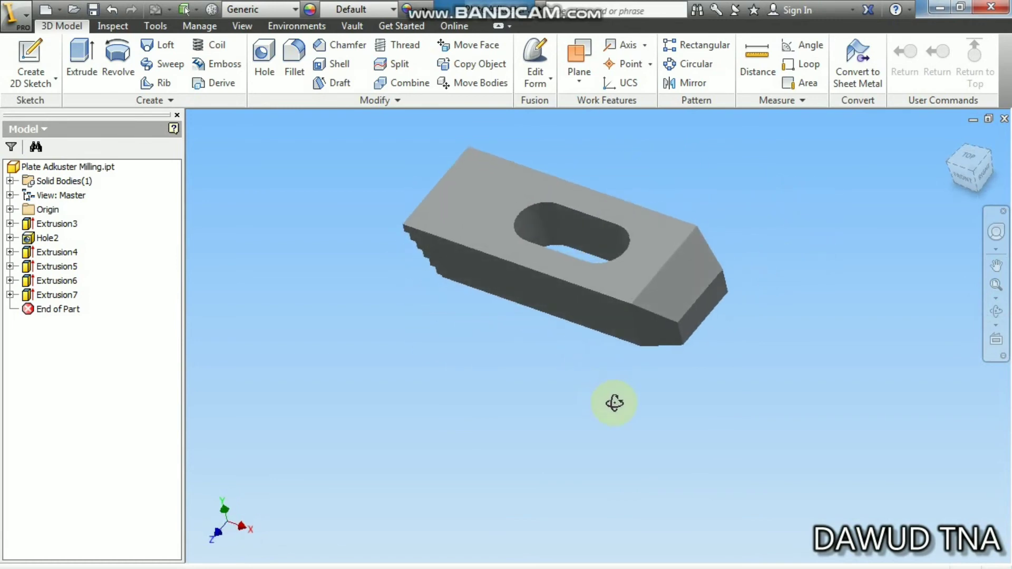
left_click(973, 172)
left_click_drag(610, 275, 545, 269)
right_click(626, 251)
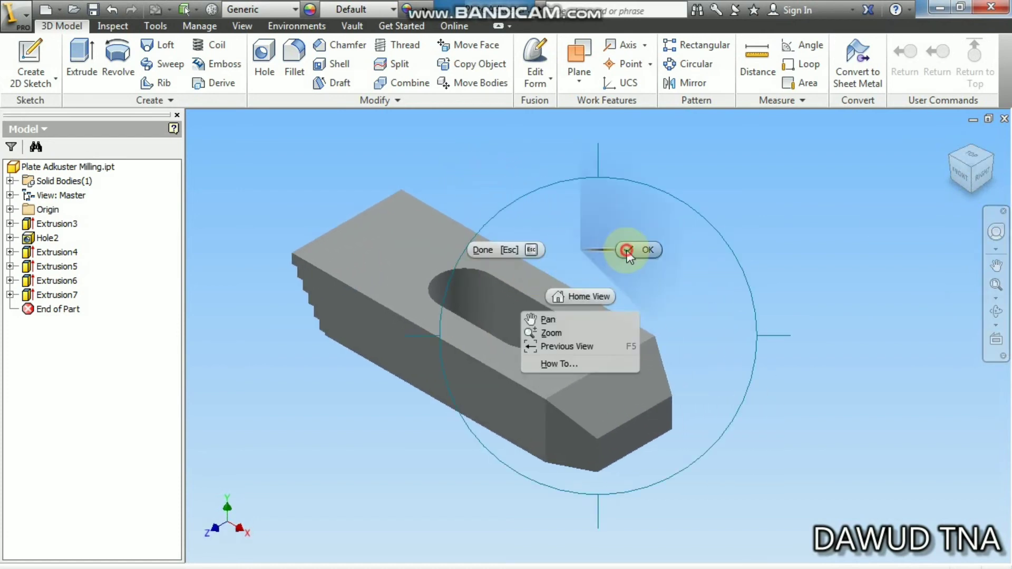
key("Escape")
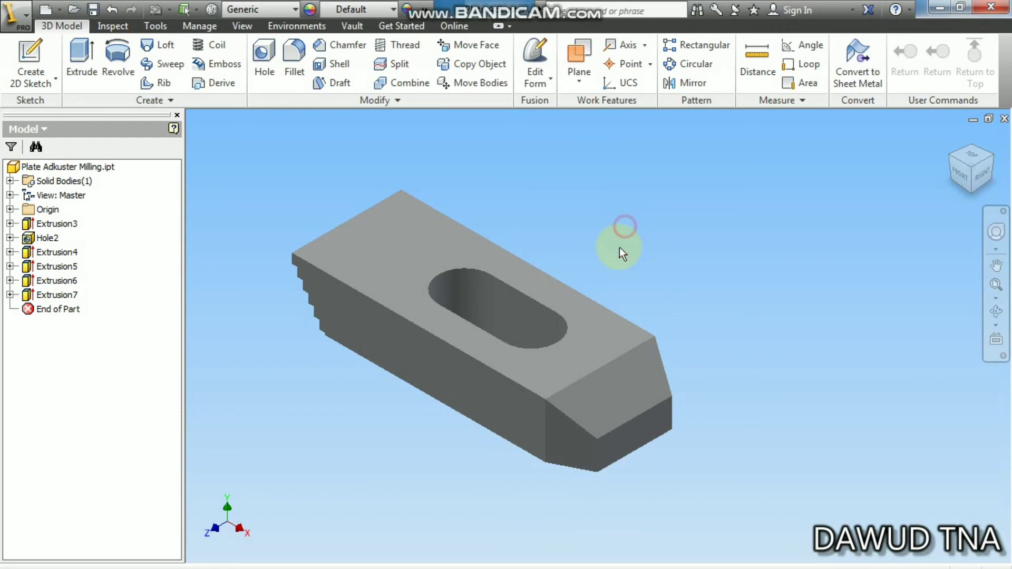
scroll(574, 228, "down", 5)
scroll(230, 213, "down", 3)
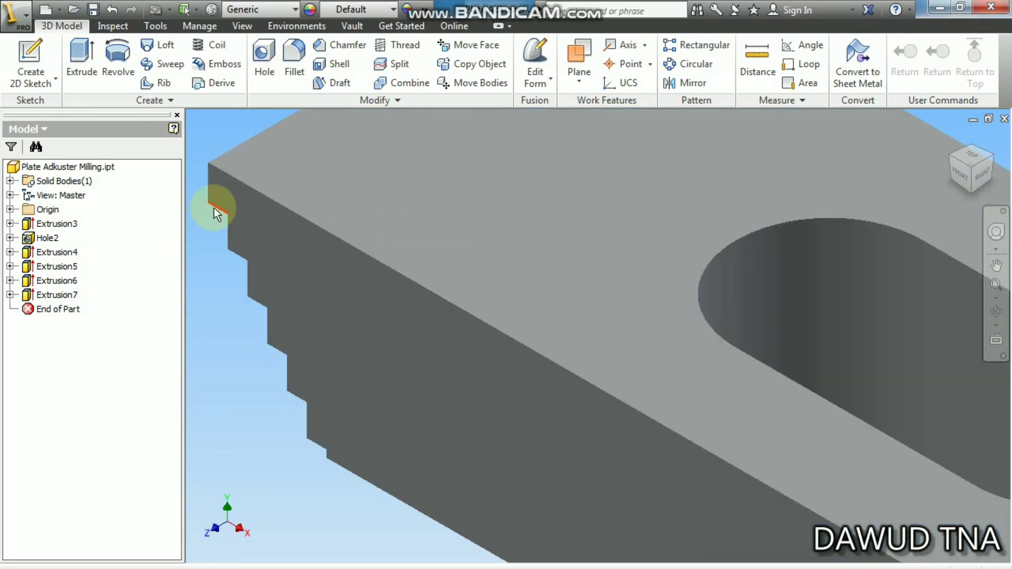
left_click(293, 352)
scroll(359, 346, "up", 6)
left_click(681, 369)
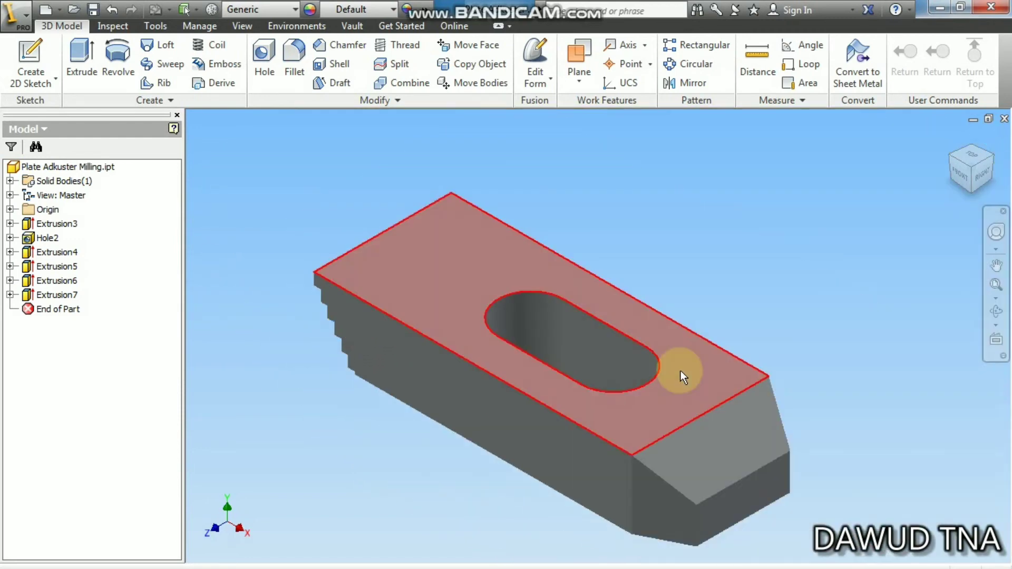
scroll(682, 368, "down", 3)
scroll(539, 301, "down", 2)
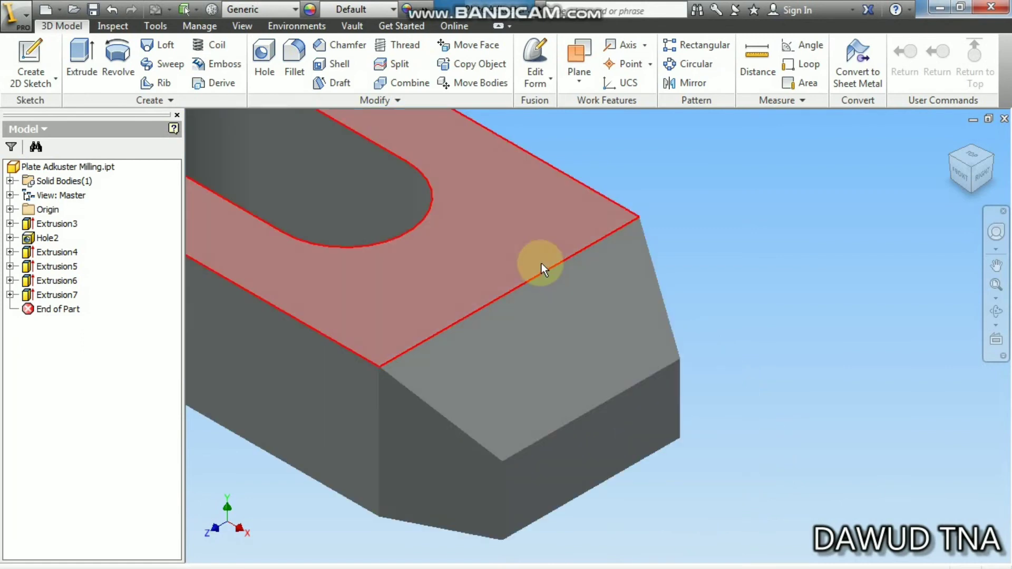
scroll(558, 284, "up", 3)
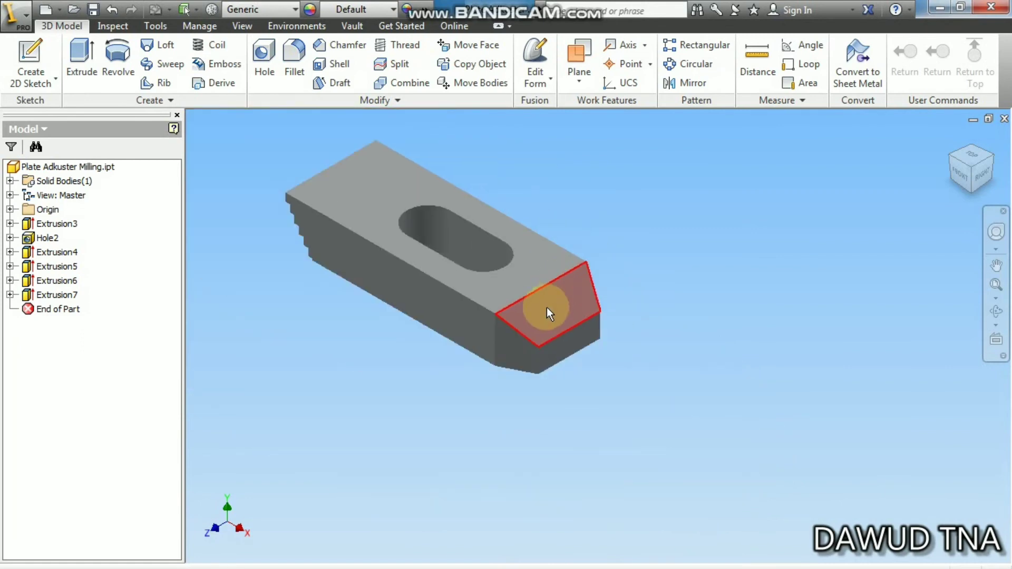
Open the drawing Plate Adjuster Milling.idw from the Plate Adjuster Milling folder, skipping all unresolved references.
left_click(388, 336)
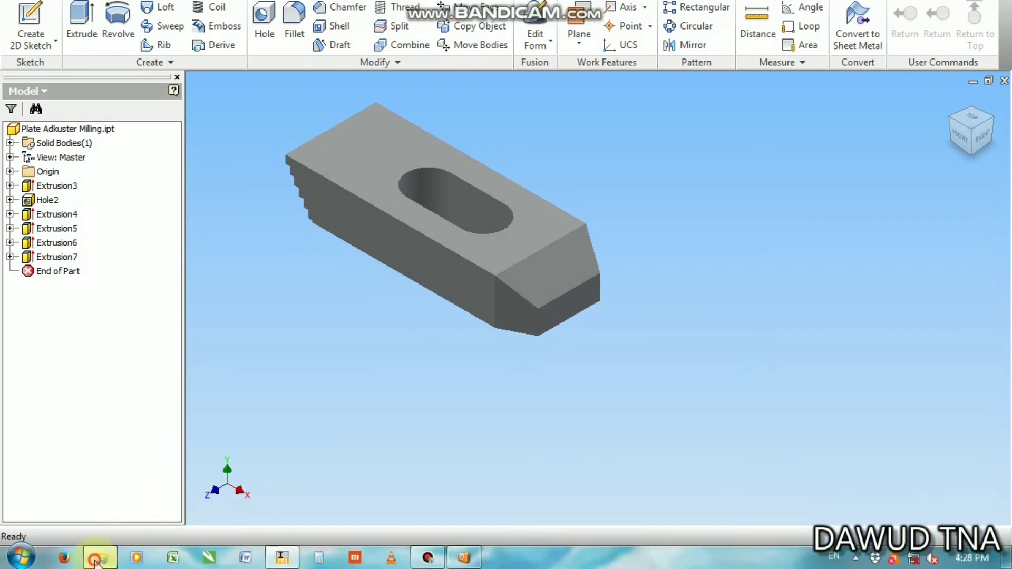
left_click(100, 558)
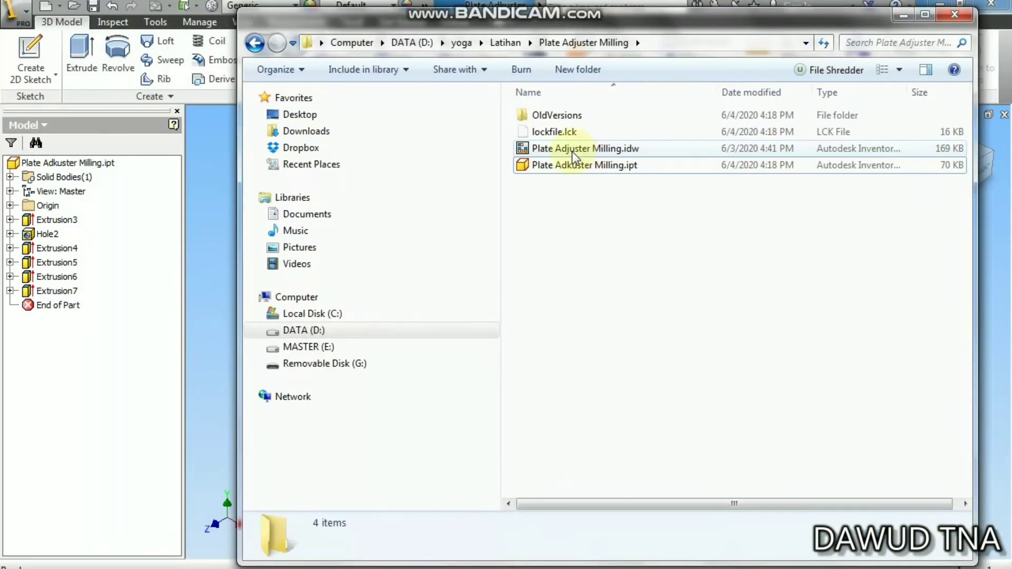
double_click(574, 114)
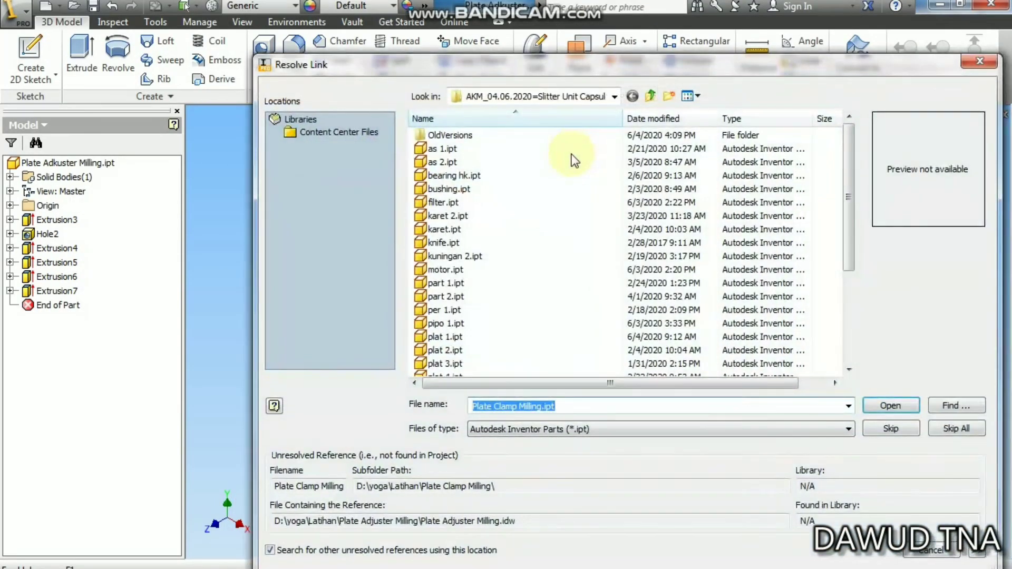
left_click(946, 429)
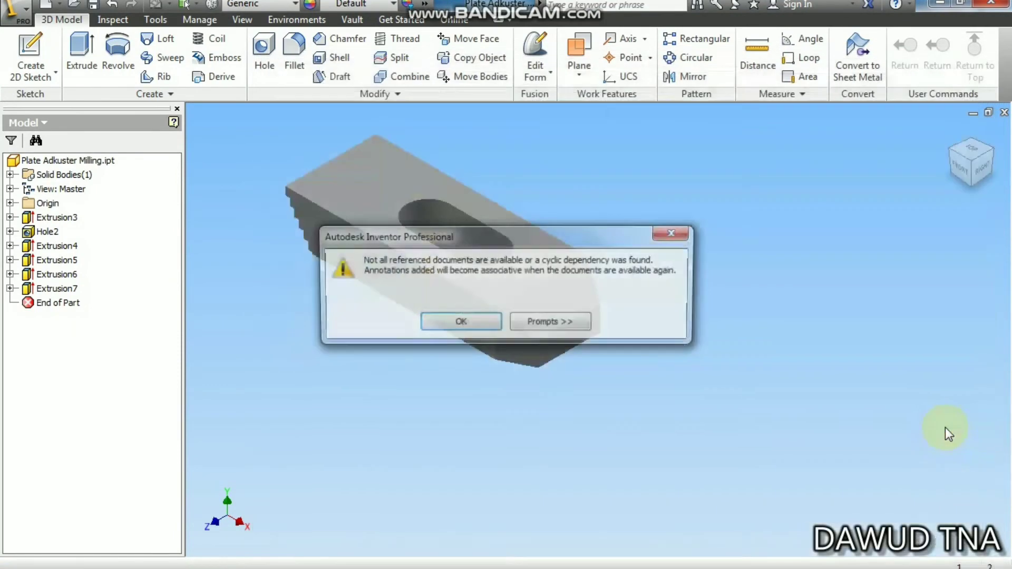
left_click(460, 321)
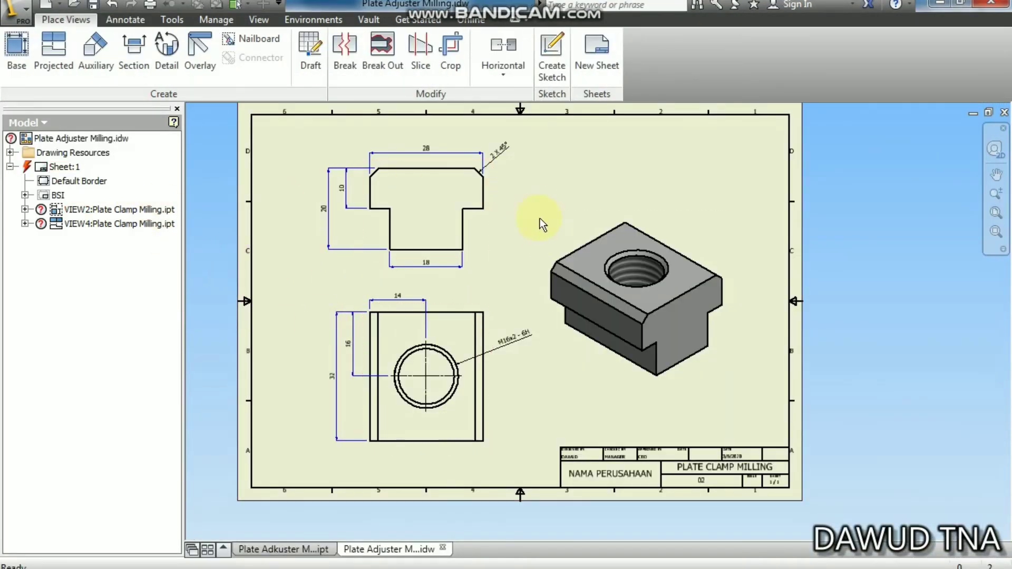
Delete all the old clamp plate views from the sheet, keeping the border and title block.
scroll(543, 221, "down", 3)
left_click_drag(714, 331, 404, 201)
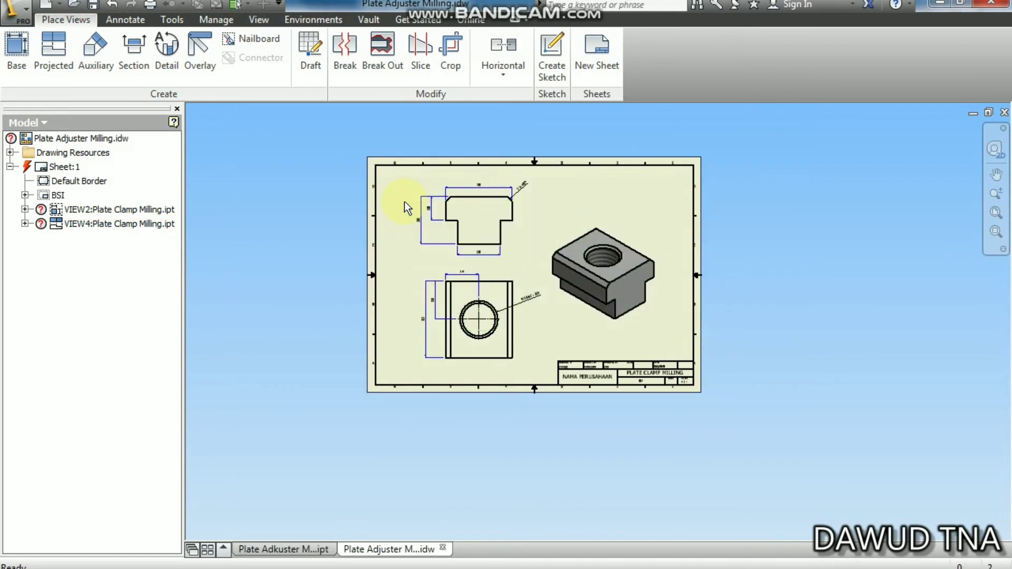
key("Delete")
key("Return")
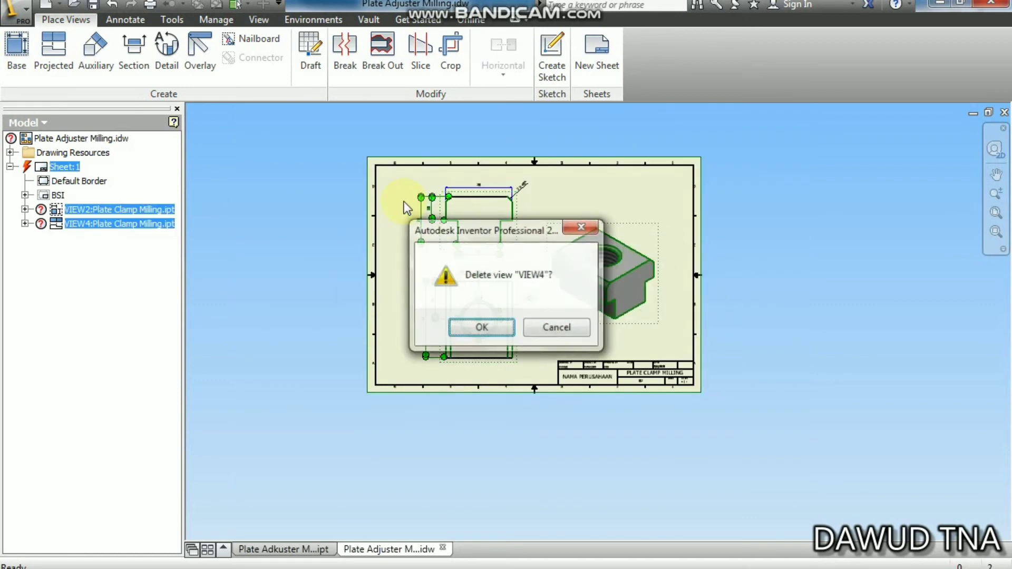
key("Return")
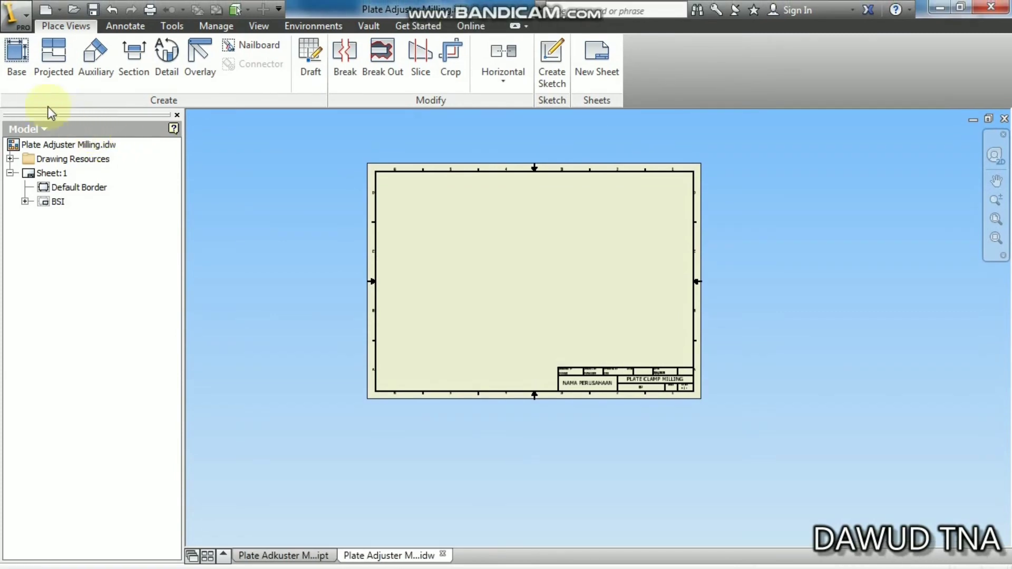
Start a base view of Plate Adkuster Milling.ipt with a custom top orientation, rotated so the plate lies lengthwise with its tapered end to the right.
left_click(25, 71)
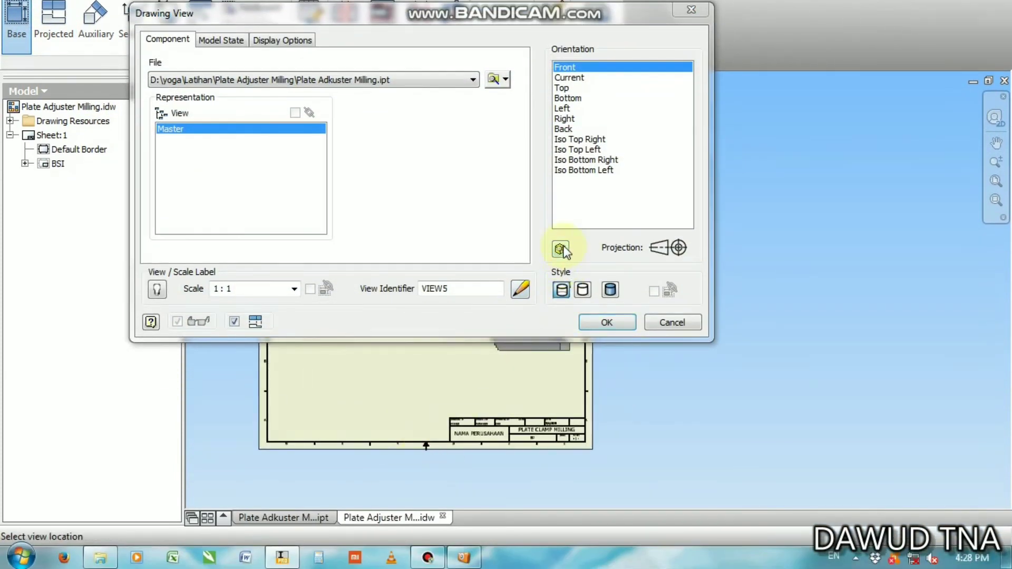
left_click(560, 249)
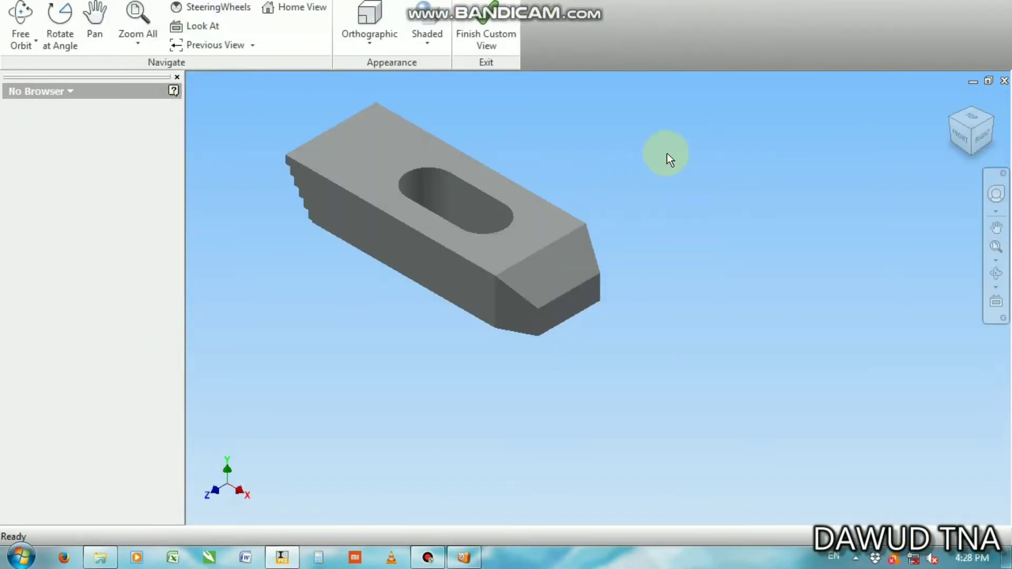
left_click(977, 146)
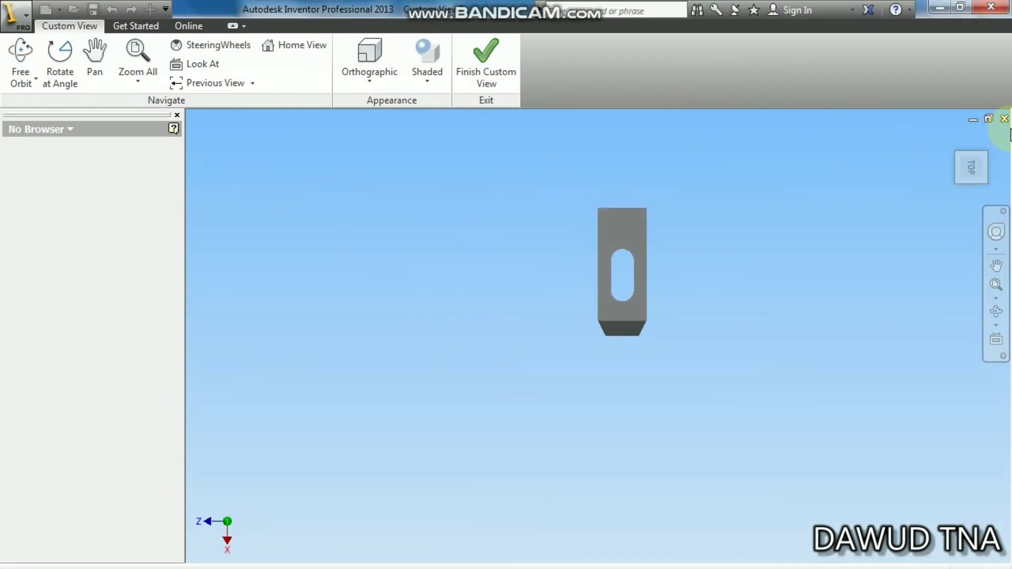
left_click(987, 126)
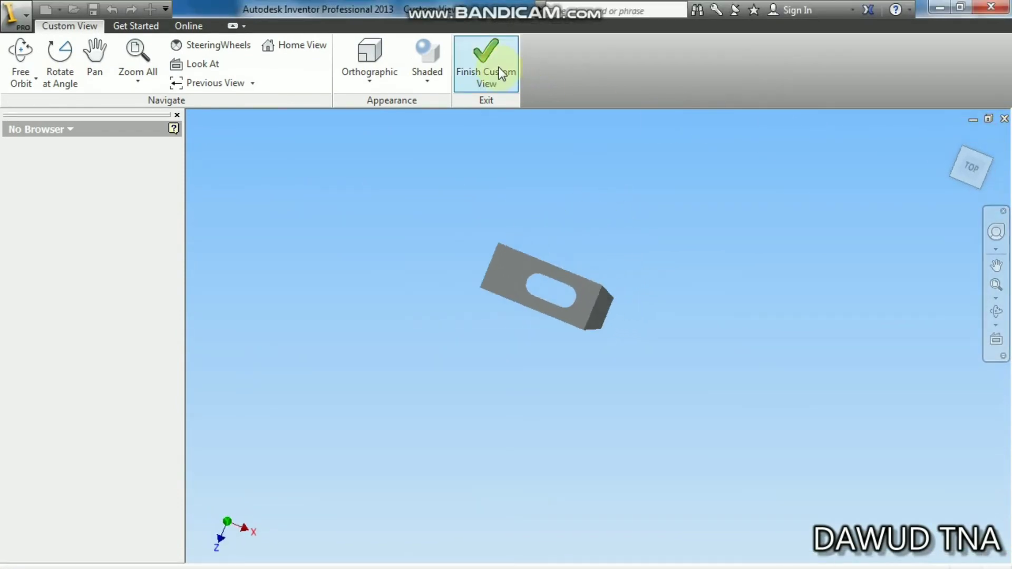
left_click(499, 68)
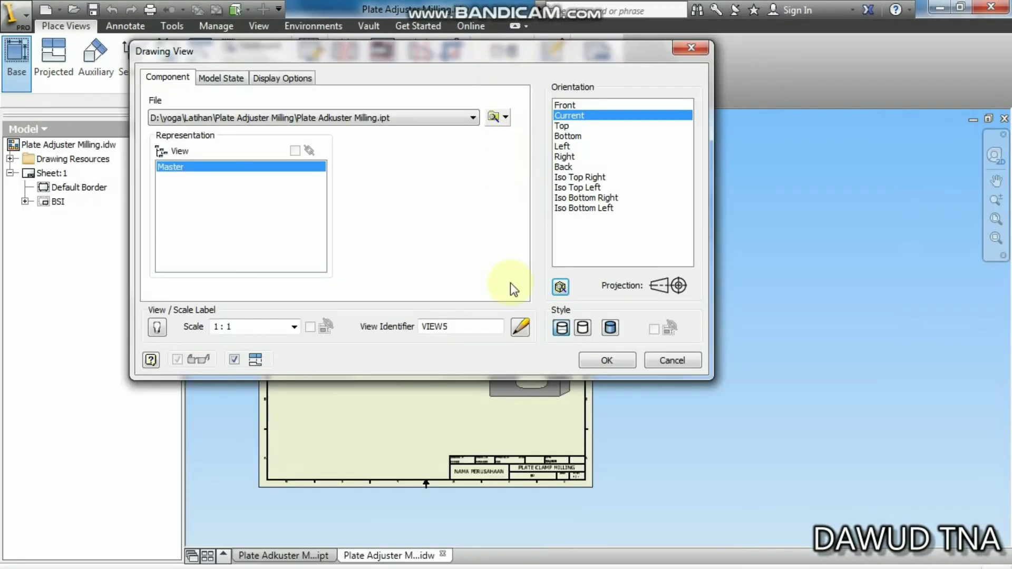
Place the base view low on the sheet and create a projected side view directly above it.
left_click(364, 386)
left_click(363, 340)
right_click(363, 340)
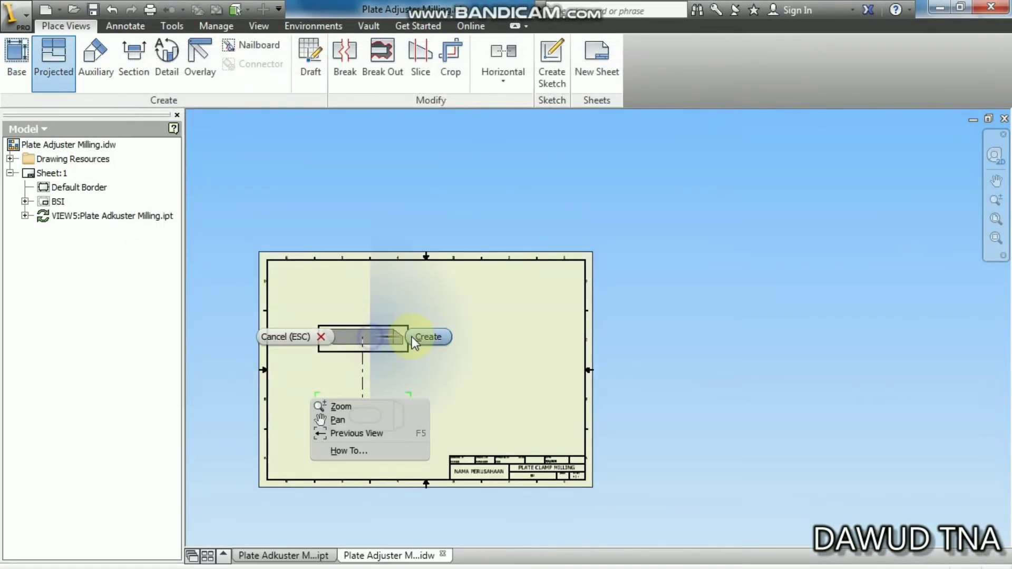
left_click(412, 336)
Set the base view to the hidden-lines-removed style and its scale to 1.5.
scroll(371, 405, "up", 3)
double_click(371, 400)
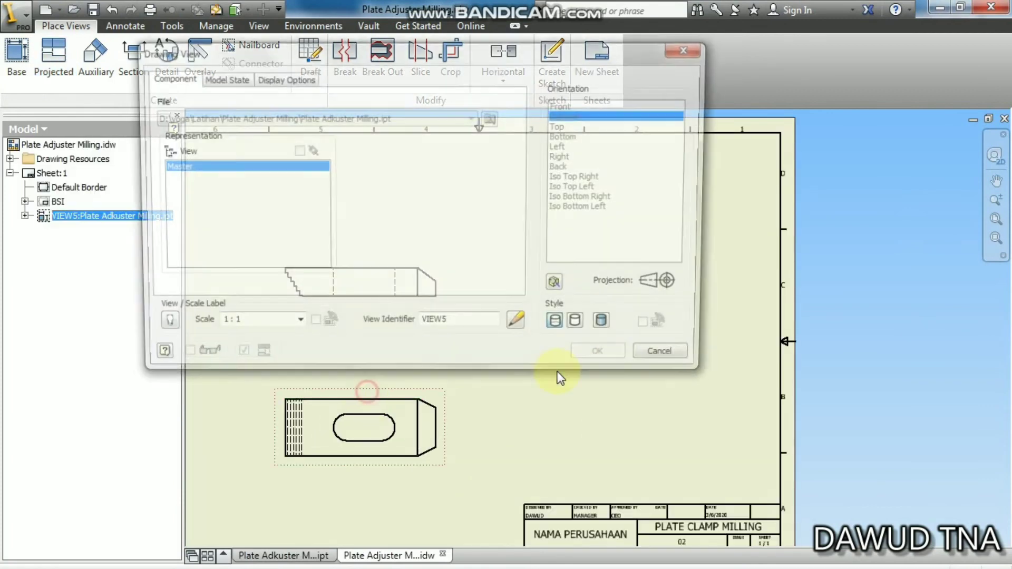
left_click(601, 358)
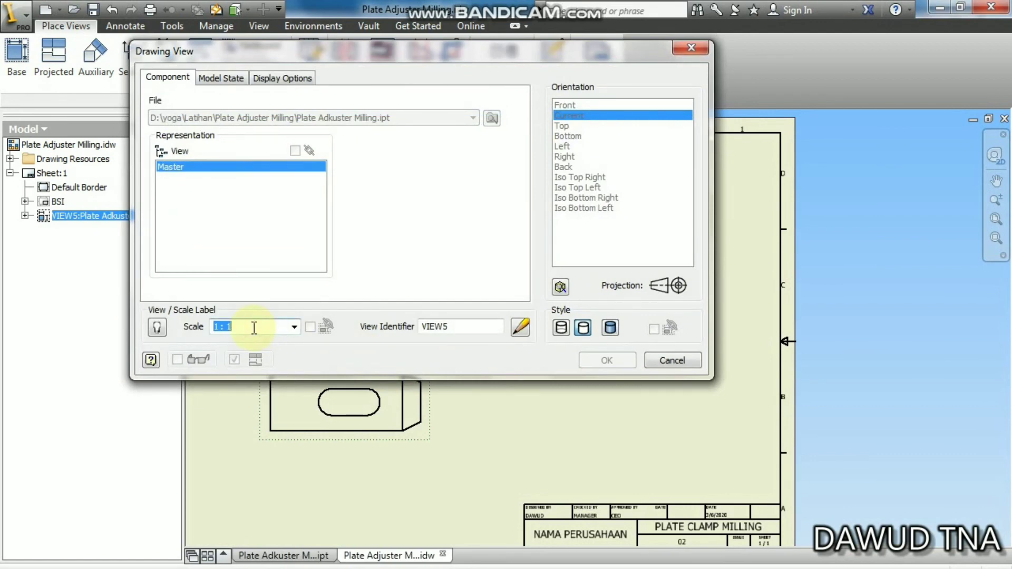
type(".5")
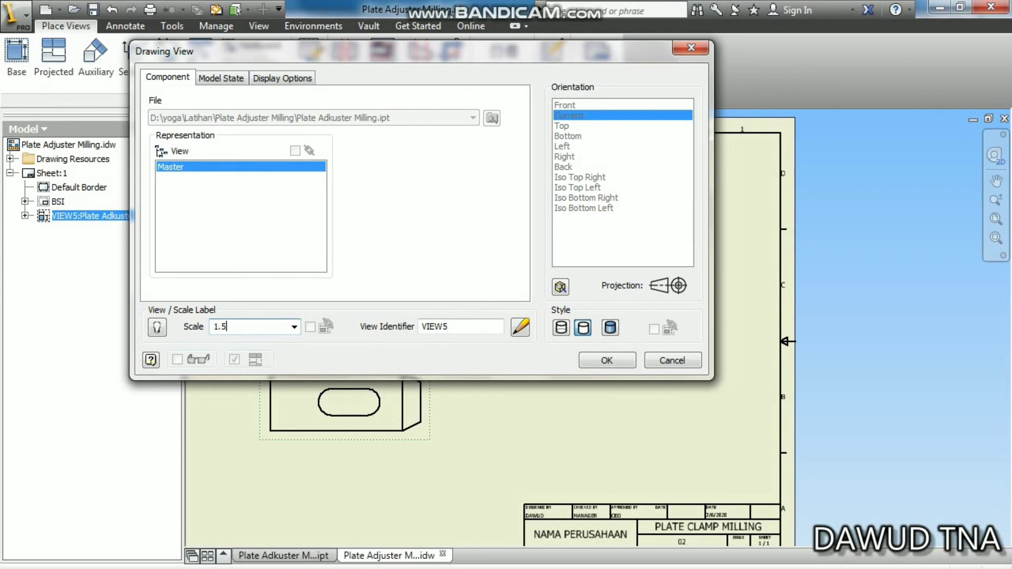
key("Return")
Dimension the plate's overall length above the side view, from the stepped end to the tapered end.
scroll(312, 272, "up", 5)
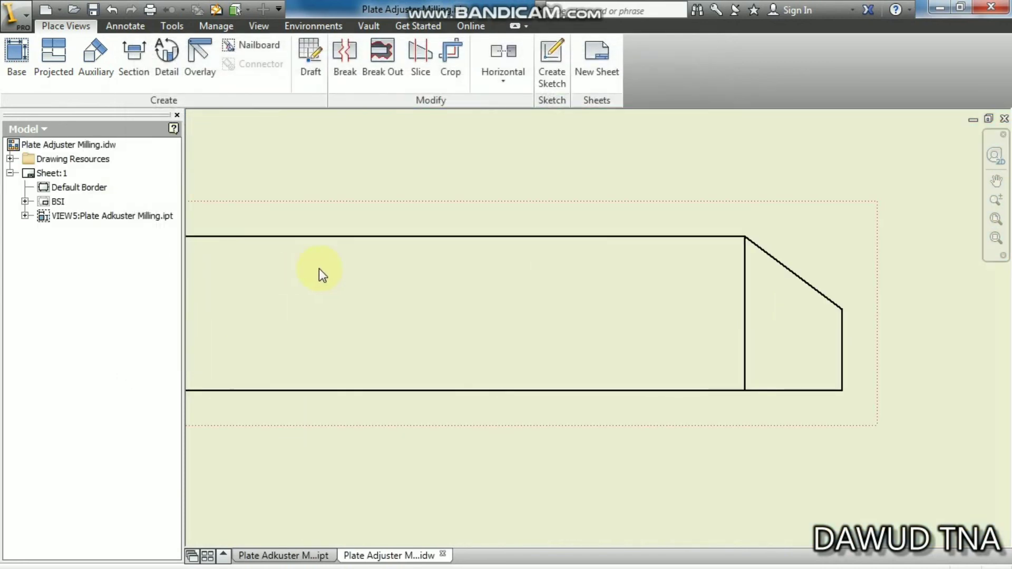
scroll(318, 267, "down", 5)
left_click(125, 26)
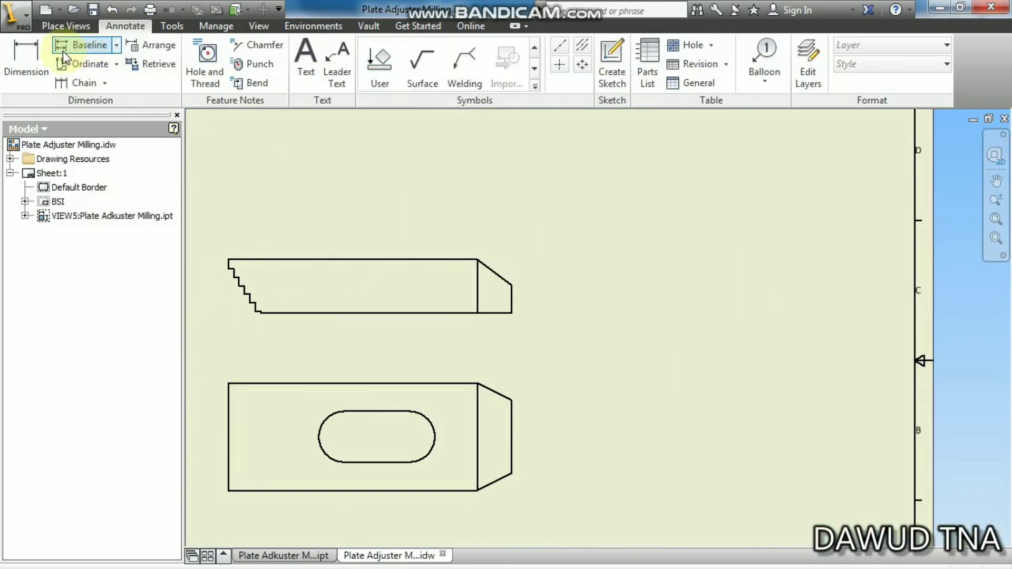
left_click(34, 64)
scroll(227, 258, "up", 3)
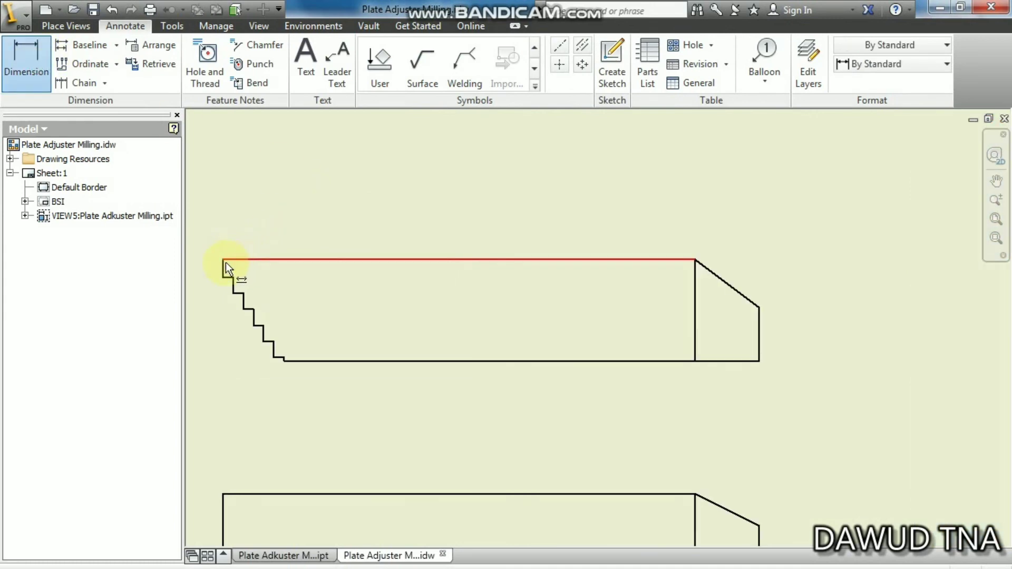
left_click(224, 265)
left_click(758, 318)
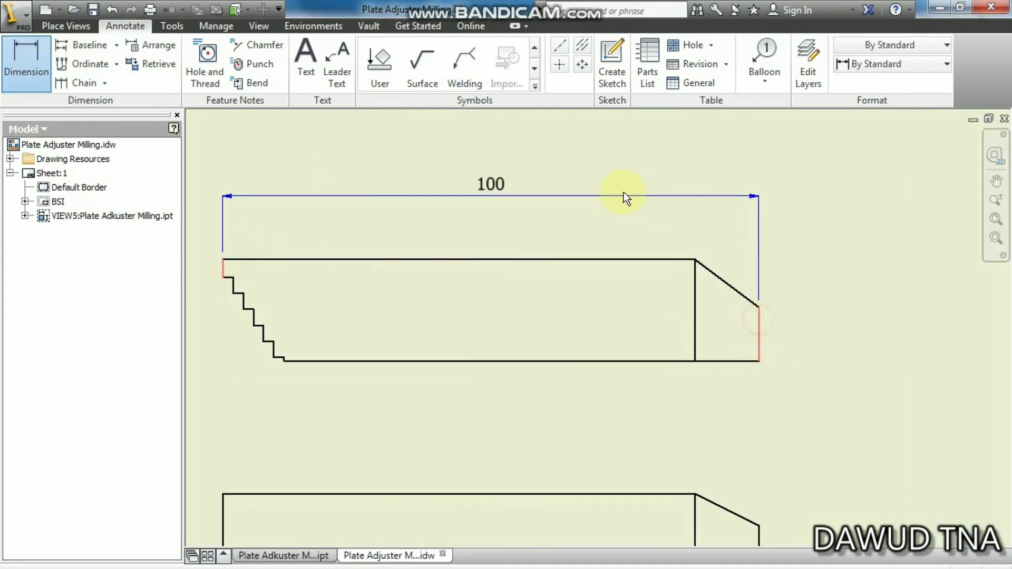
left_click(607, 181)
Dimension the plate's thickness beside the side view and the sloped end's horizontal length above it.
left_click(649, 261)
left_click(685, 361)
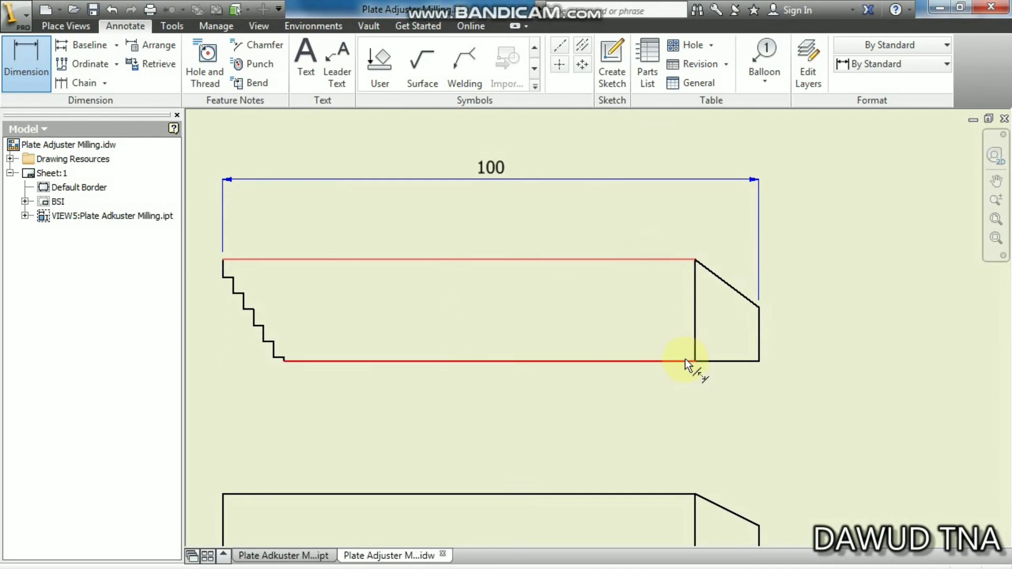
left_click(849, 309)
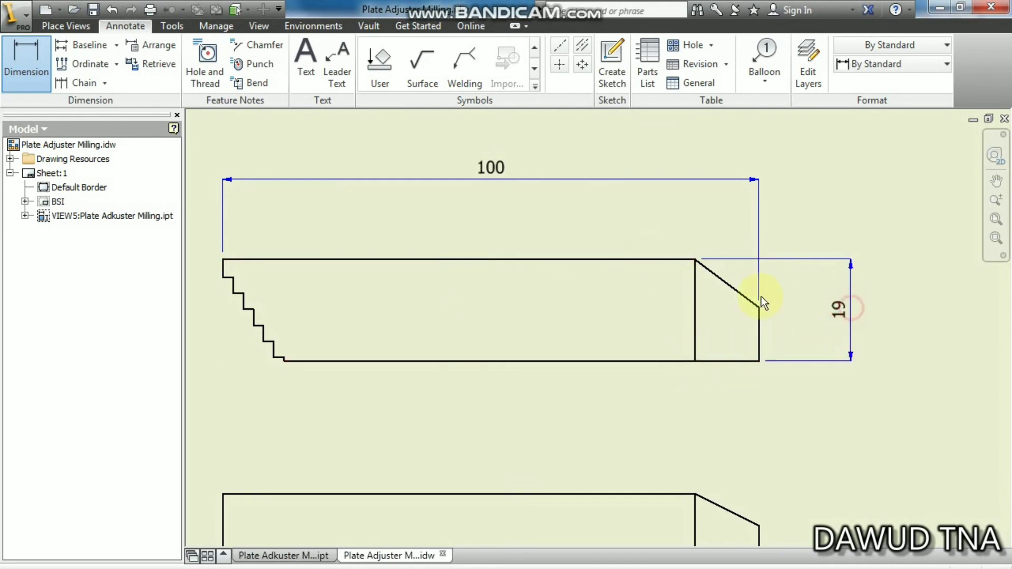
left_click(717, 276)
left_click(715, 228)
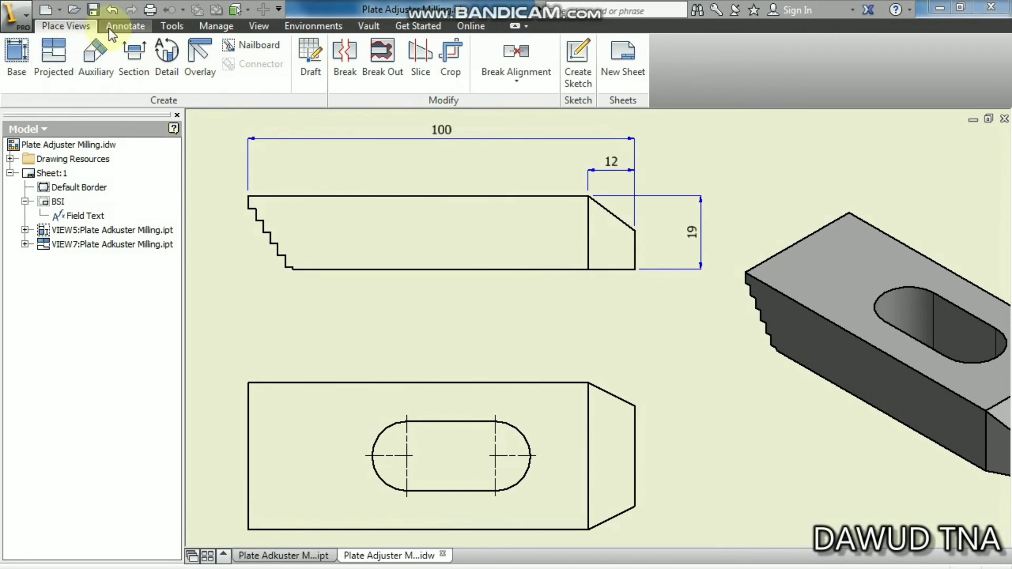
Dimension the height of the short vertical face at the tapered end in the side view.
left_click(116, 28)
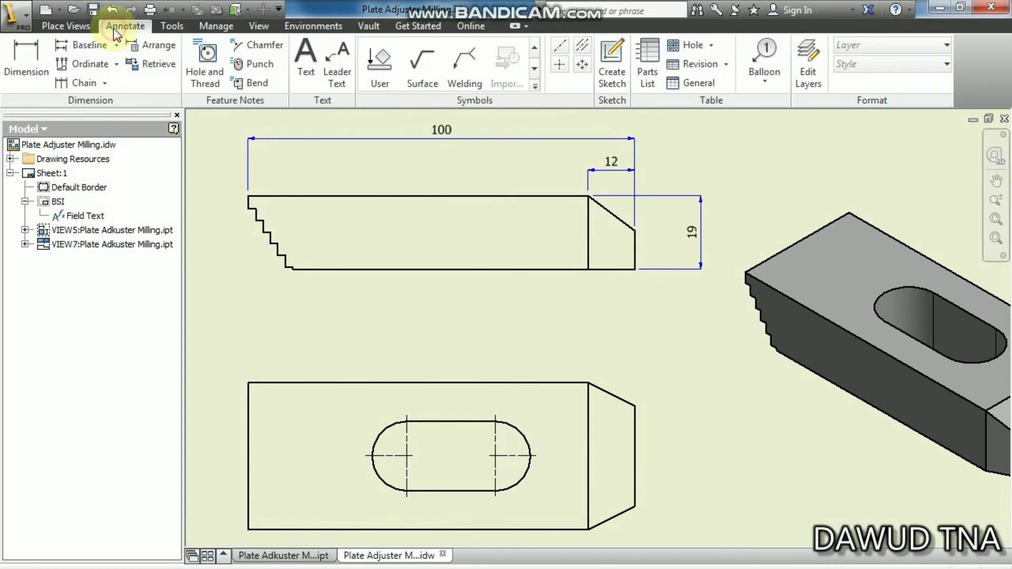
left_click(29, 61)
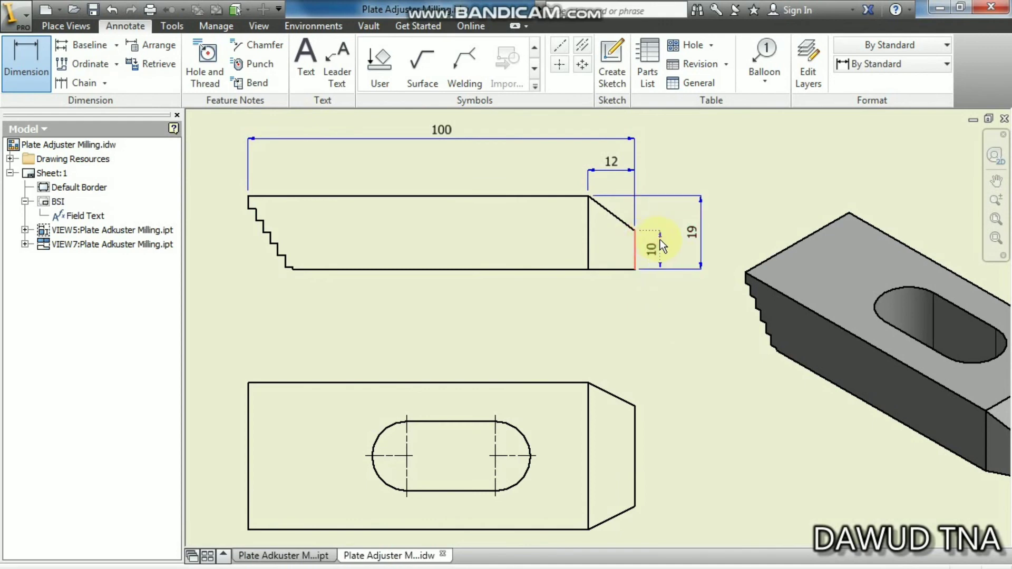
left_click(660, 240)
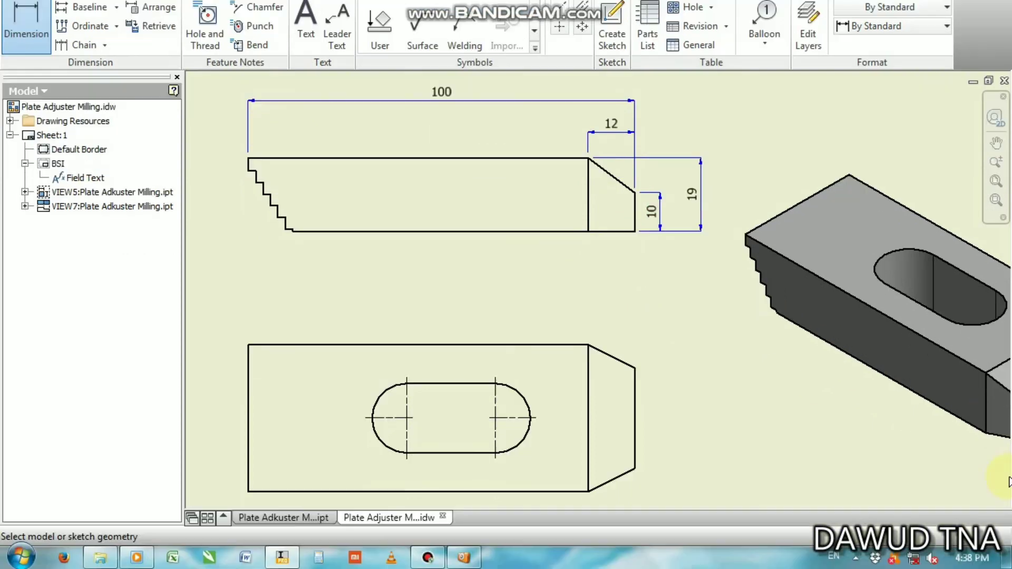
Dimension the narrow end's width and the plate's full width beside the tapered end of the top view.
middle_click_drag(673, 368, 707, 325)
scroll(709, 287, "down", 2)
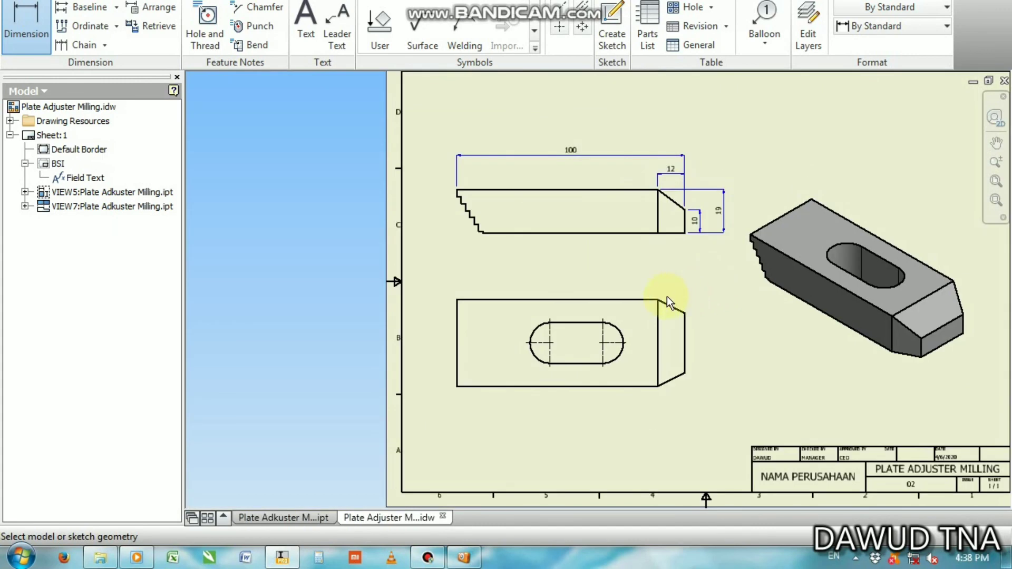
left_click(684, 320)
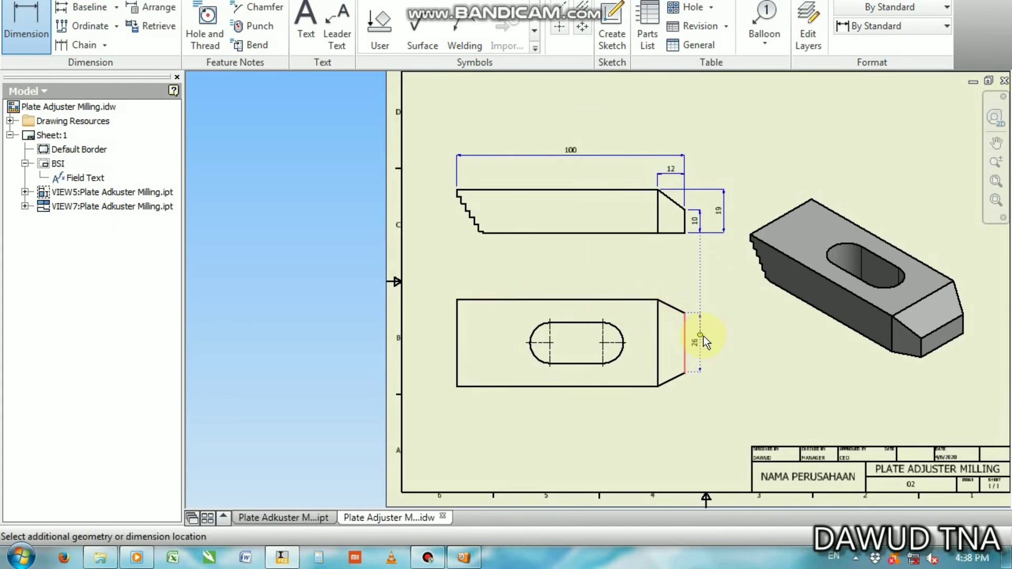
left_click(703, 337)
left_click(658, 315)
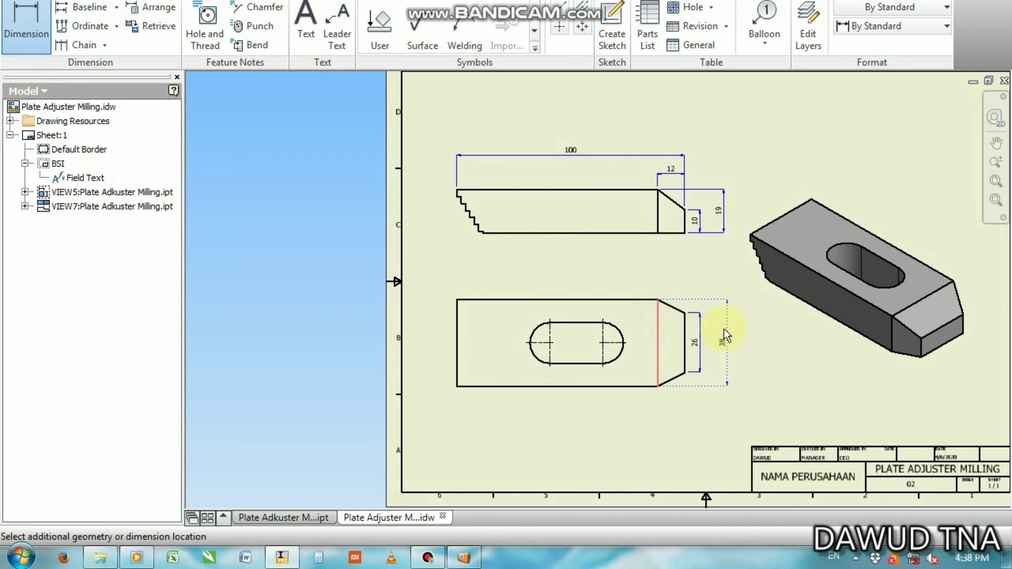
left_click(722, 326)
Dimension the slot's nearer arc centre from the narrow end face and the spacing between both slot centres, aligned above the top view.
middle_click_drag(725, 319, 680, 295)
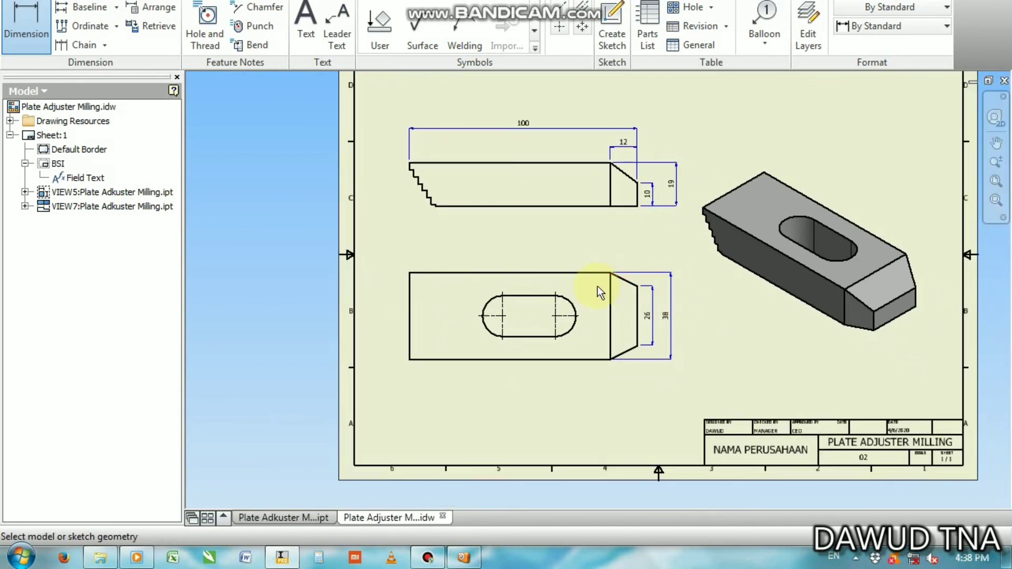
scroll(597, 286, "up", 3)
left_click(674, 303)
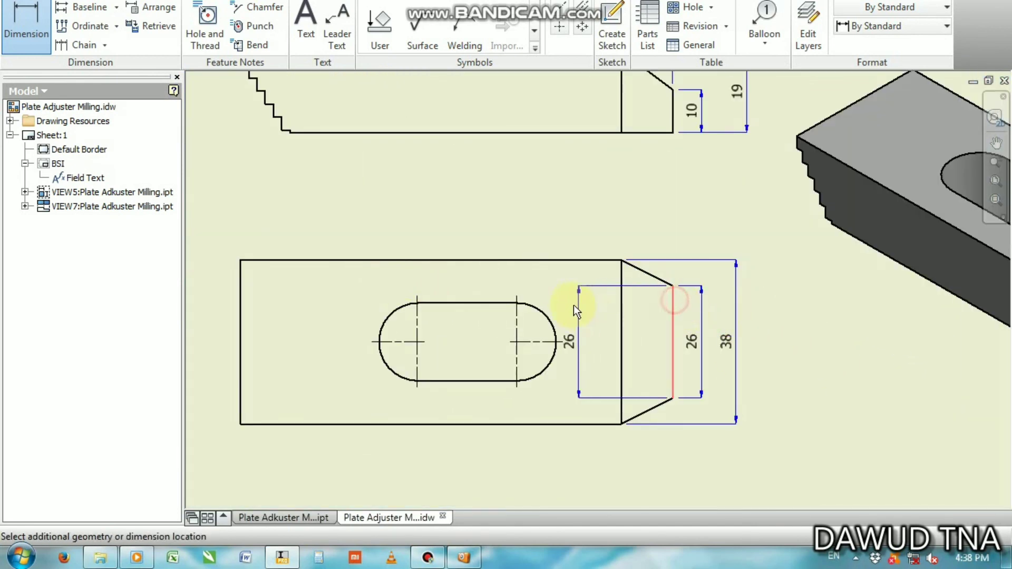
left_click(515, 317)
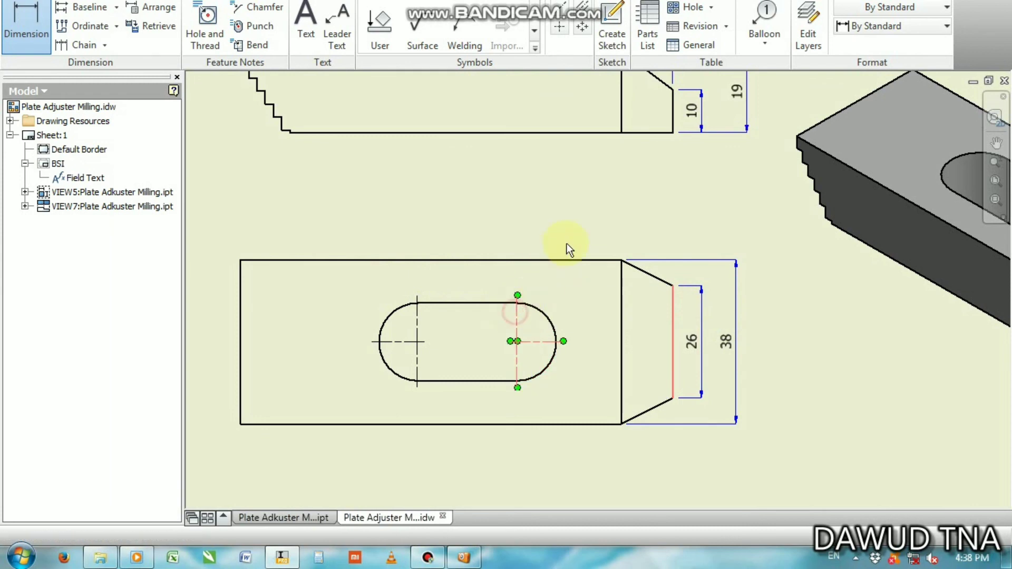
left_click(593, 225)
left_click(518, 321)
left_click(415, 313)
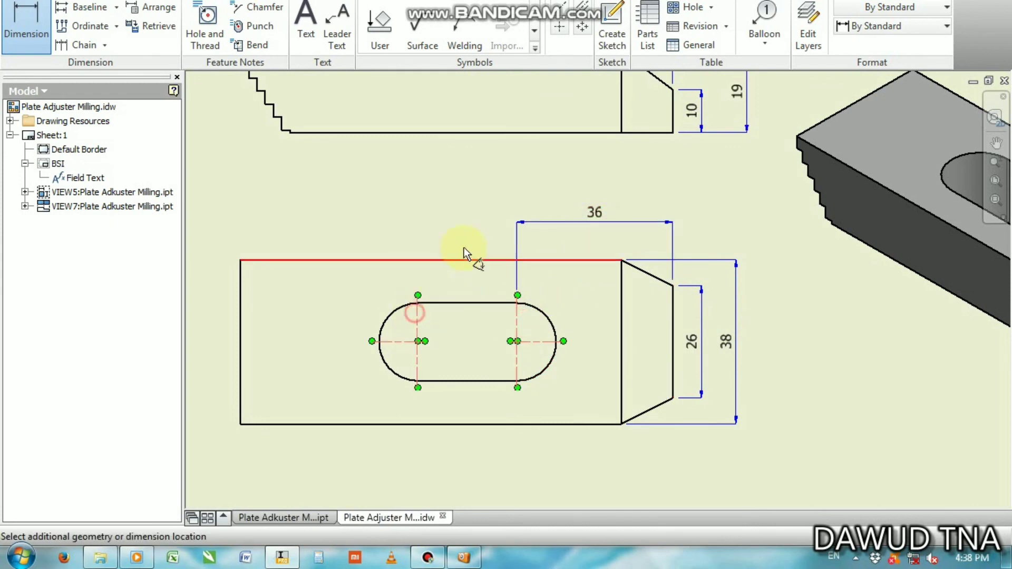
left_click(490, 226)
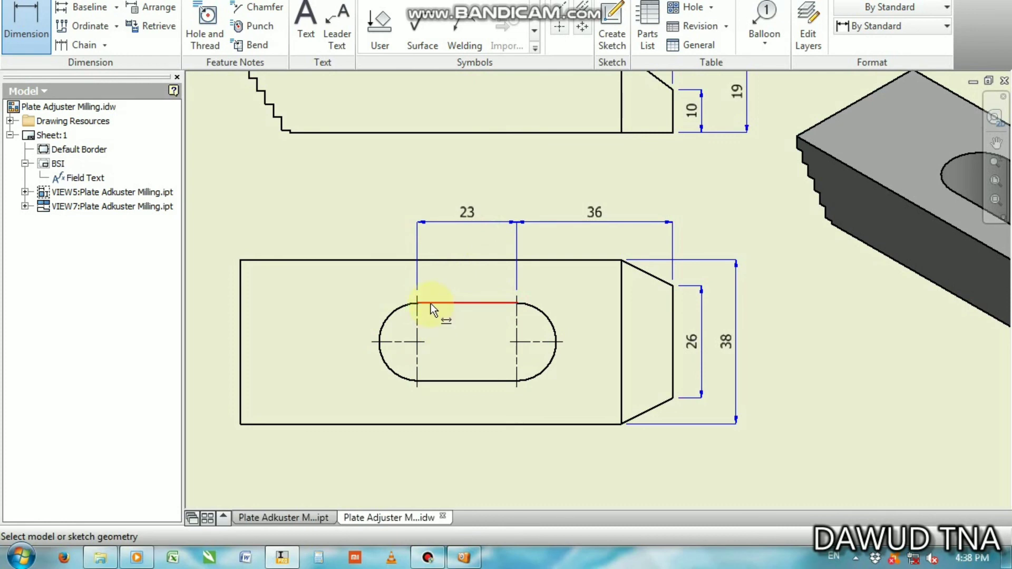
Dimension the slot's width between its two straight edges, placed beside the slot's rounded end farther from the tapered end in the top view.
left_click(431, 304)
left_click(432, 381)
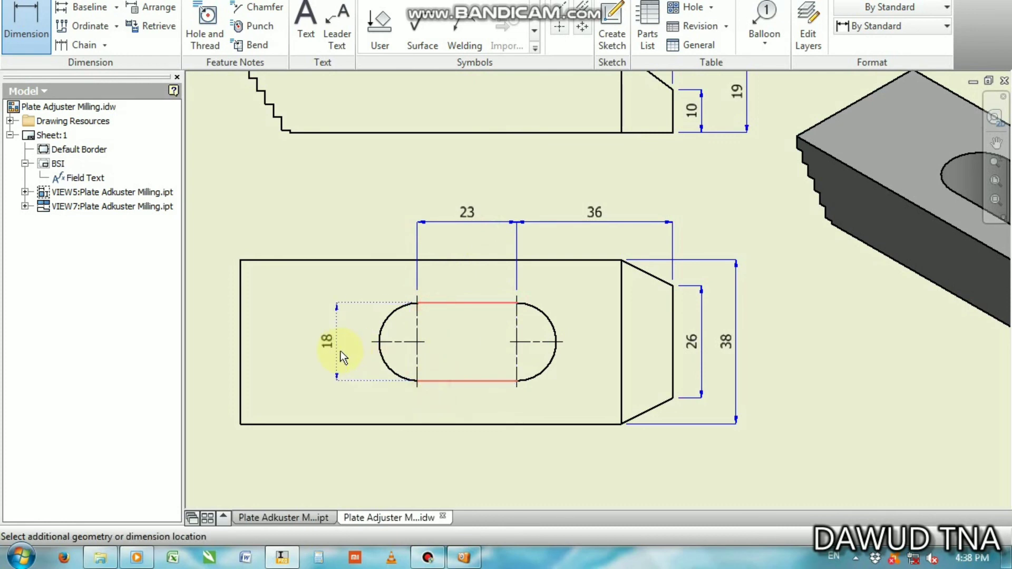
left_click(341, 351)
Dimension the height and the horizontal depth of the uppermost step on the stepped end in the side view.
scroll(553, 343, "down", 3)
middle_click_drag(553, 342, 413, 334)
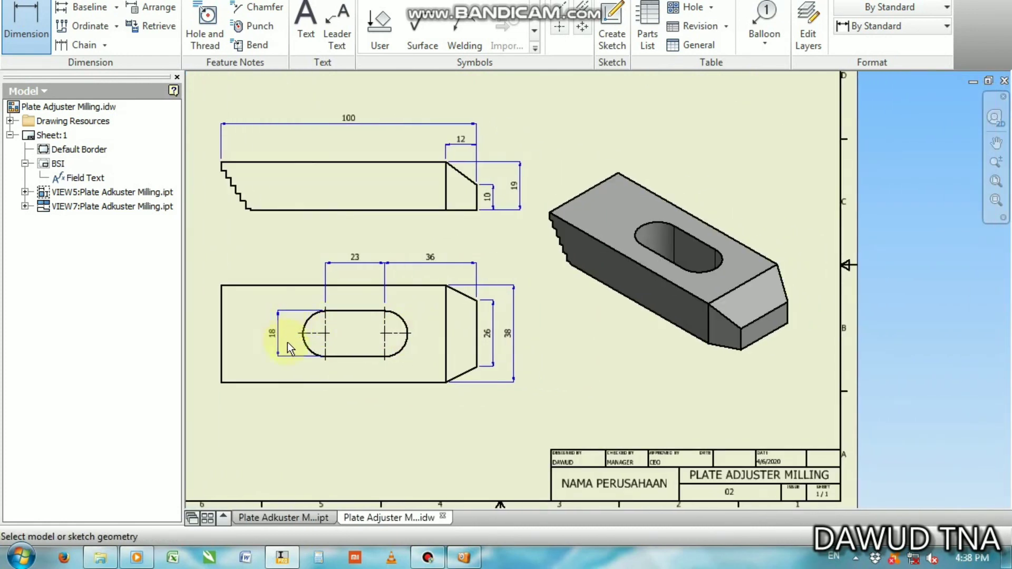
scroll(283, 339, "up", 5)
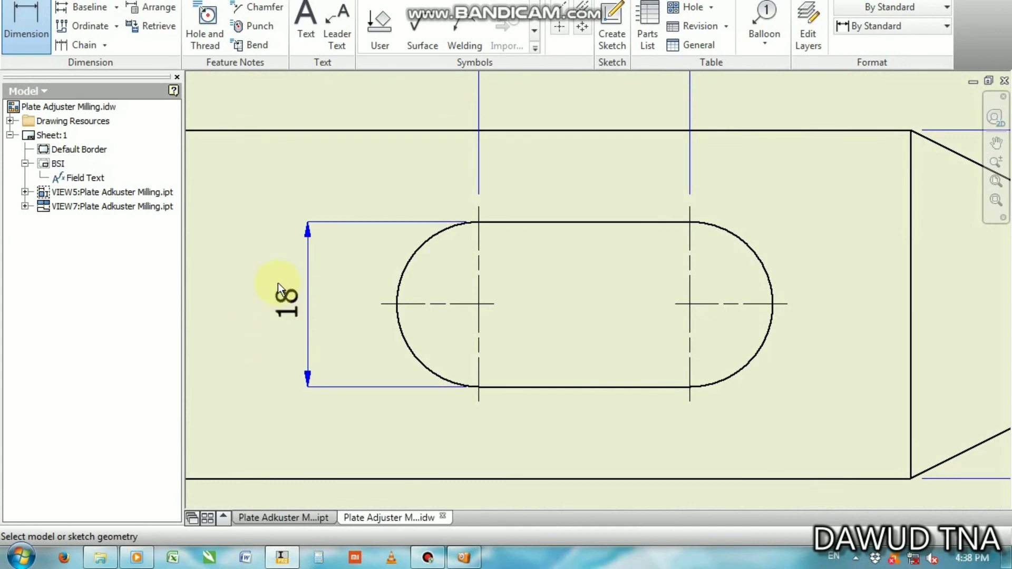
scroll(327, 323, "down", 3)
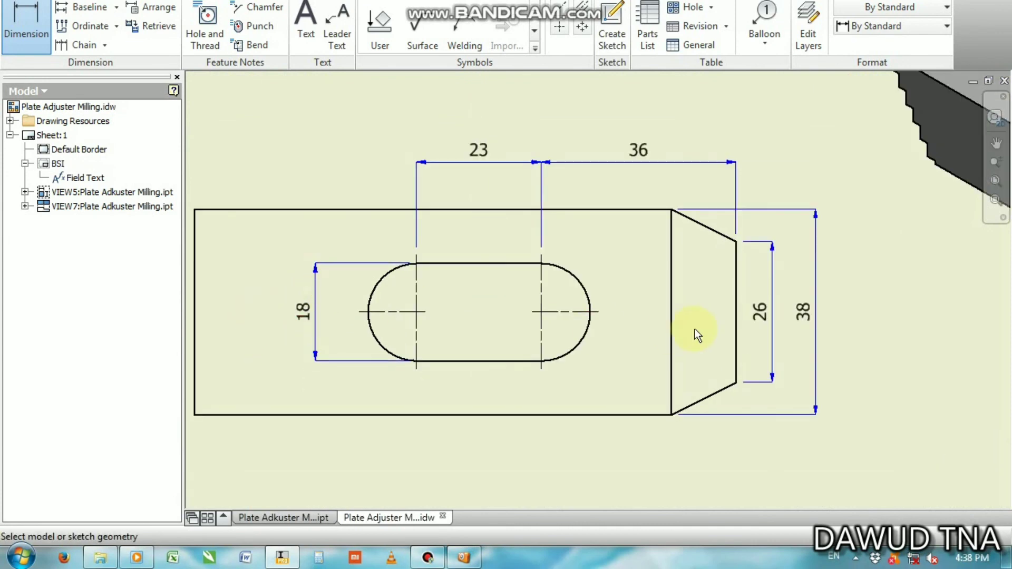
scroll(694, 329, "down", 2)
scroll(707, 304, "down", 2)
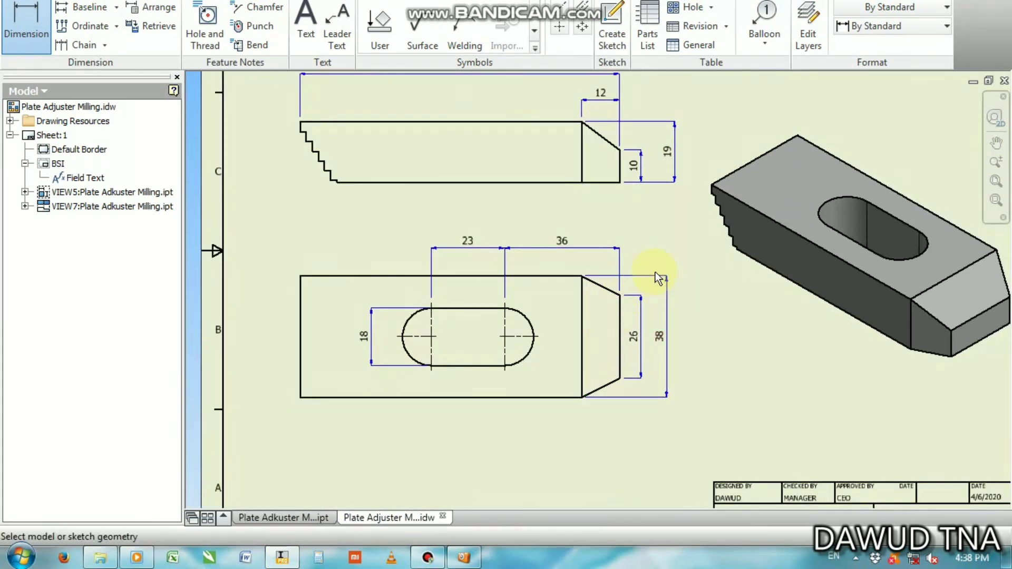
middle_click_drag(659, 275, 559, 306)
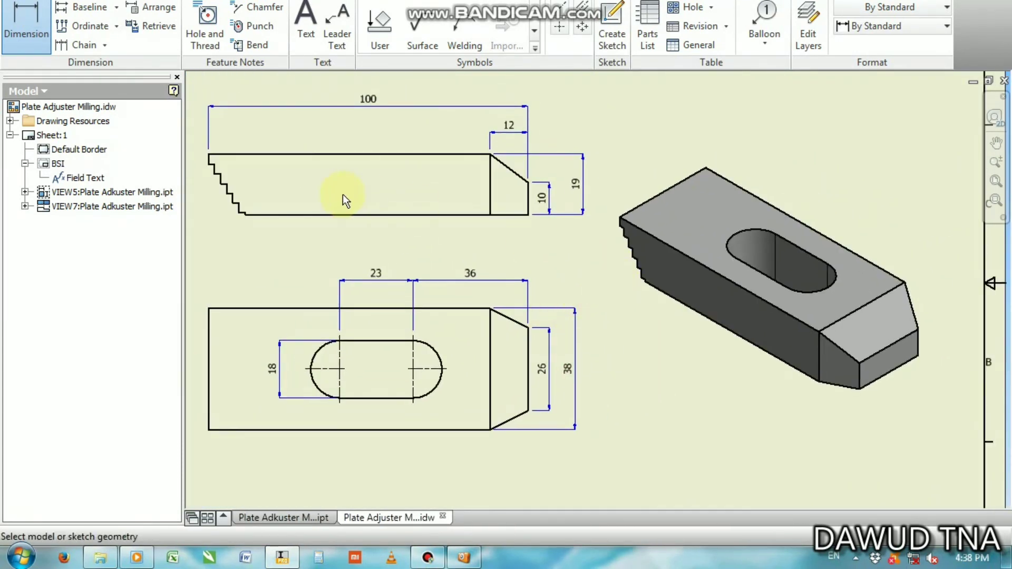
scroll(452, 204, "up", 5)
left_click(417, 162)
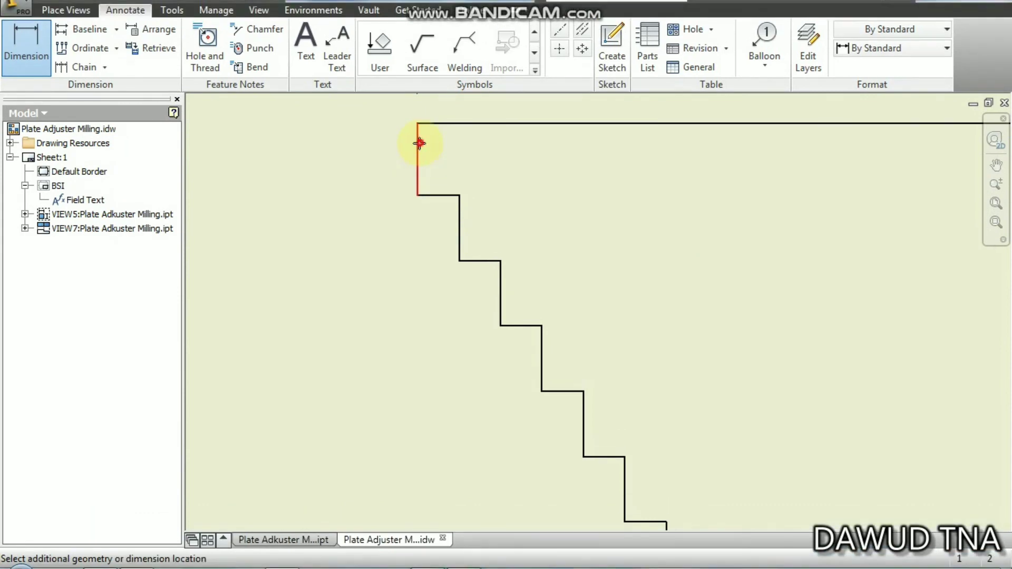
left_click(324, 137)
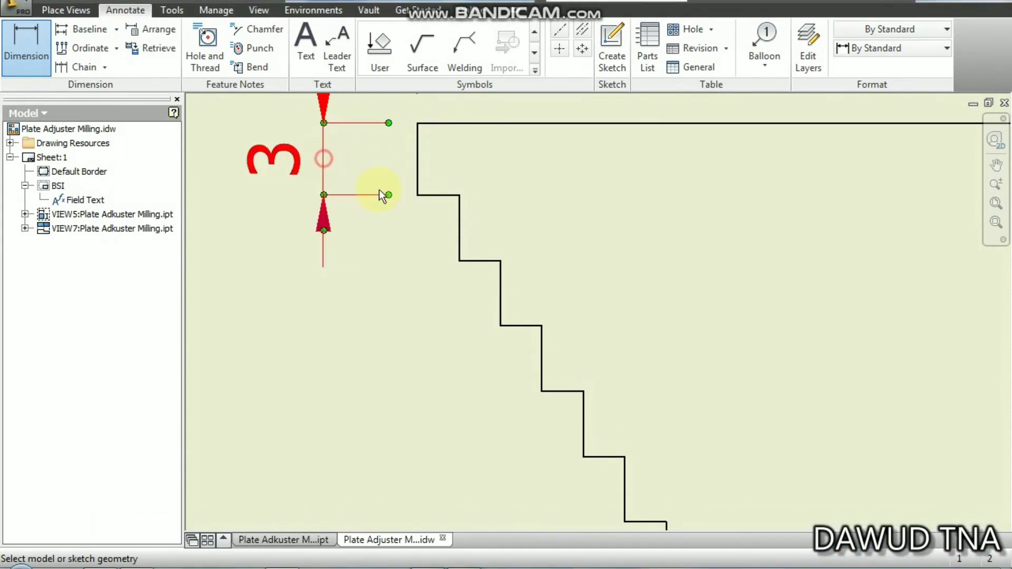
left_click(426, 195)
left_click(334, 402)
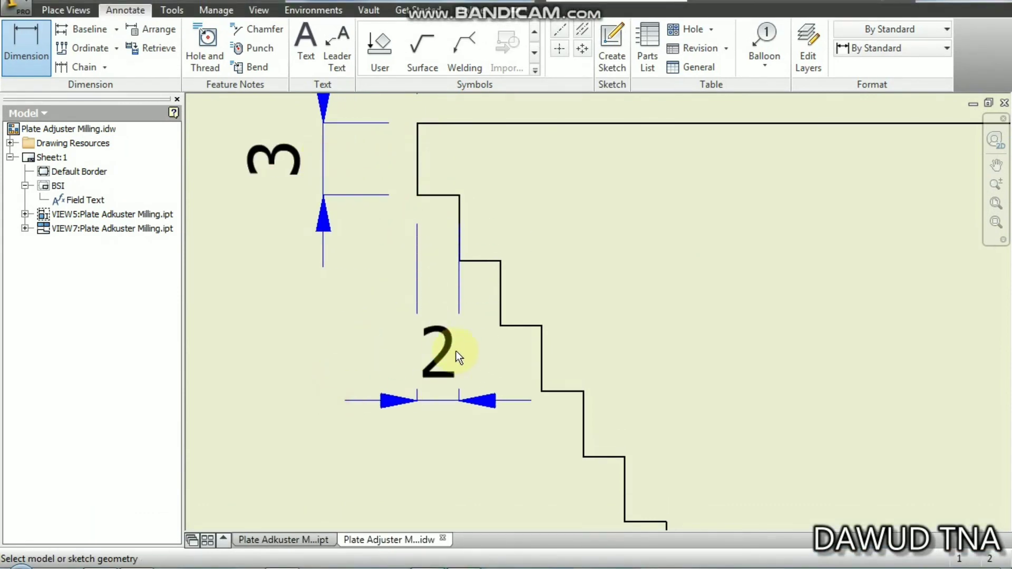
Set the primary unit precision of the step's horizontal depth dimension to one decimal place (1.1).
double_click(456, 351)
left_click(486, 311)
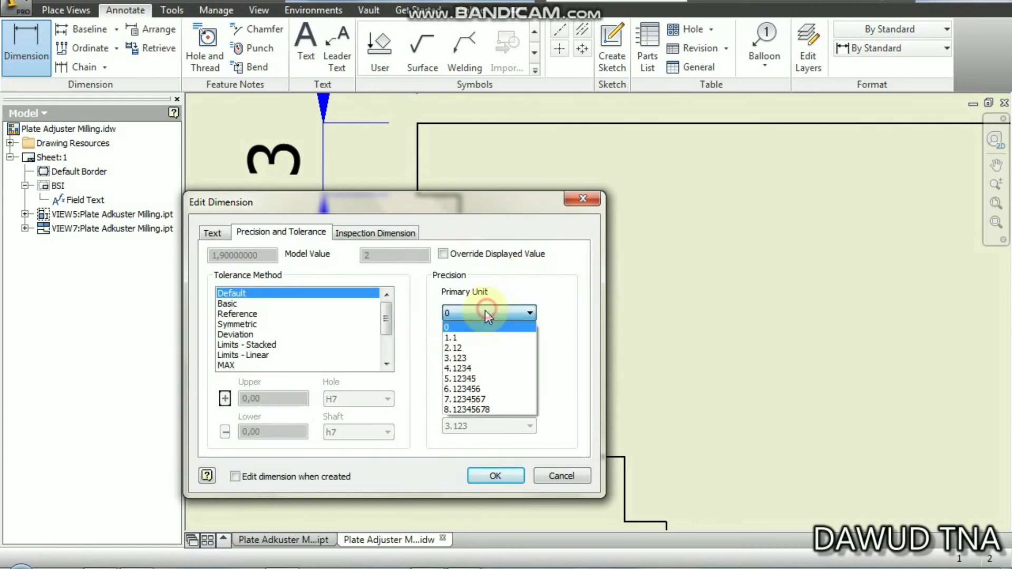
left_click(457, 338)
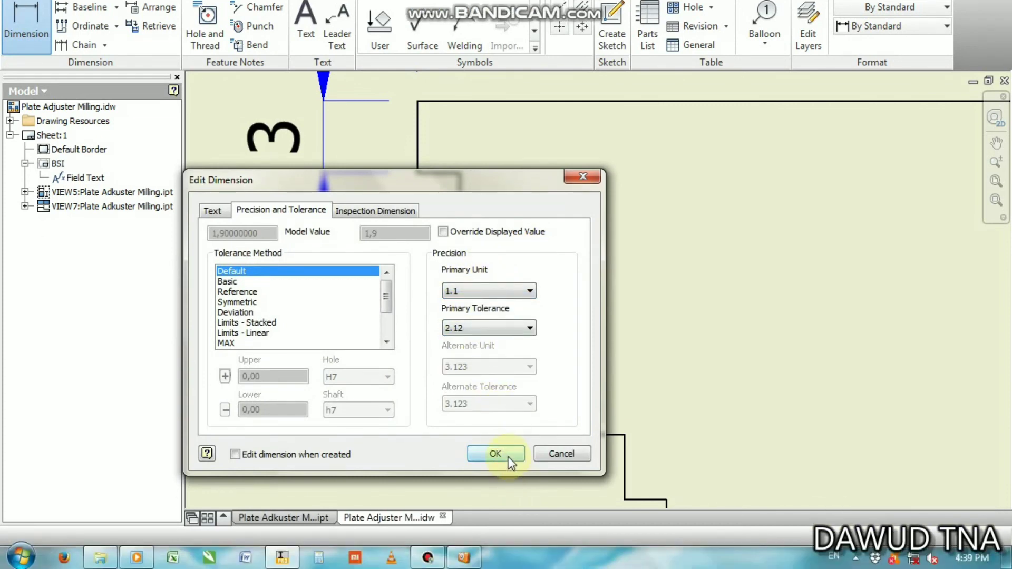
left_click(496, 454)
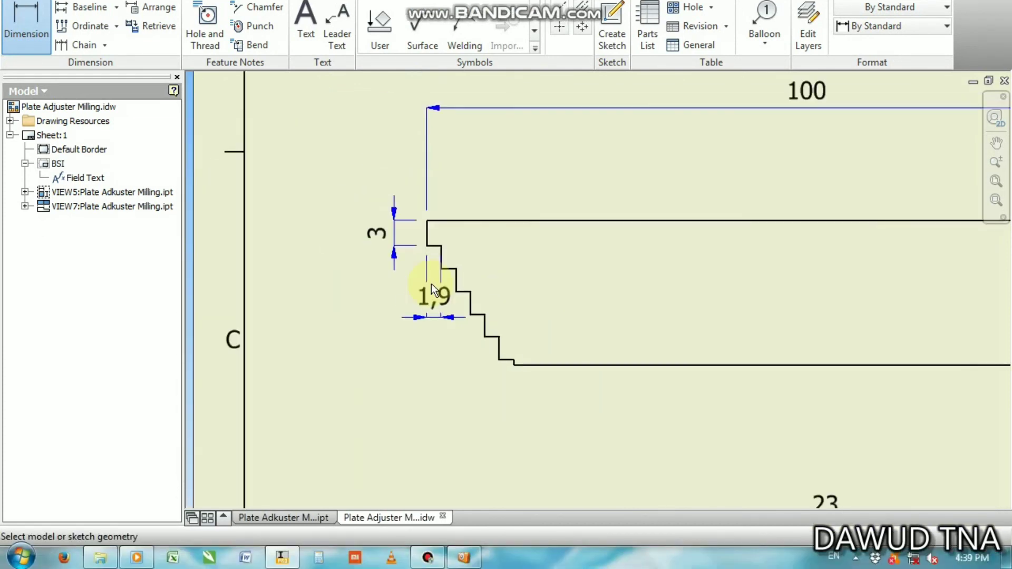
End dimensioning and move the step depth dimension's text outward, clear of the stepped profile in the side view.
right_click(411, 350)
left_click(466, 349)
left_click_drag(441, 296, 369, 308)
scroll(406, 287, "down", 5)
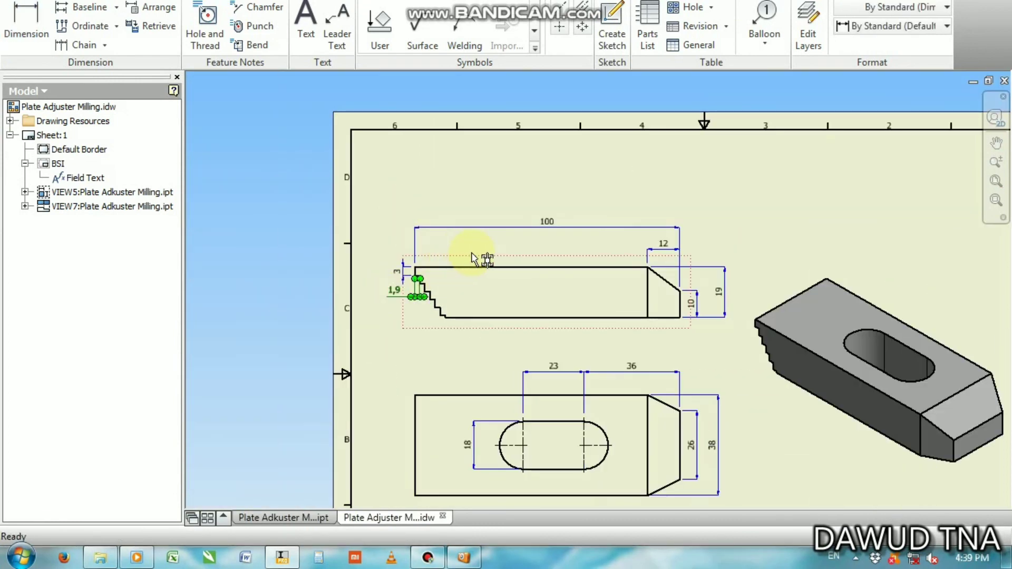
scroll(474, 260, "up", 4)
scroll(473, 258, "down", 1)
scroll(473, 258, "down", 3)
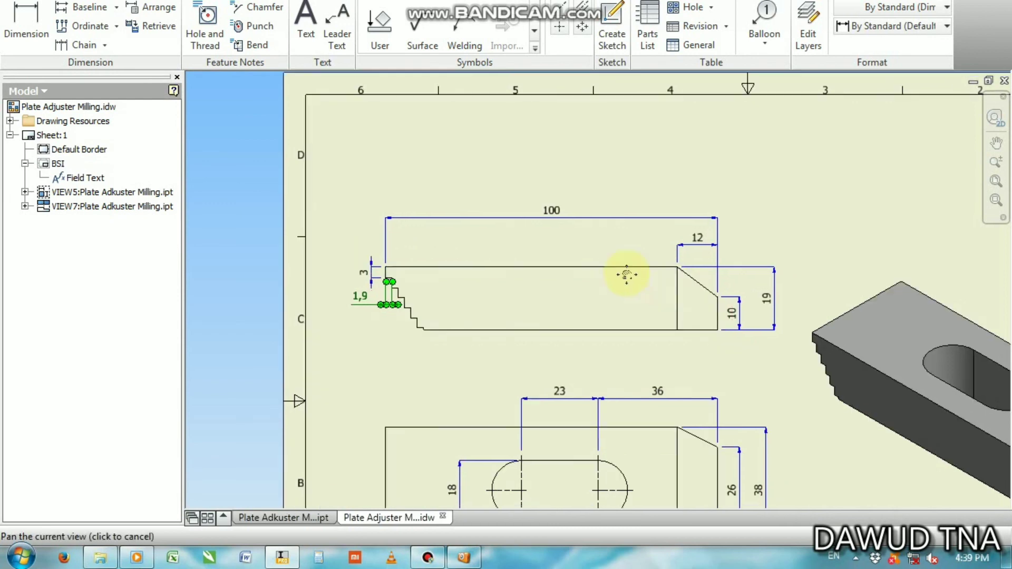
scroll(625, 273, "up", 1)
middle_click_drag(553, 289, 543, 227)
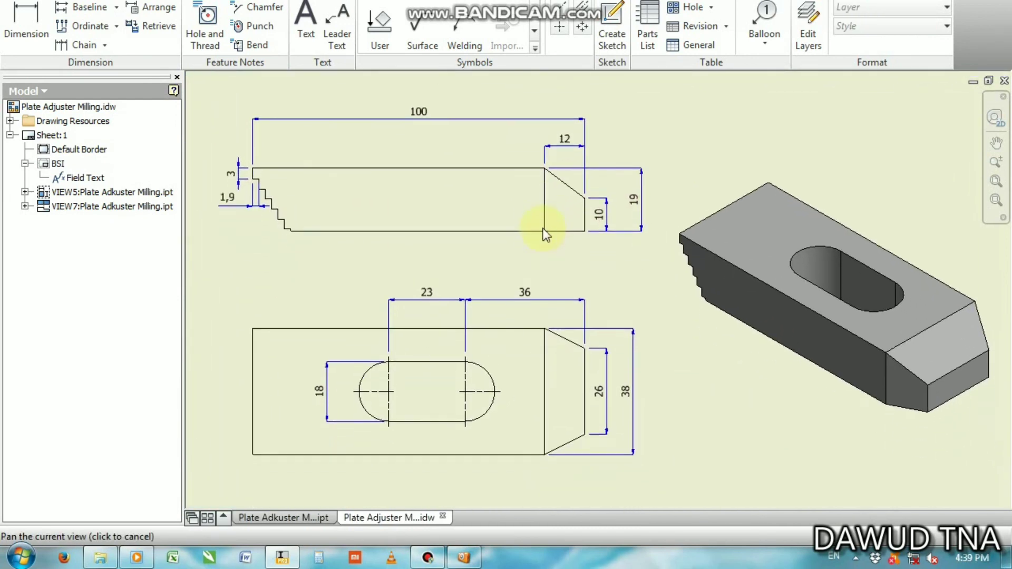